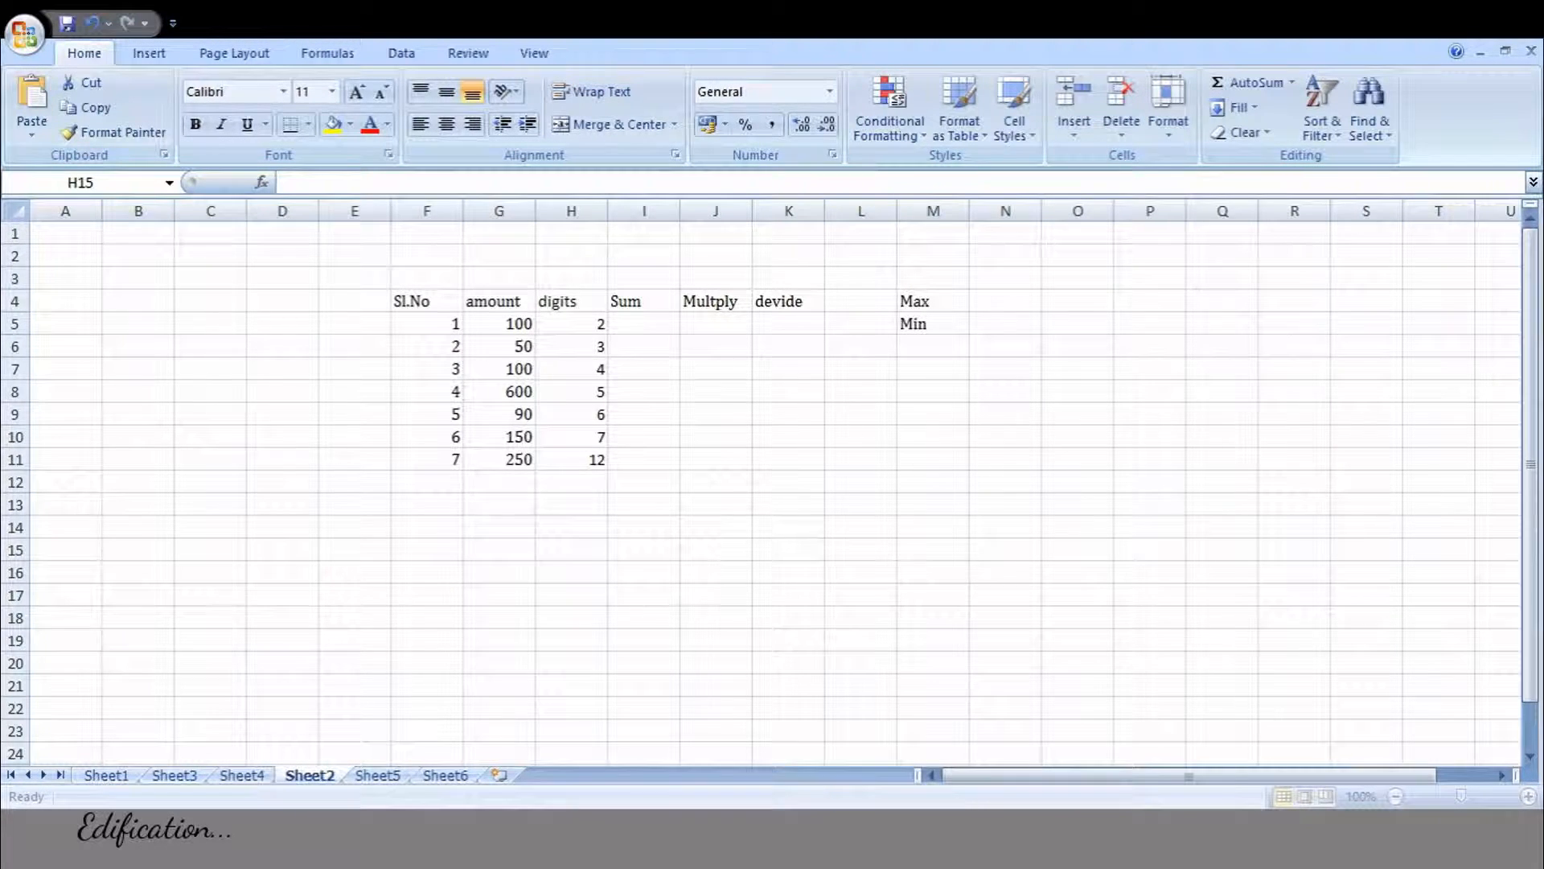
Highlight columns A through F one after another, and the upper rows, to examine the sheet's column and row layout.
click(257, 439)
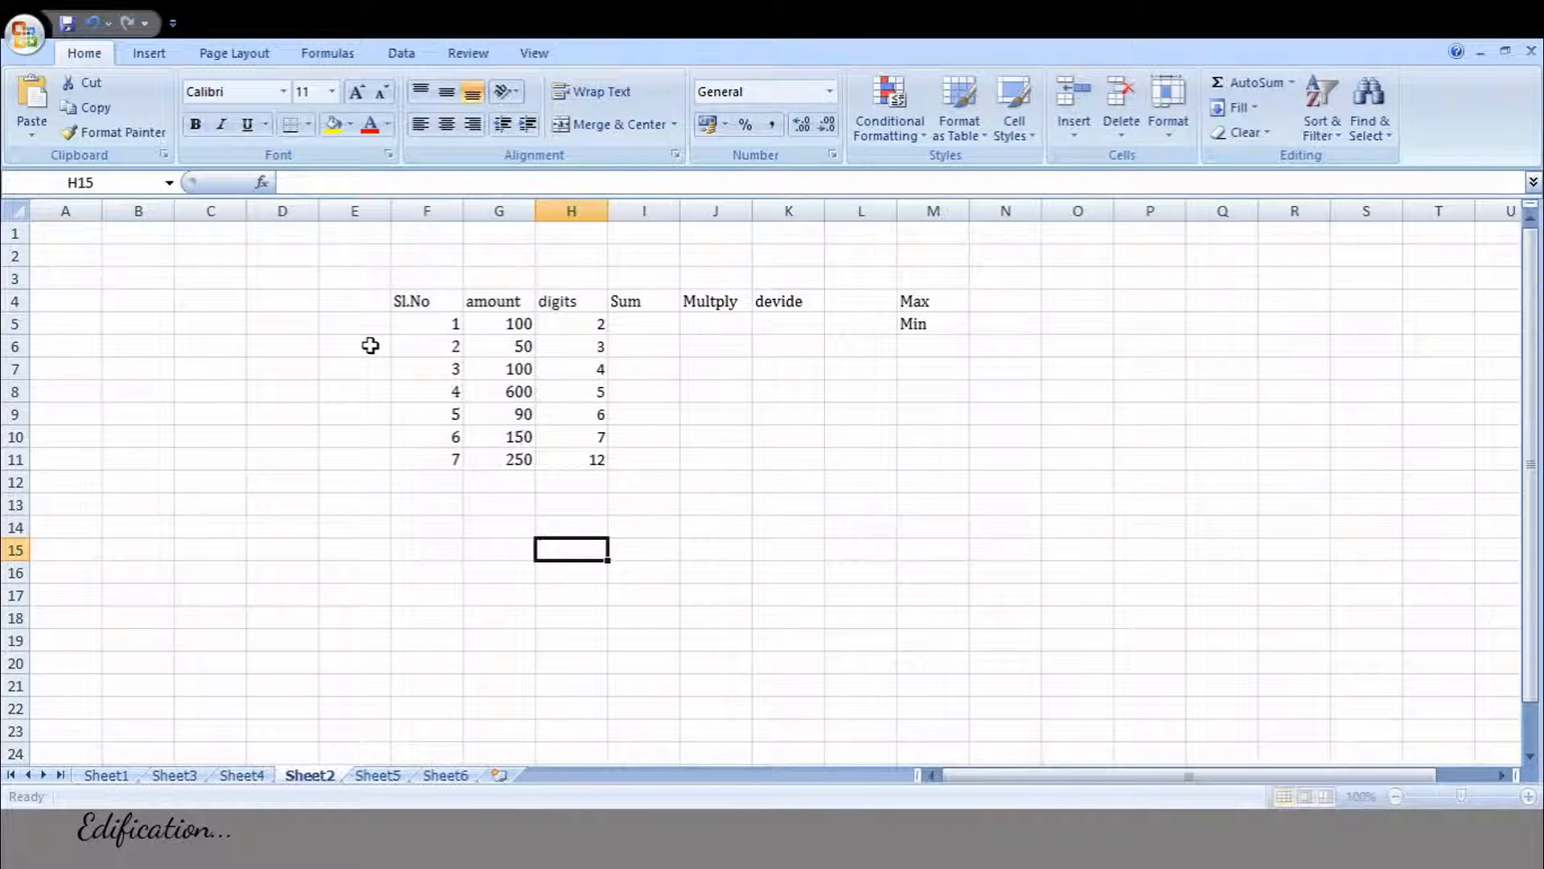
click(66, 210)
click(140, 210)
click(207, 211)
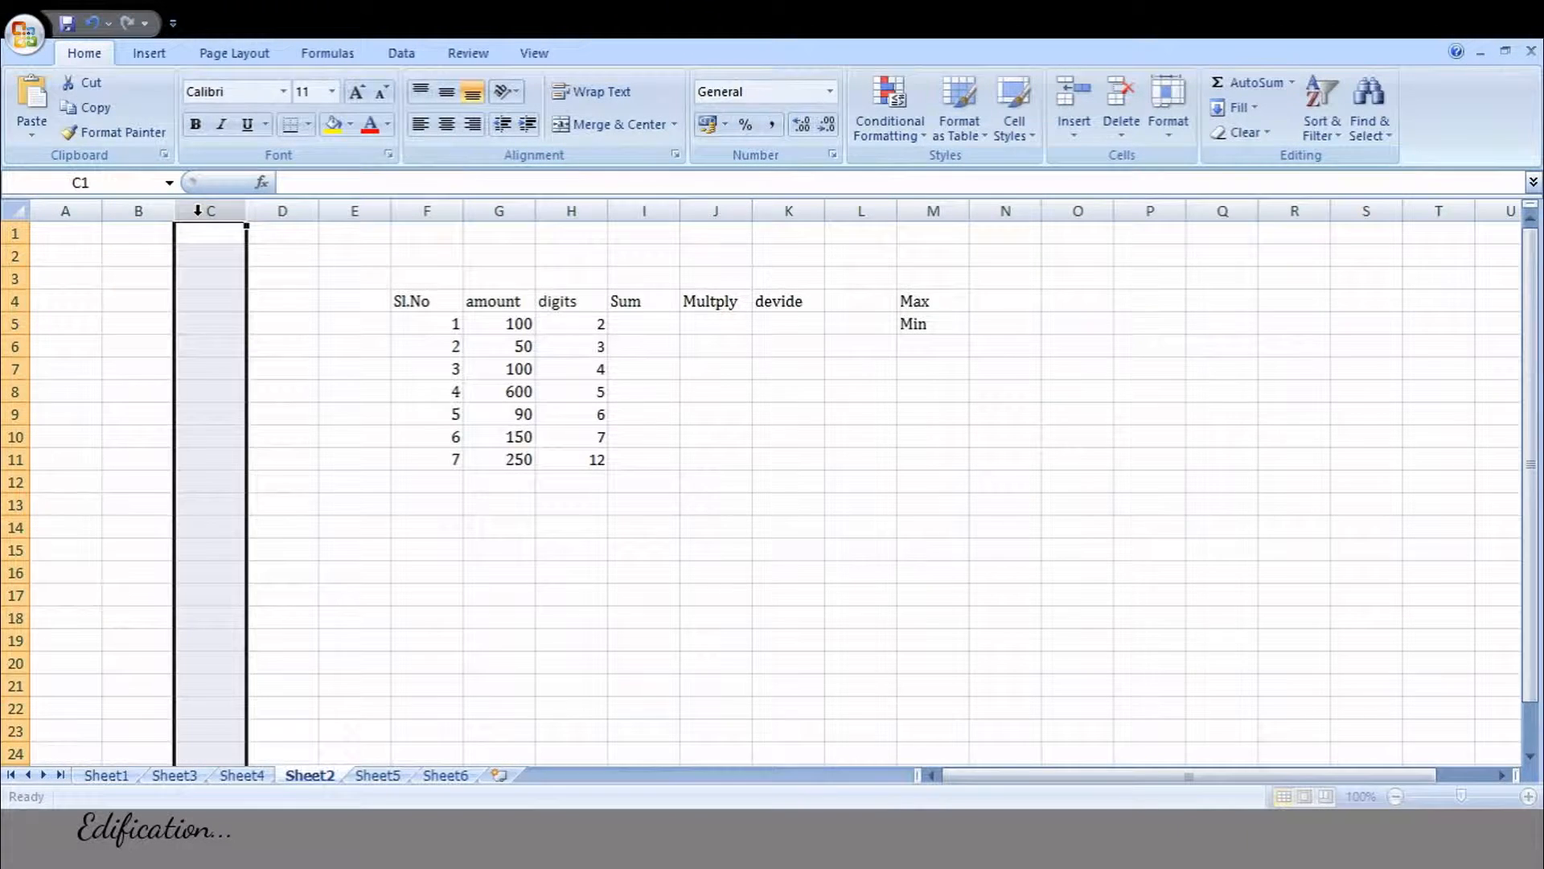
click(269, 210)
click(337, 210)
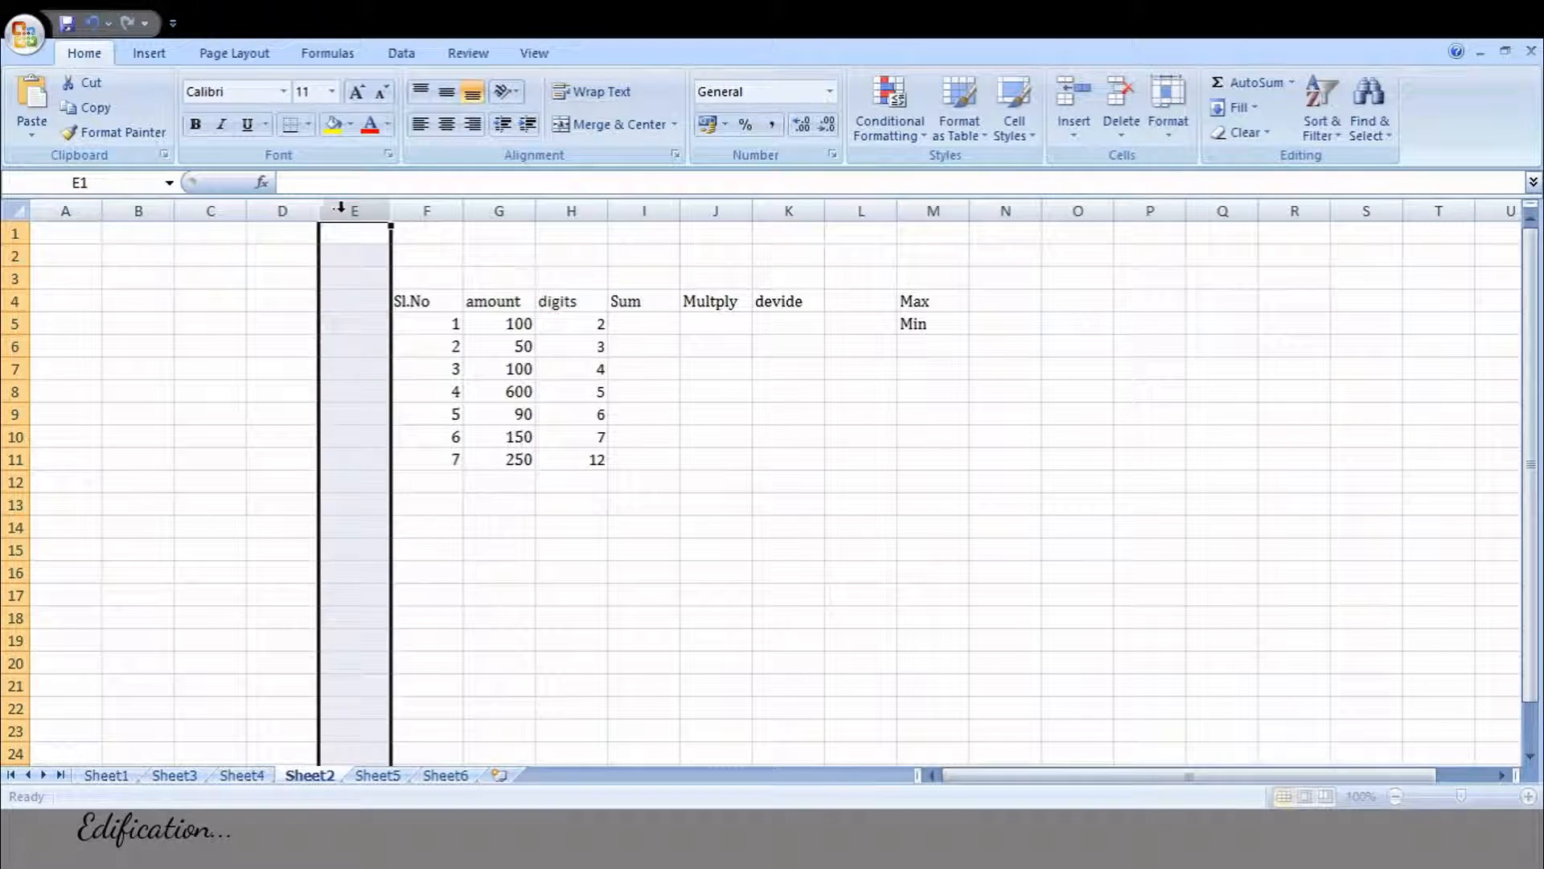
click(430, 210)
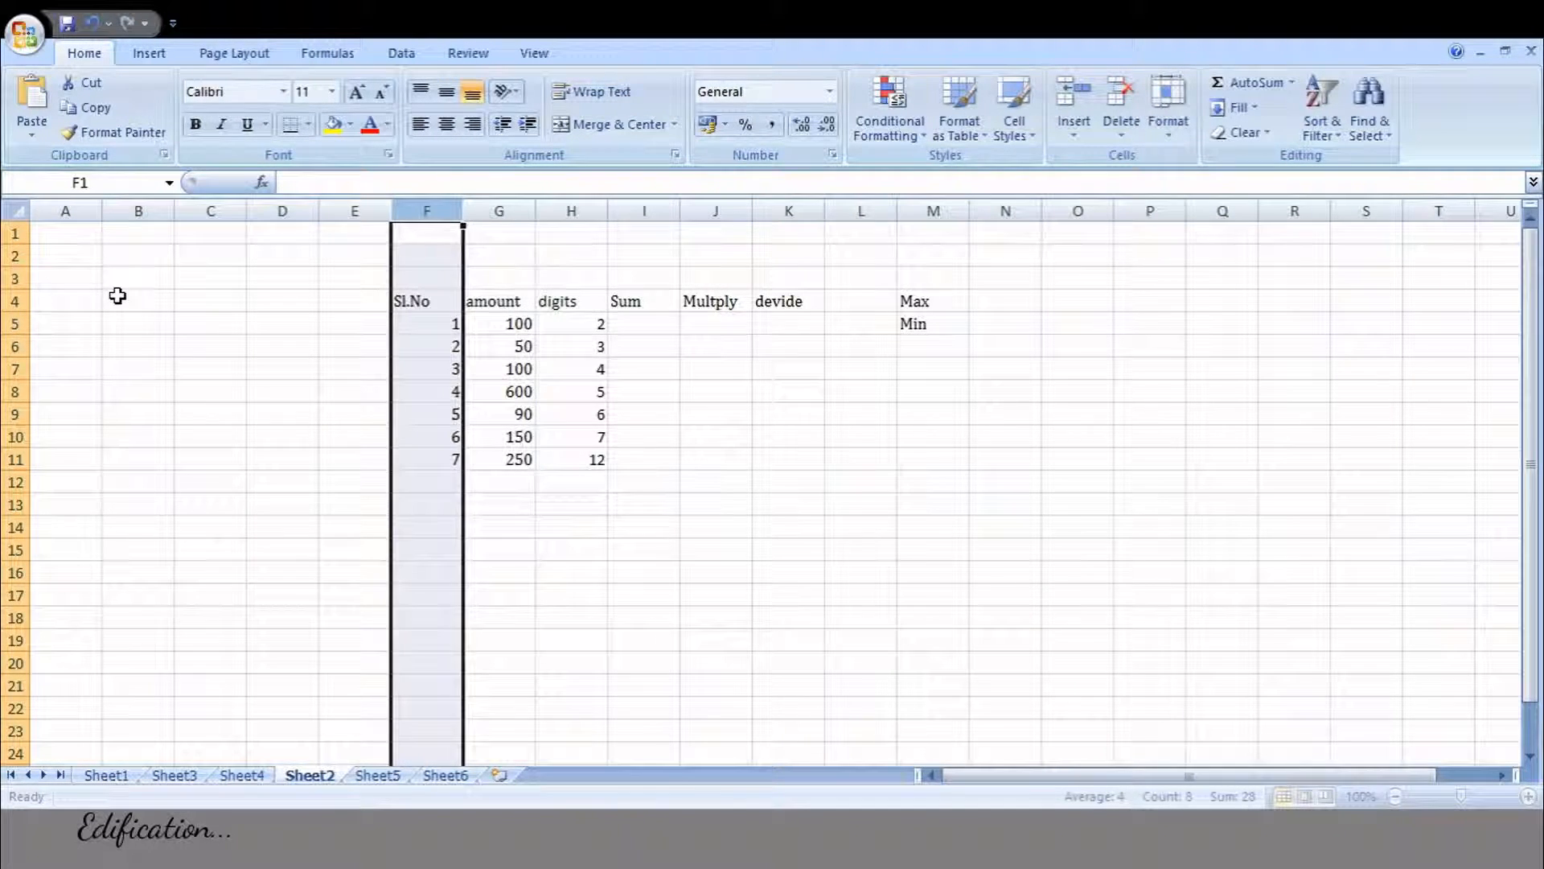
drag(4, 234, 13, 441)
click(281, 410)
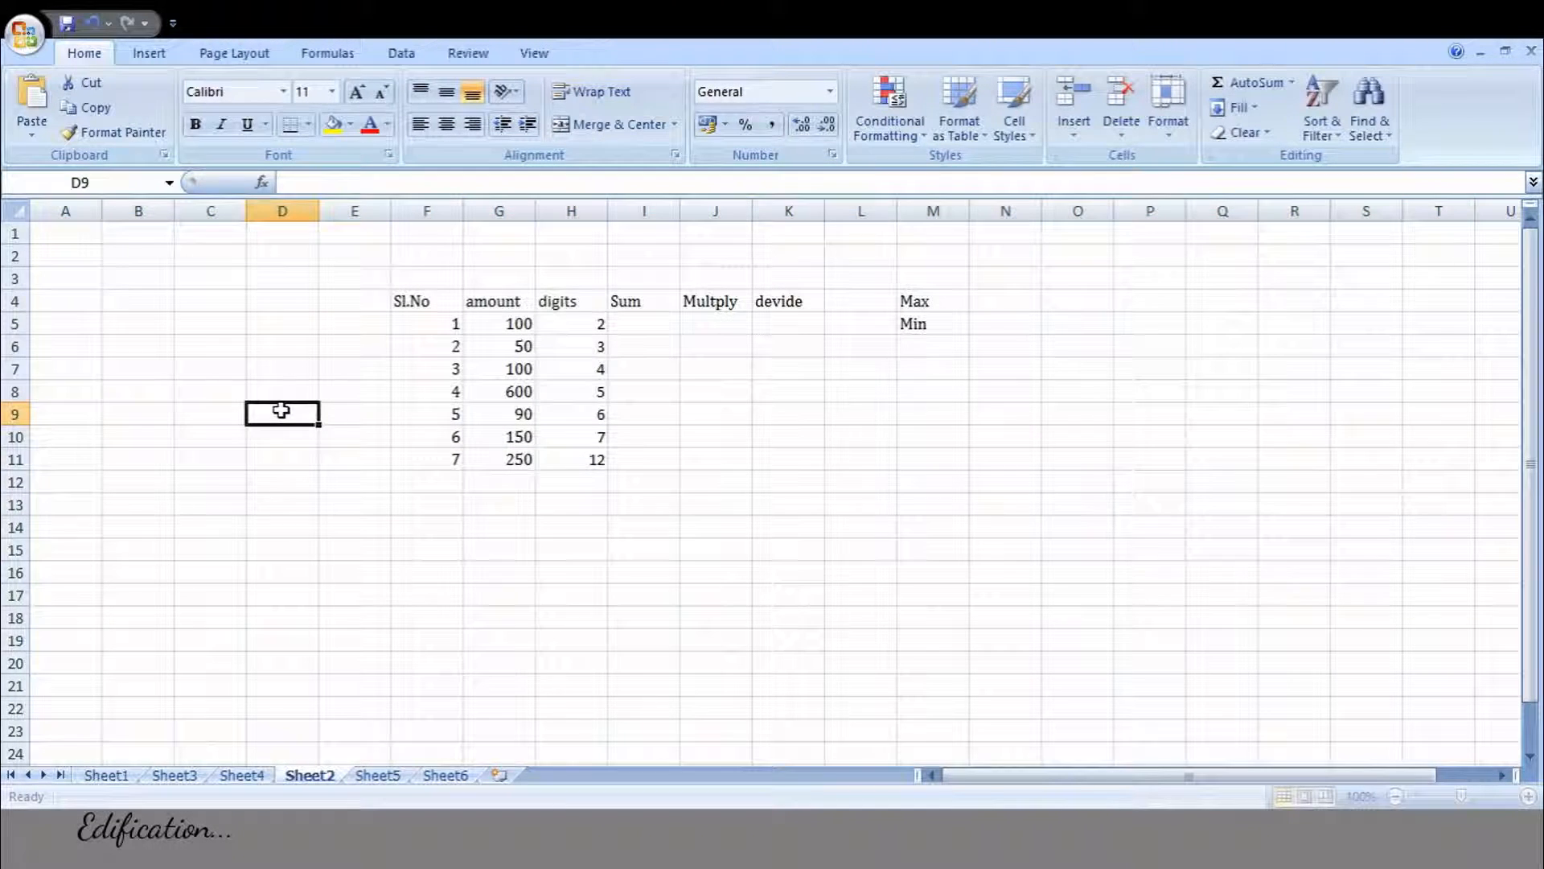
click(291, 455)
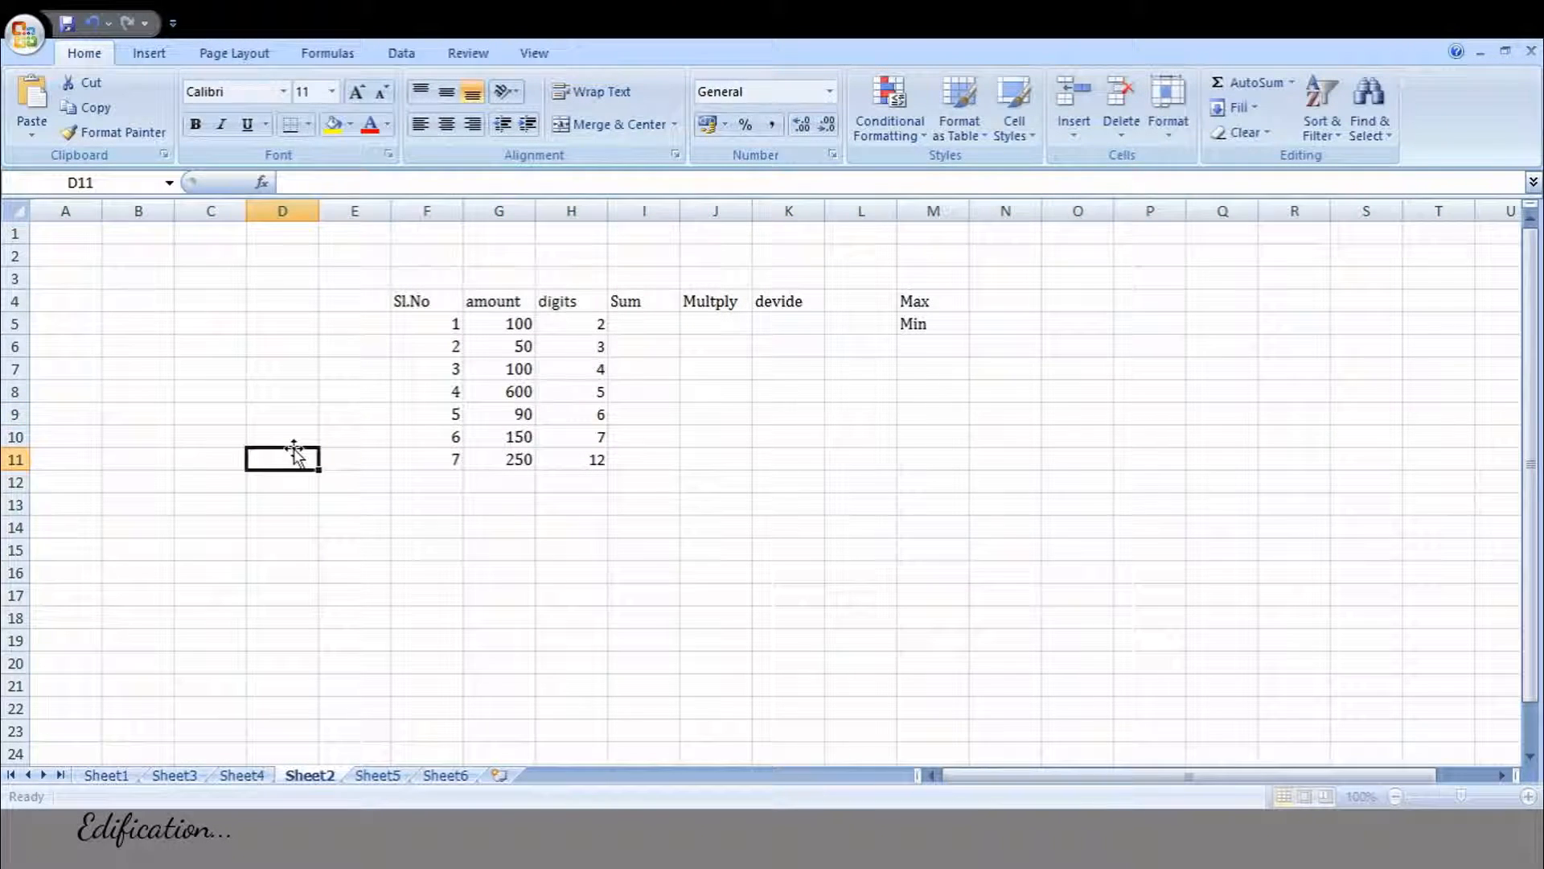
Go directly to cell F12 by its reference and highlight row 12 to check where the cell lies.
click(124, 185)
click(414, 574)
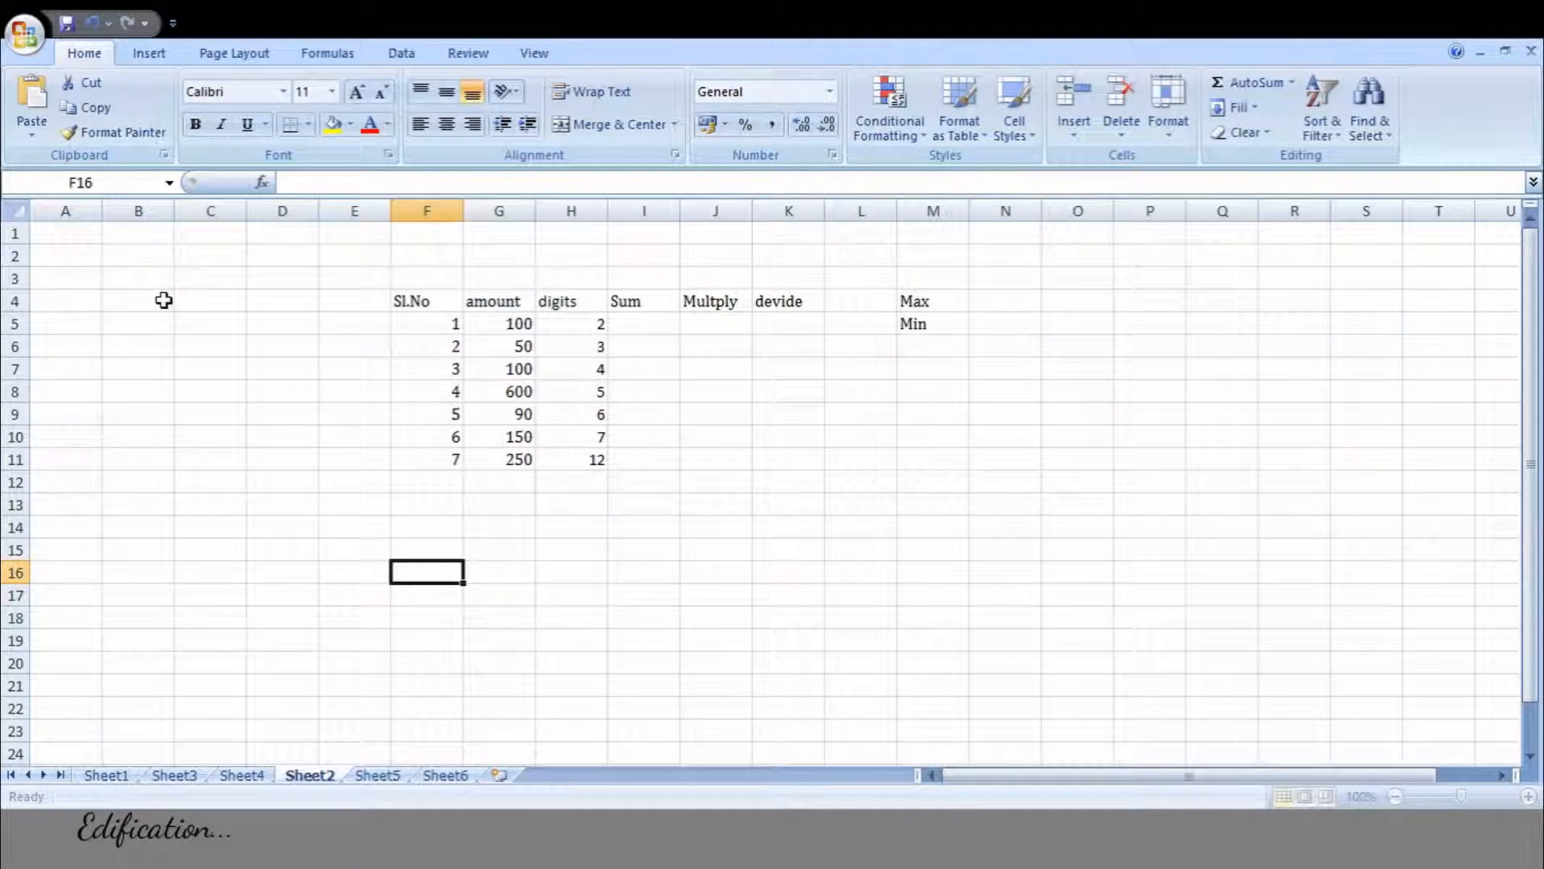
click(117, 177)
text(F12)
key(Return)
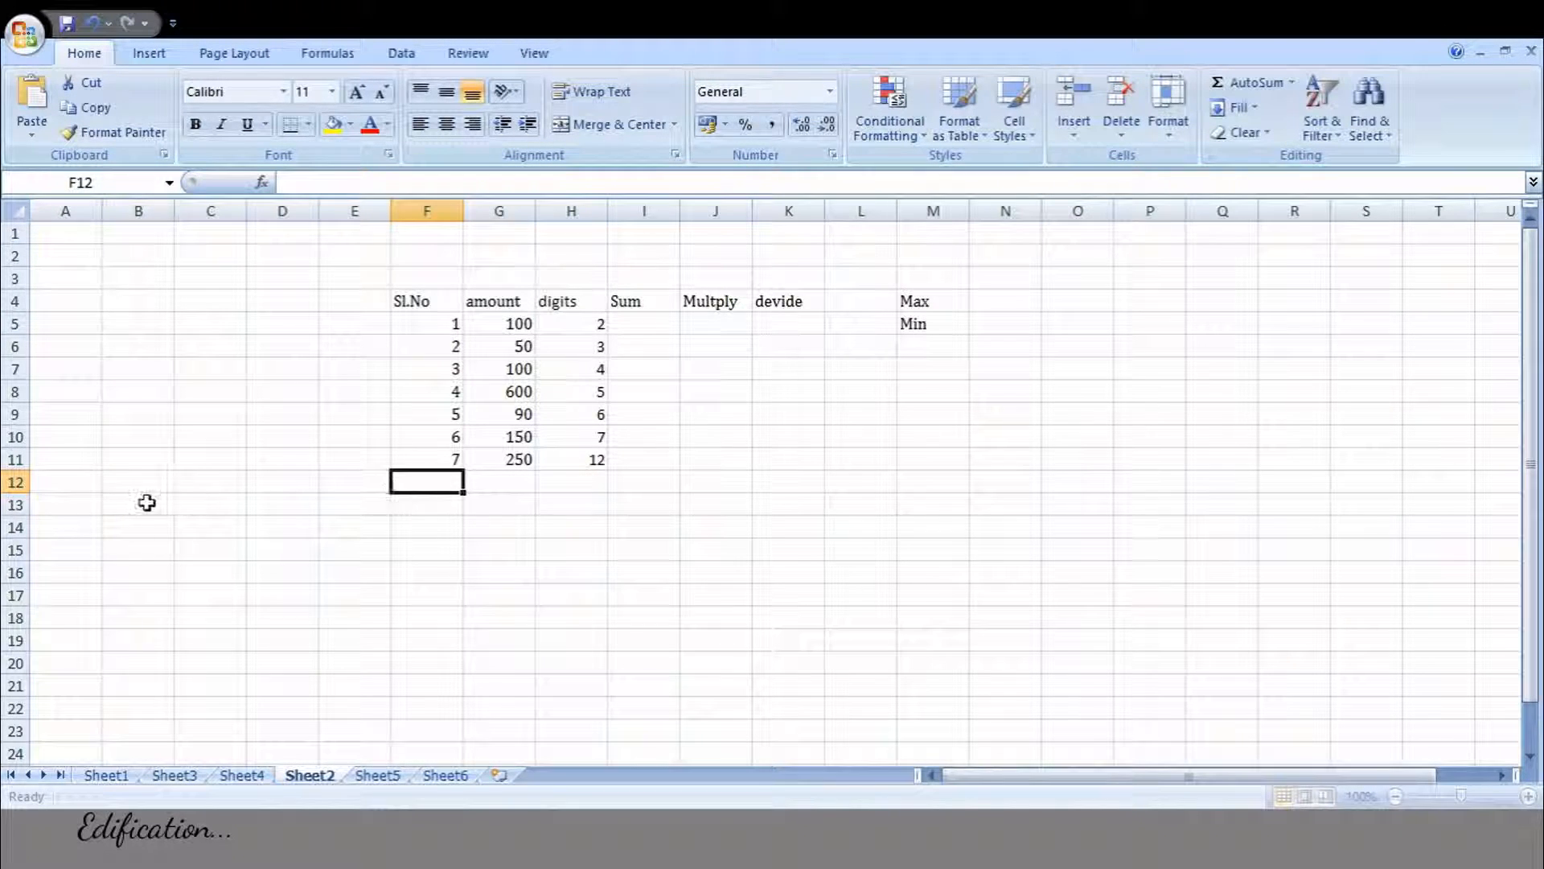
click(15, 482)
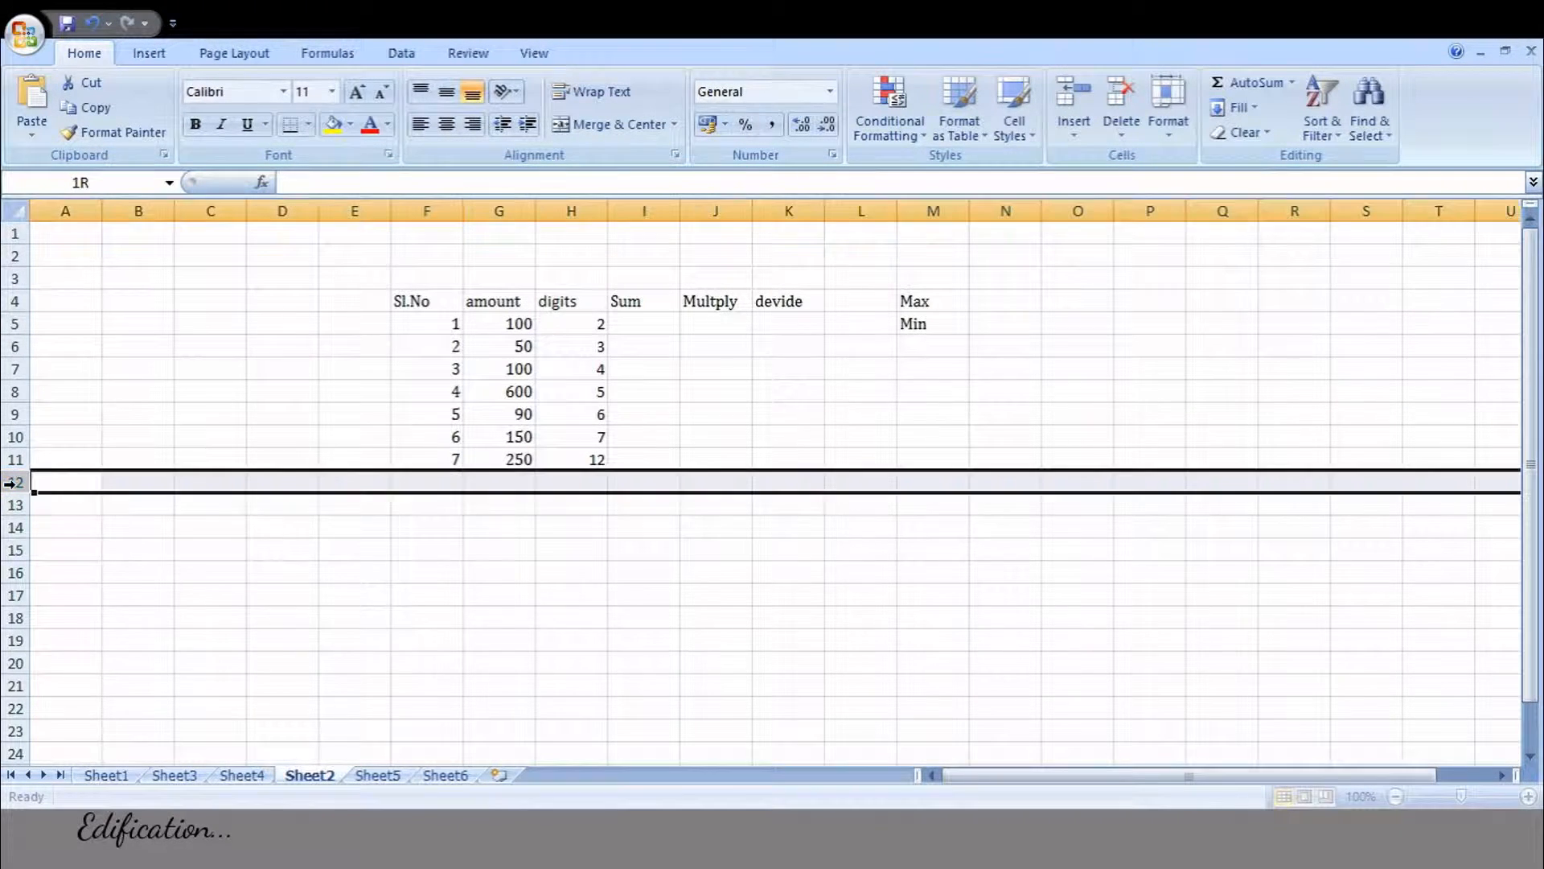
click(503, 509)
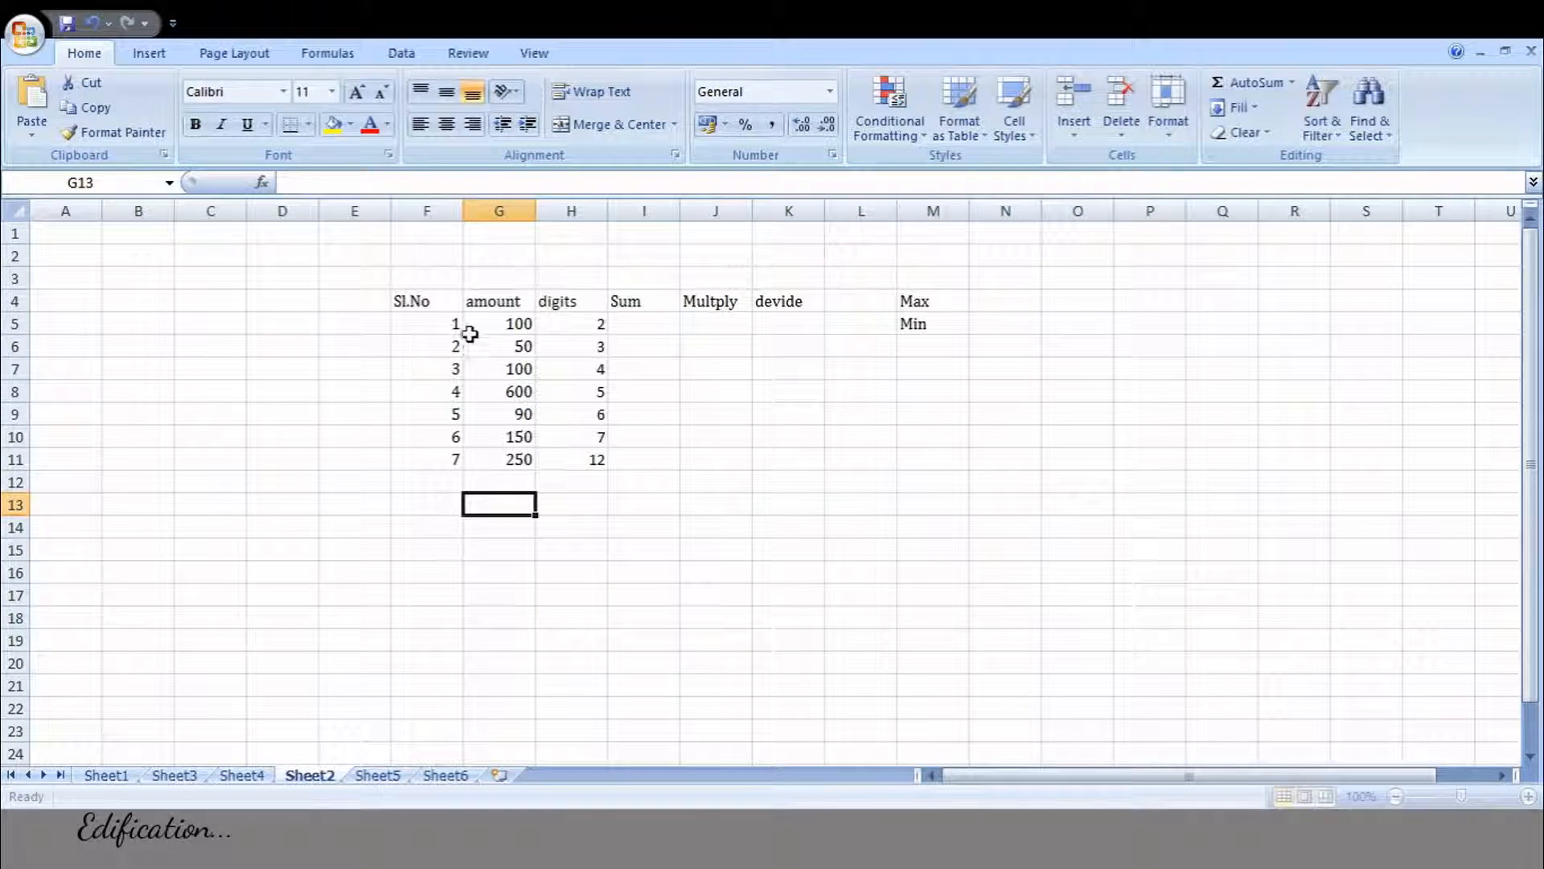
Total the amounts in G5:G11 with AutoSum in cell G12 and reselect the summed range to review it.
drag(507, 322, 511, 441)
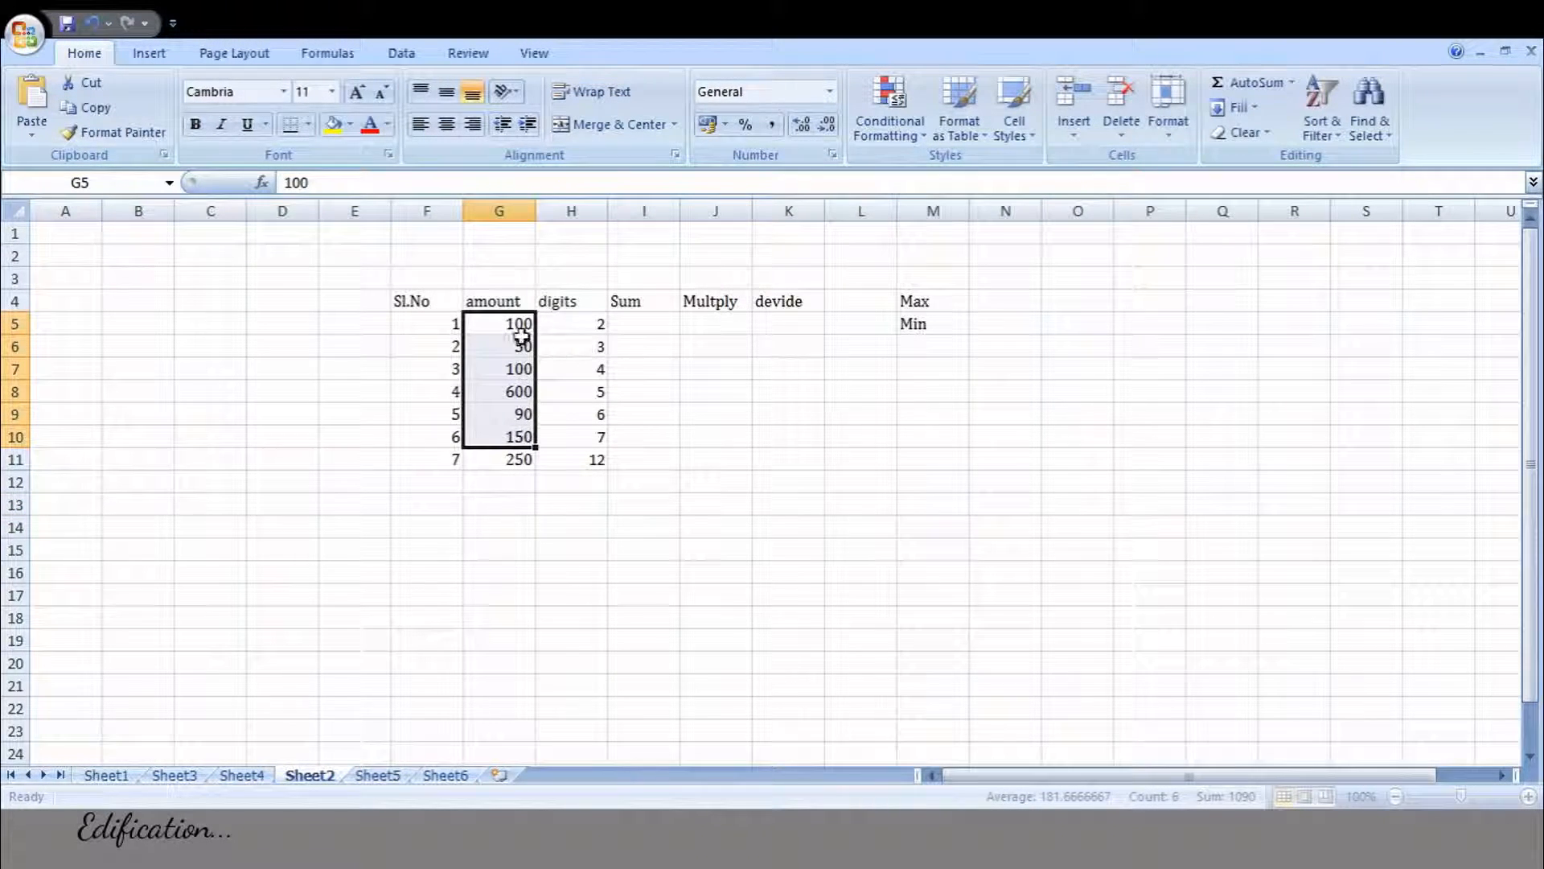
drag(448, 323, 452, 460)
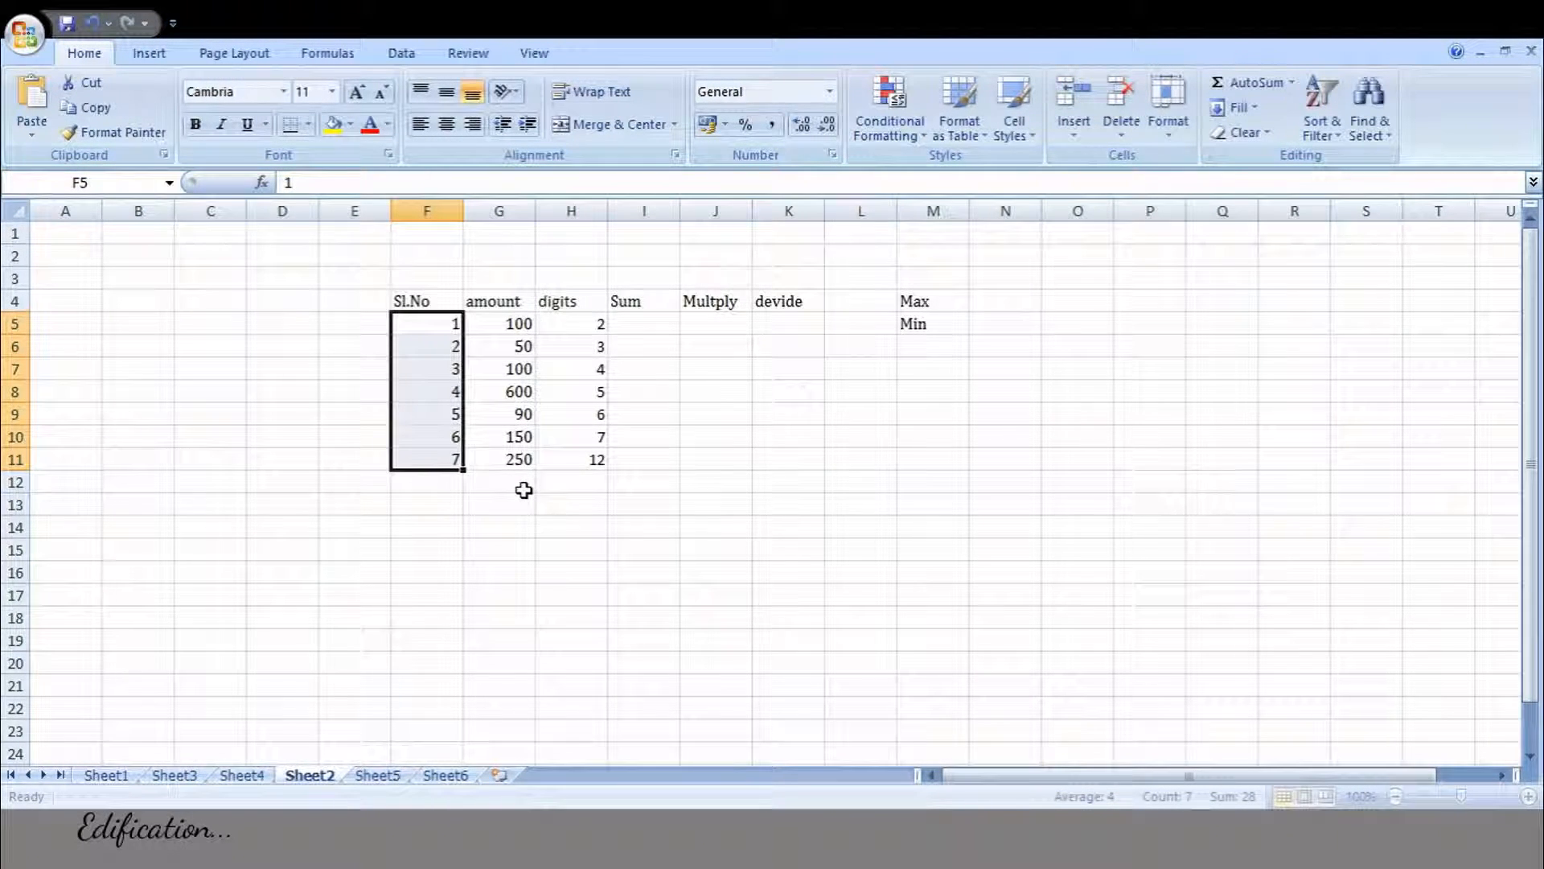
drag(517, 320, 517, 453)
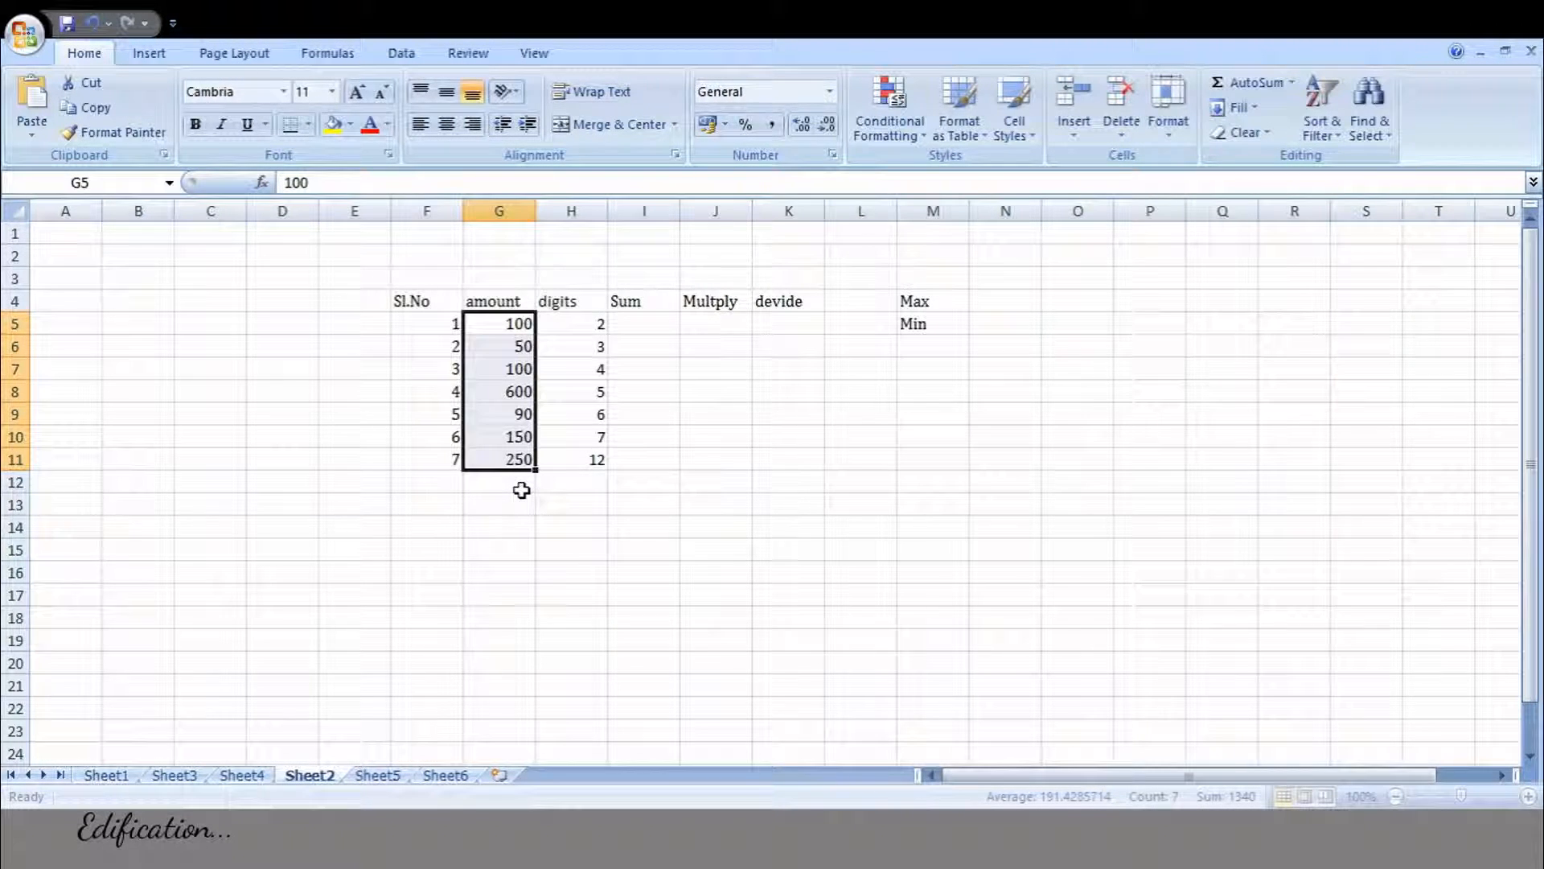
click(520, 485)
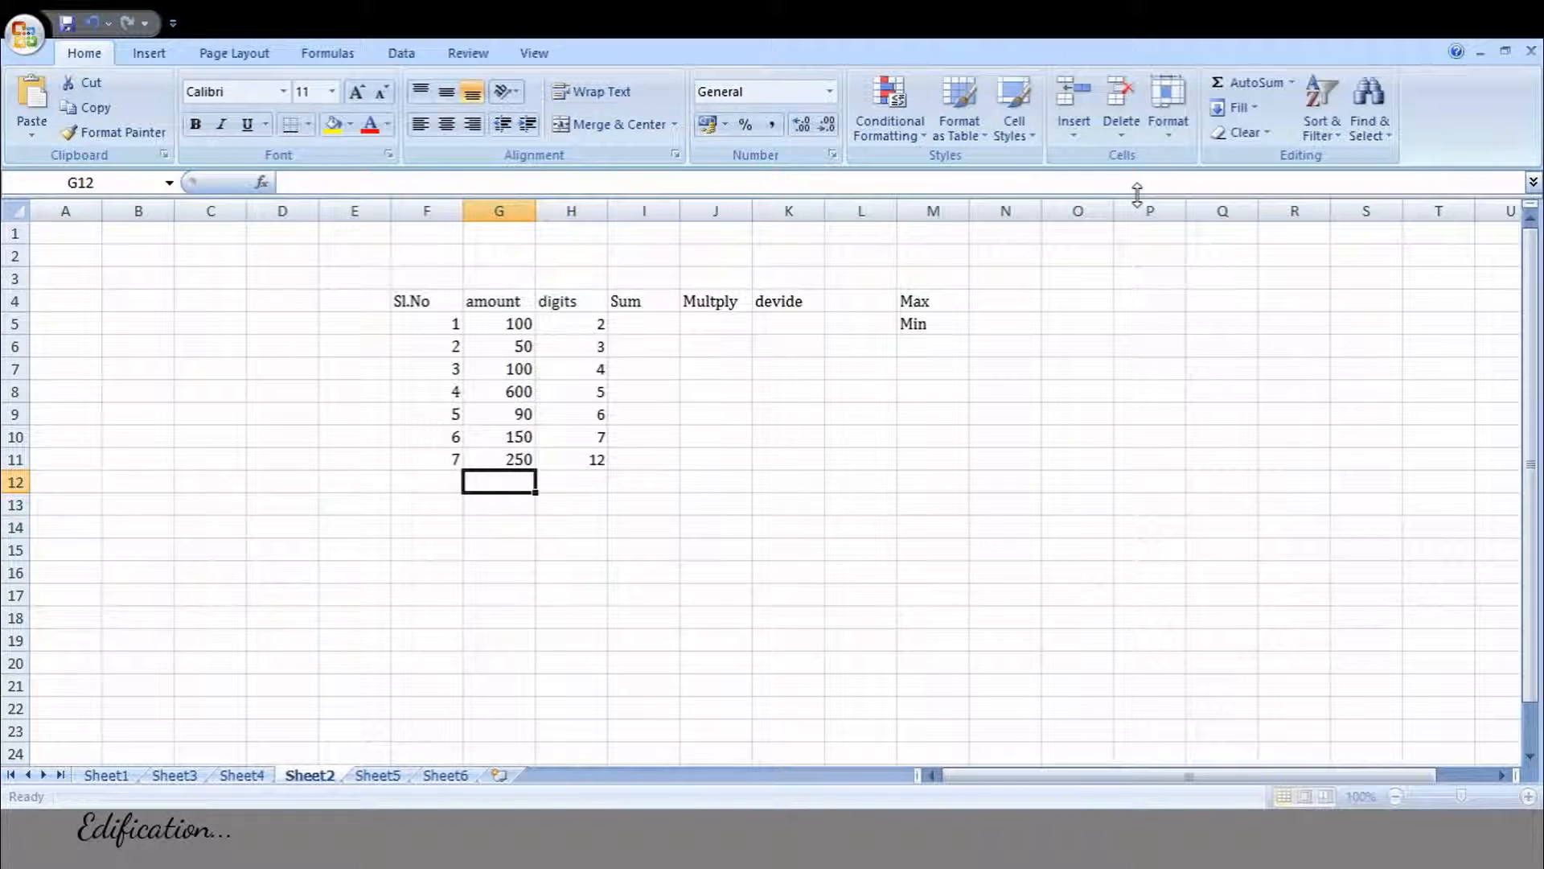
click(1254, 83)
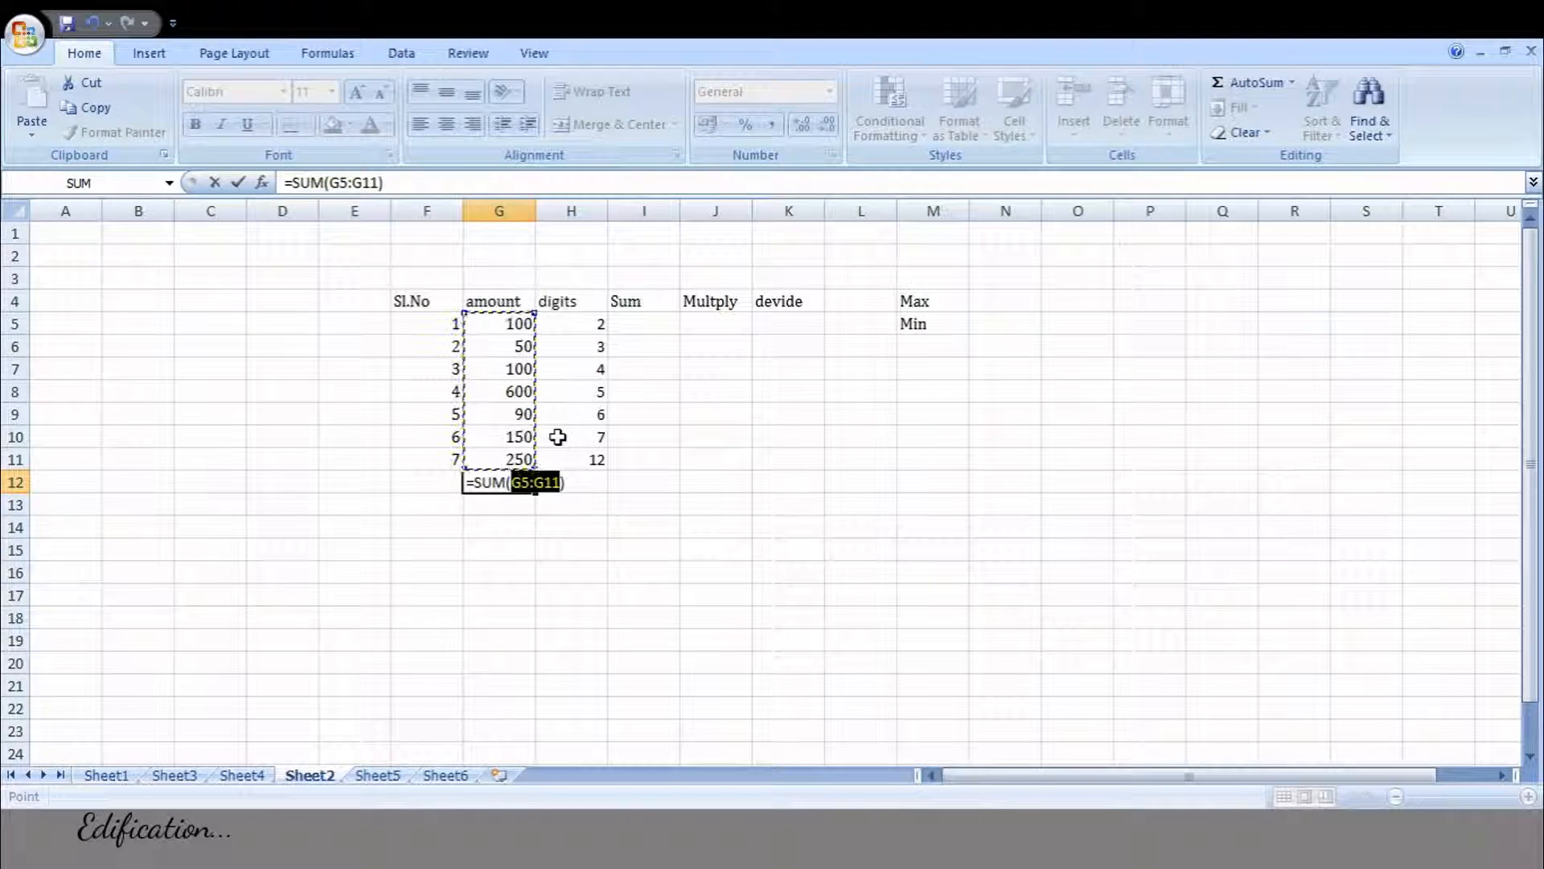
key(Return)
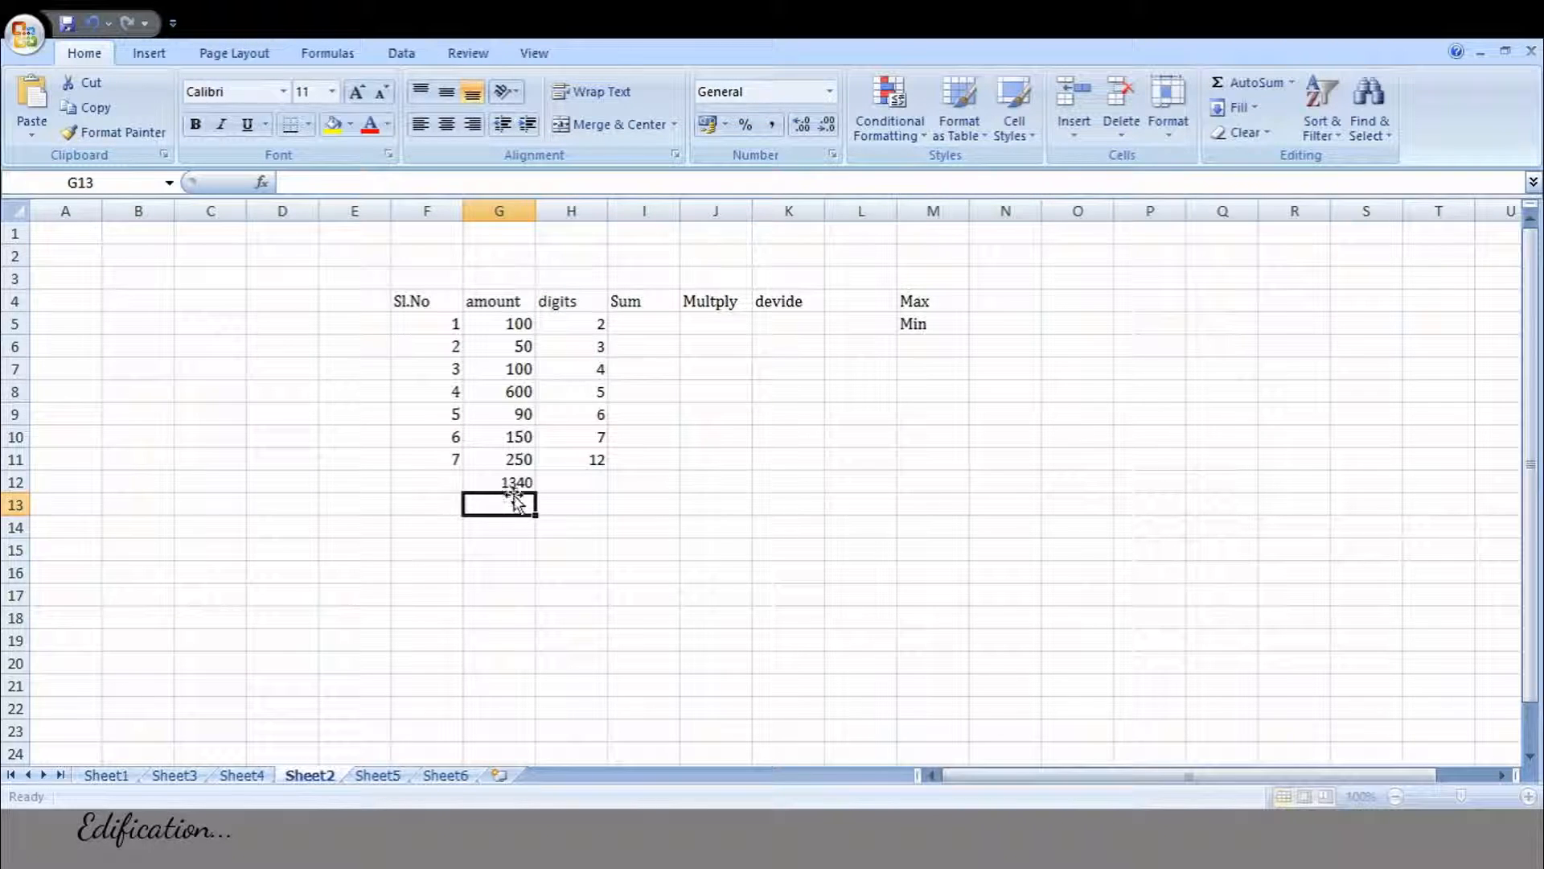
drag(500, 328, 509, 460)
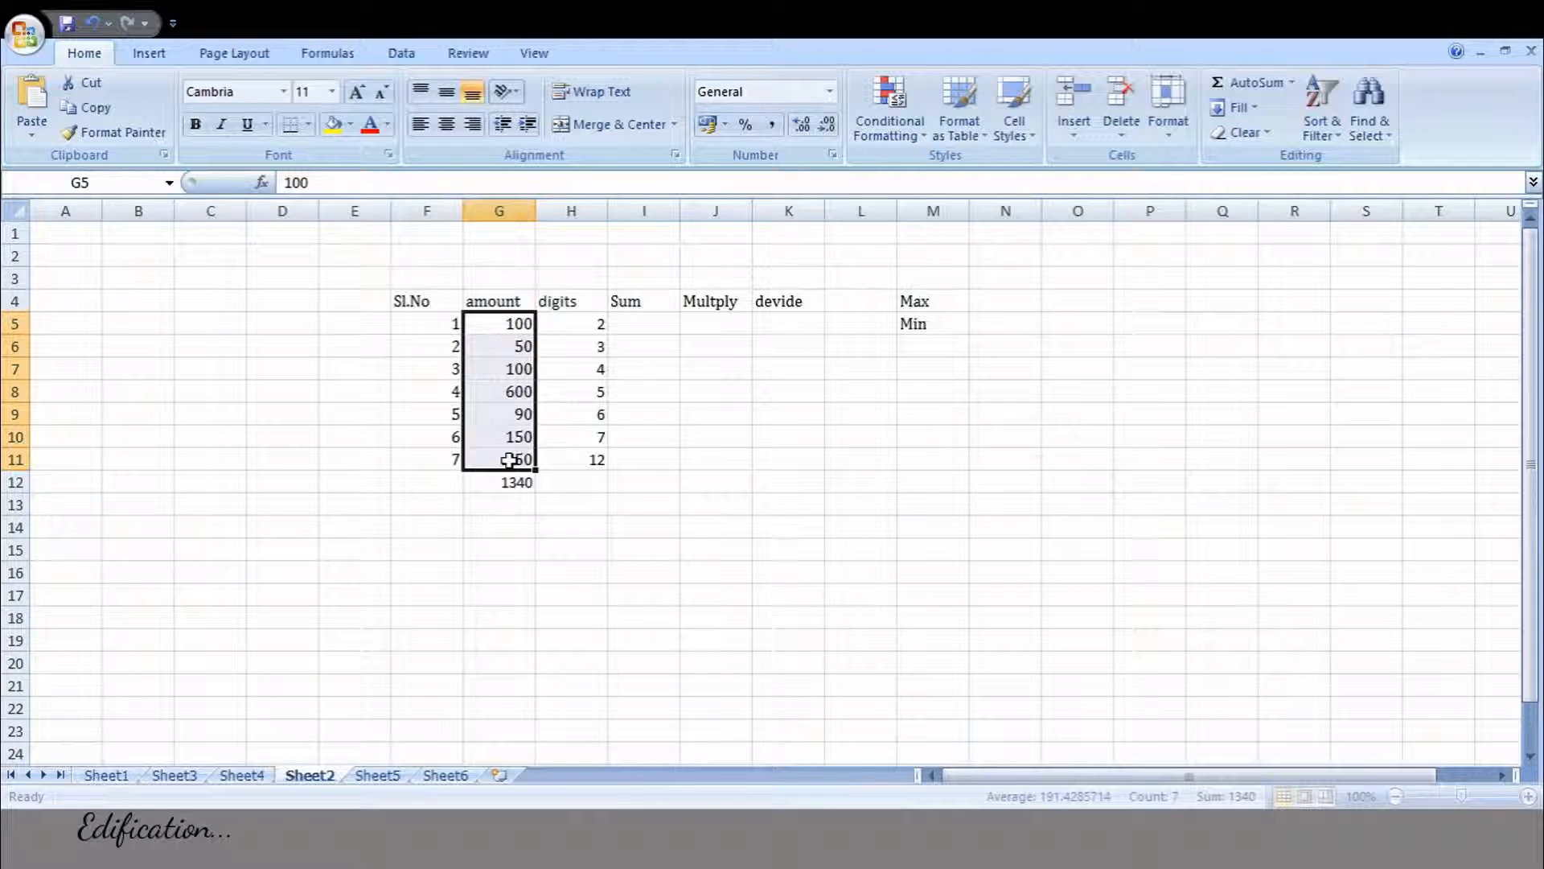
Replace the formula in cell G12 with =SUM(G5:G9) so that only the first five amounts are added.
drag(499, 326, 502, 397)
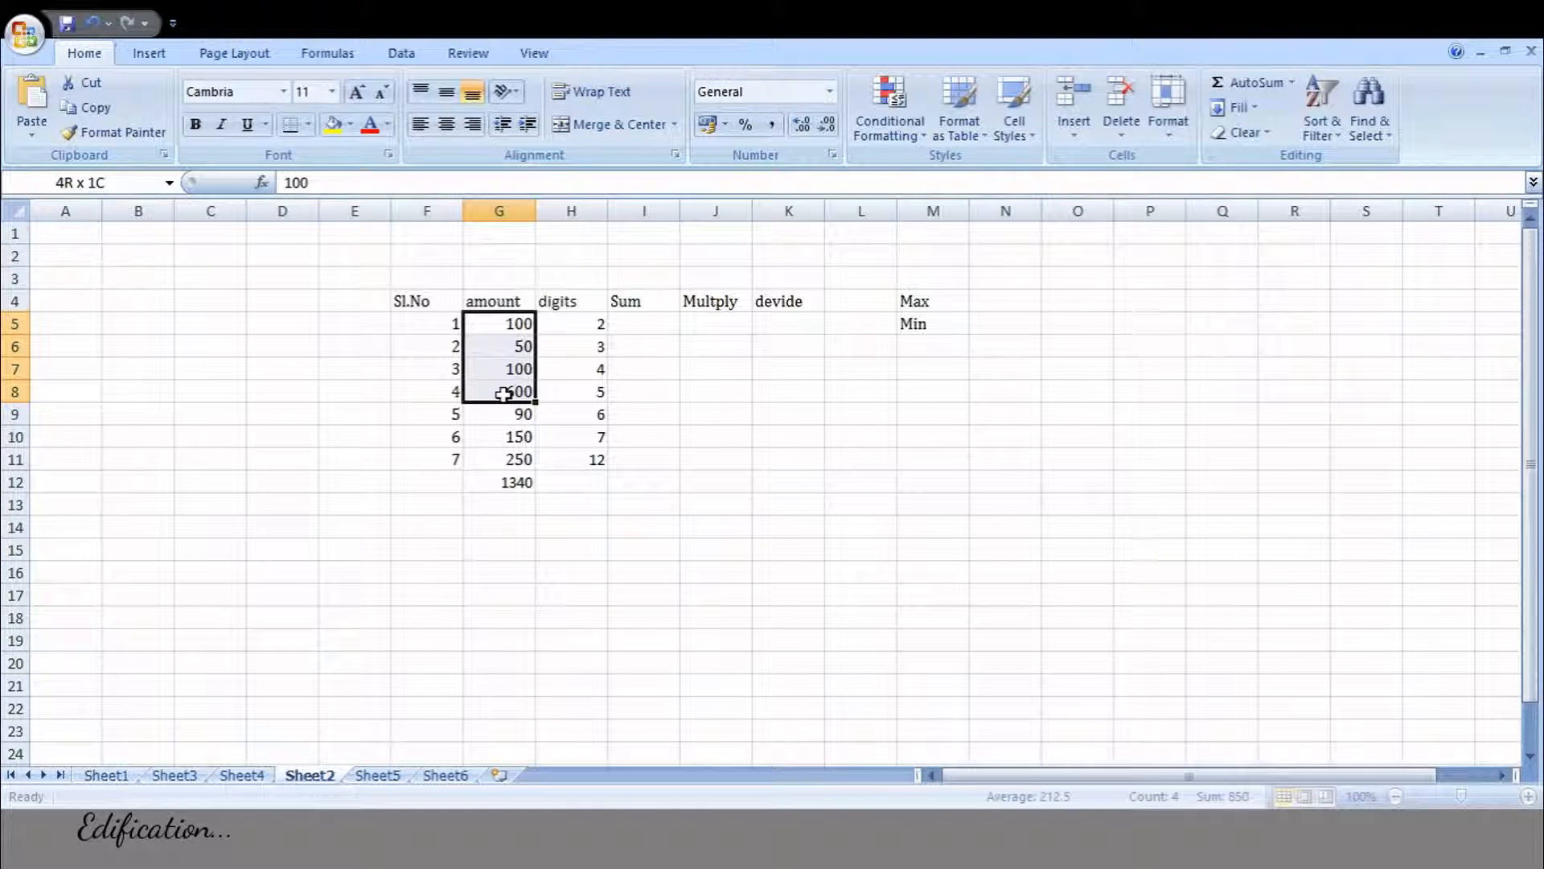
drag(503, 394, 503, 394)
click(505, 481)
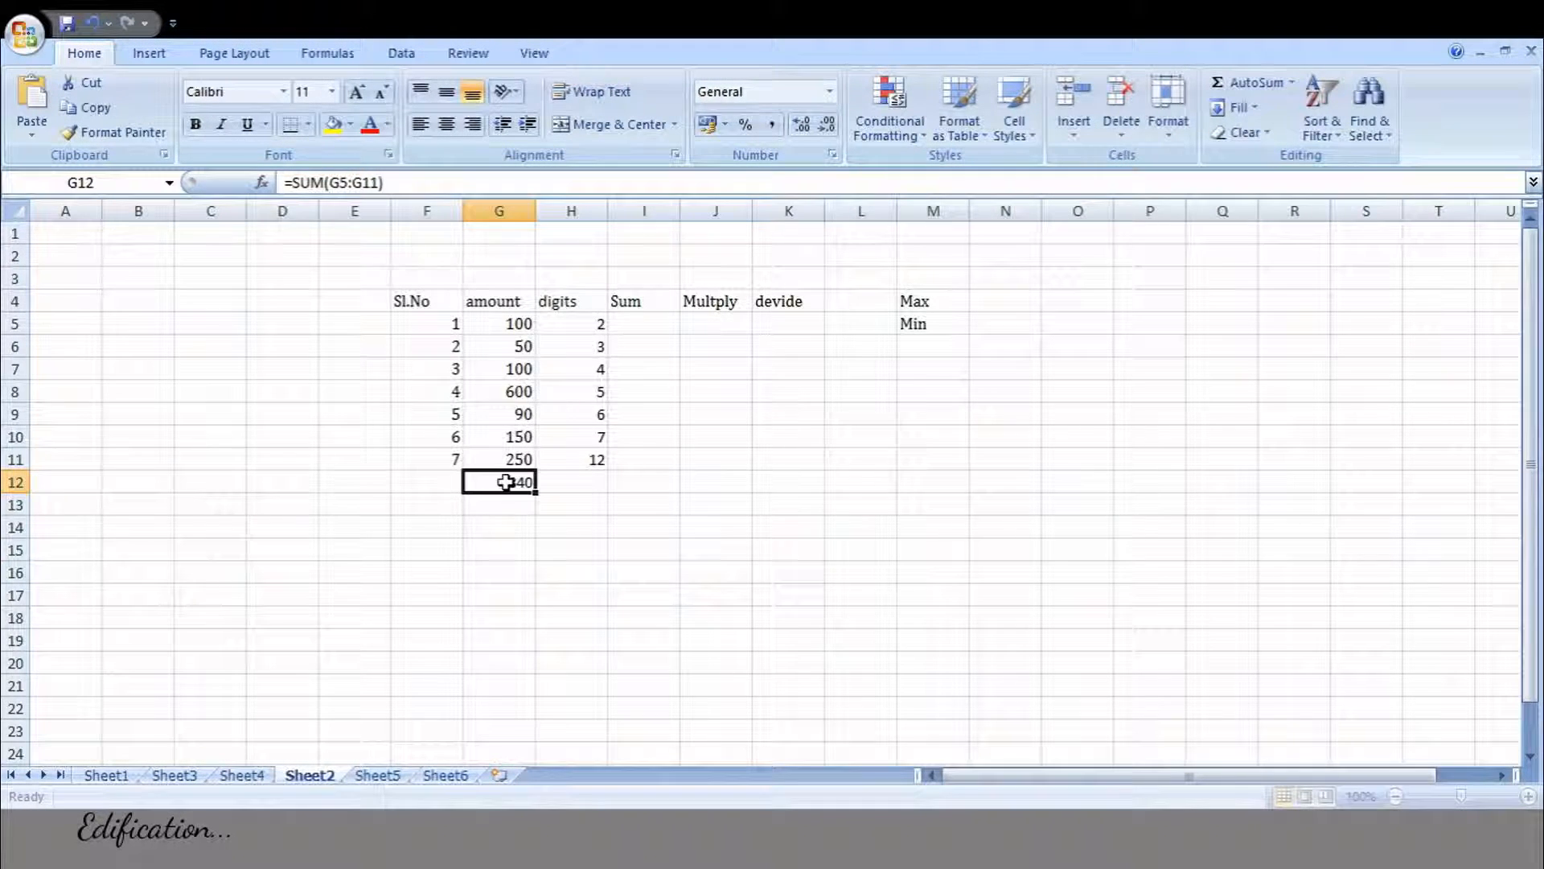
text(=)
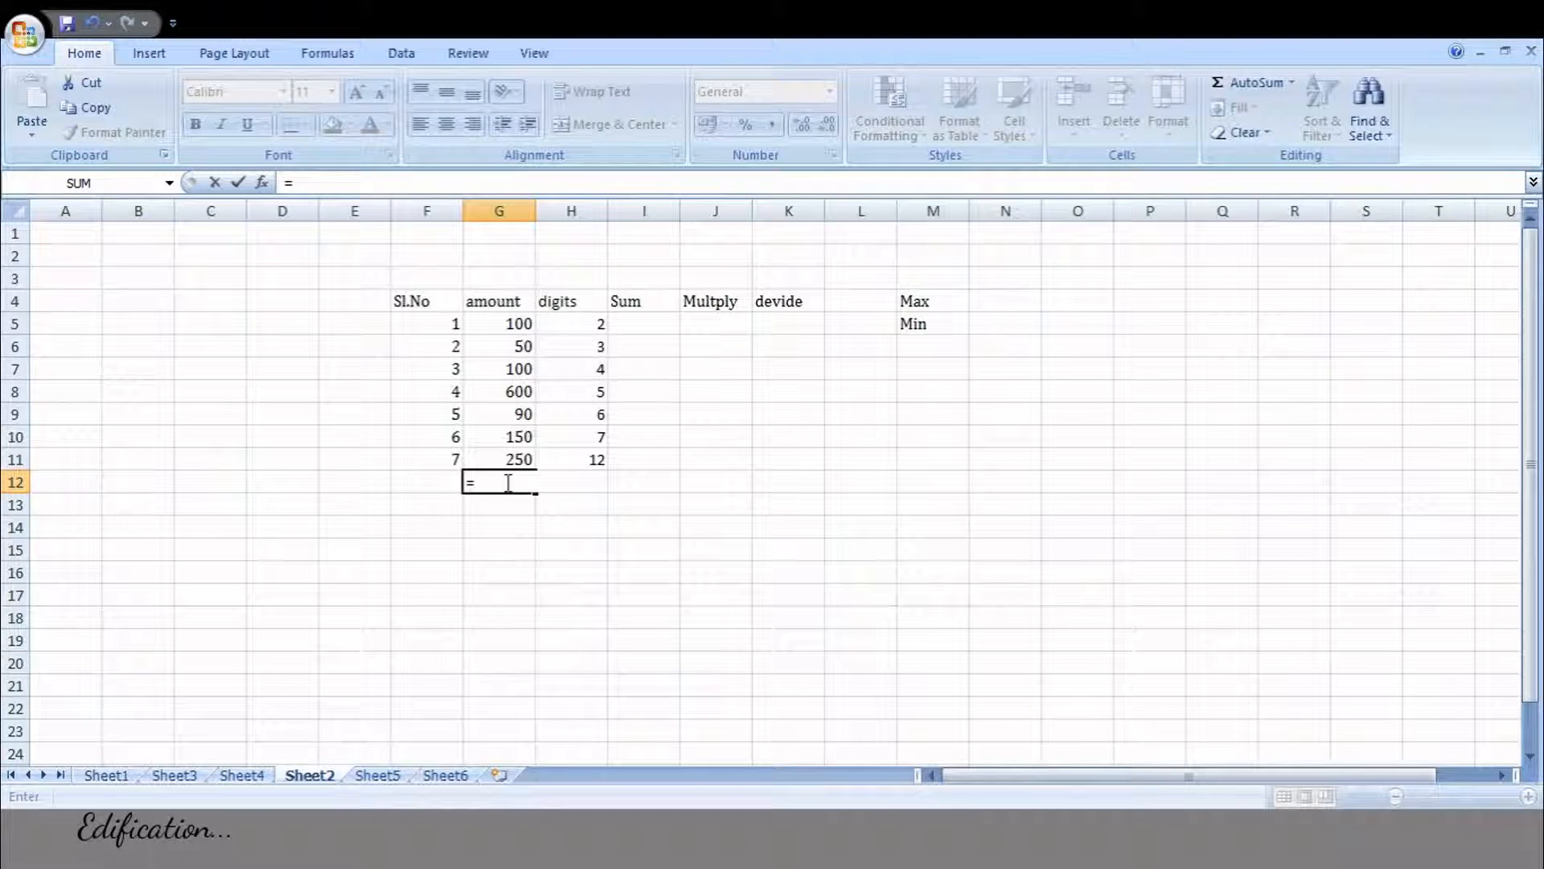
text(sum)
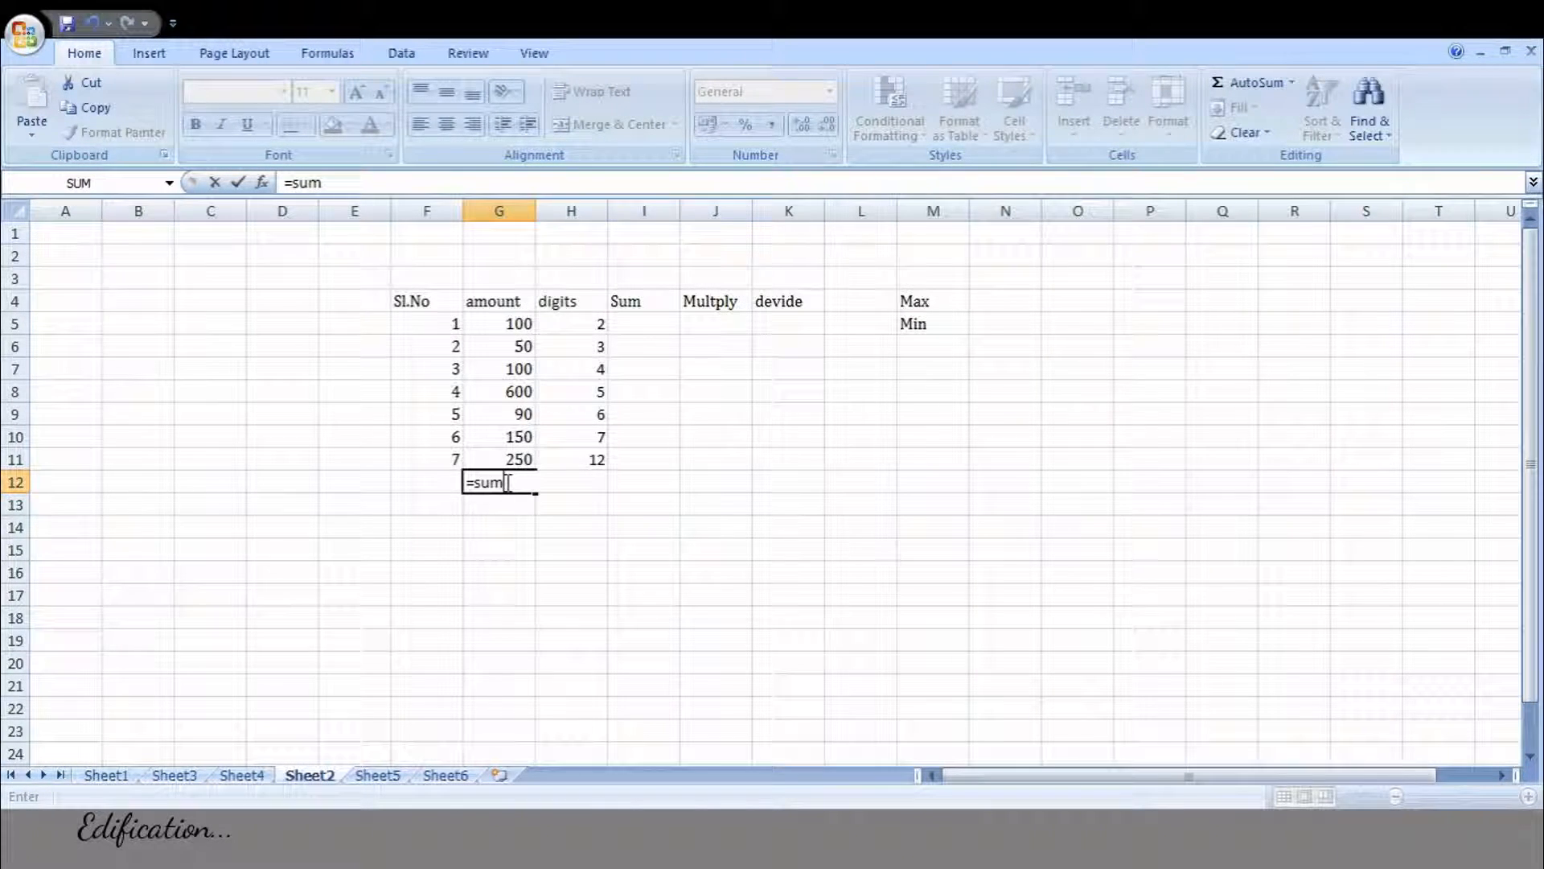
key(Tab)
click(532, 320)
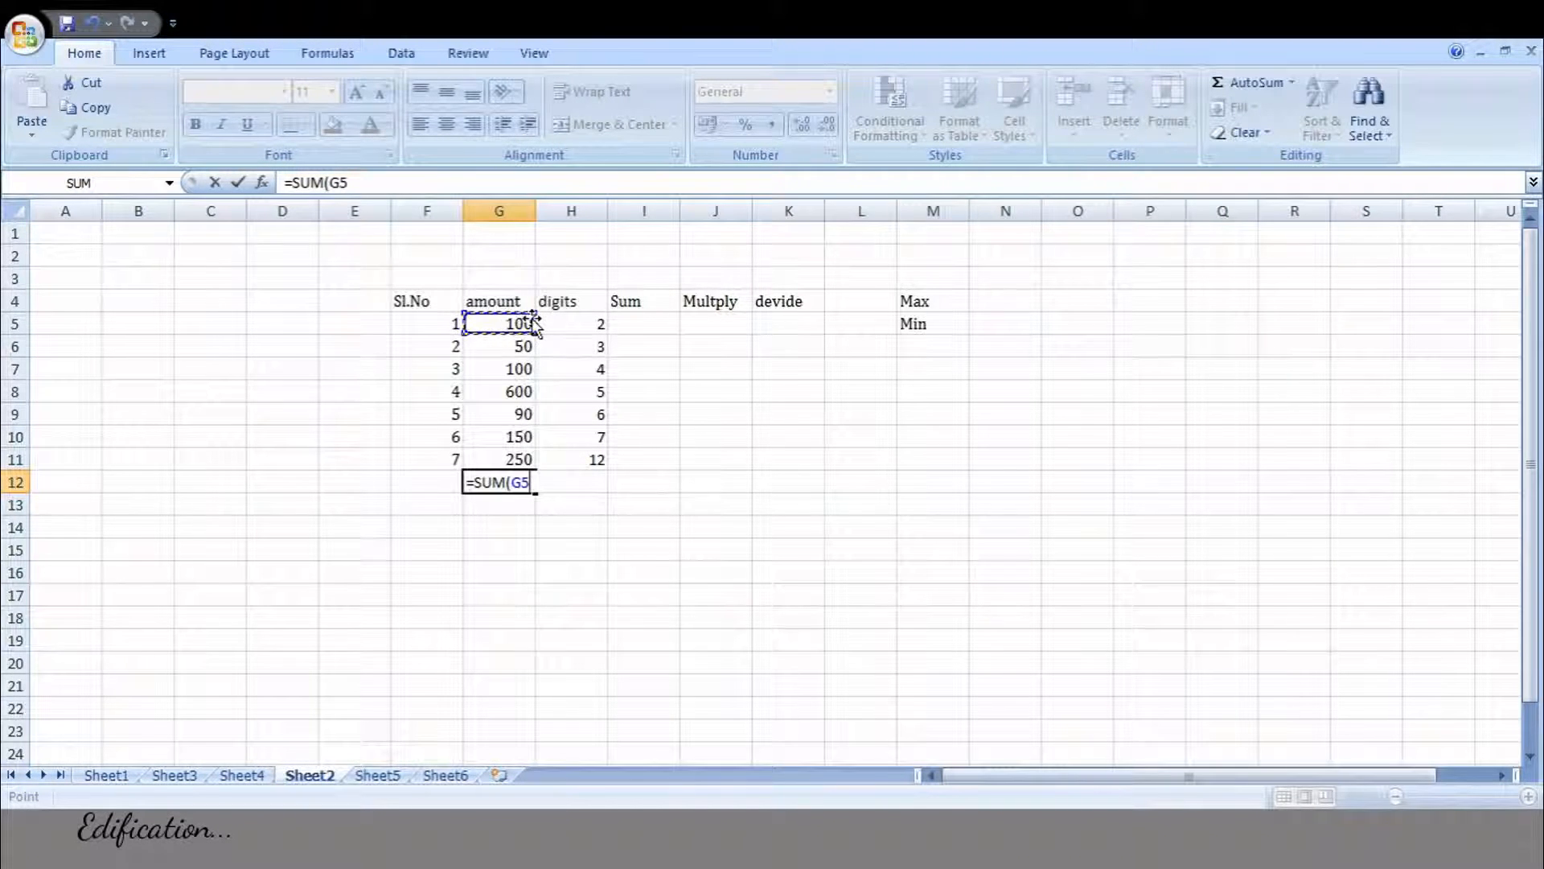
key(shift+Down)
key(shift+Down)
key(shift+Down)
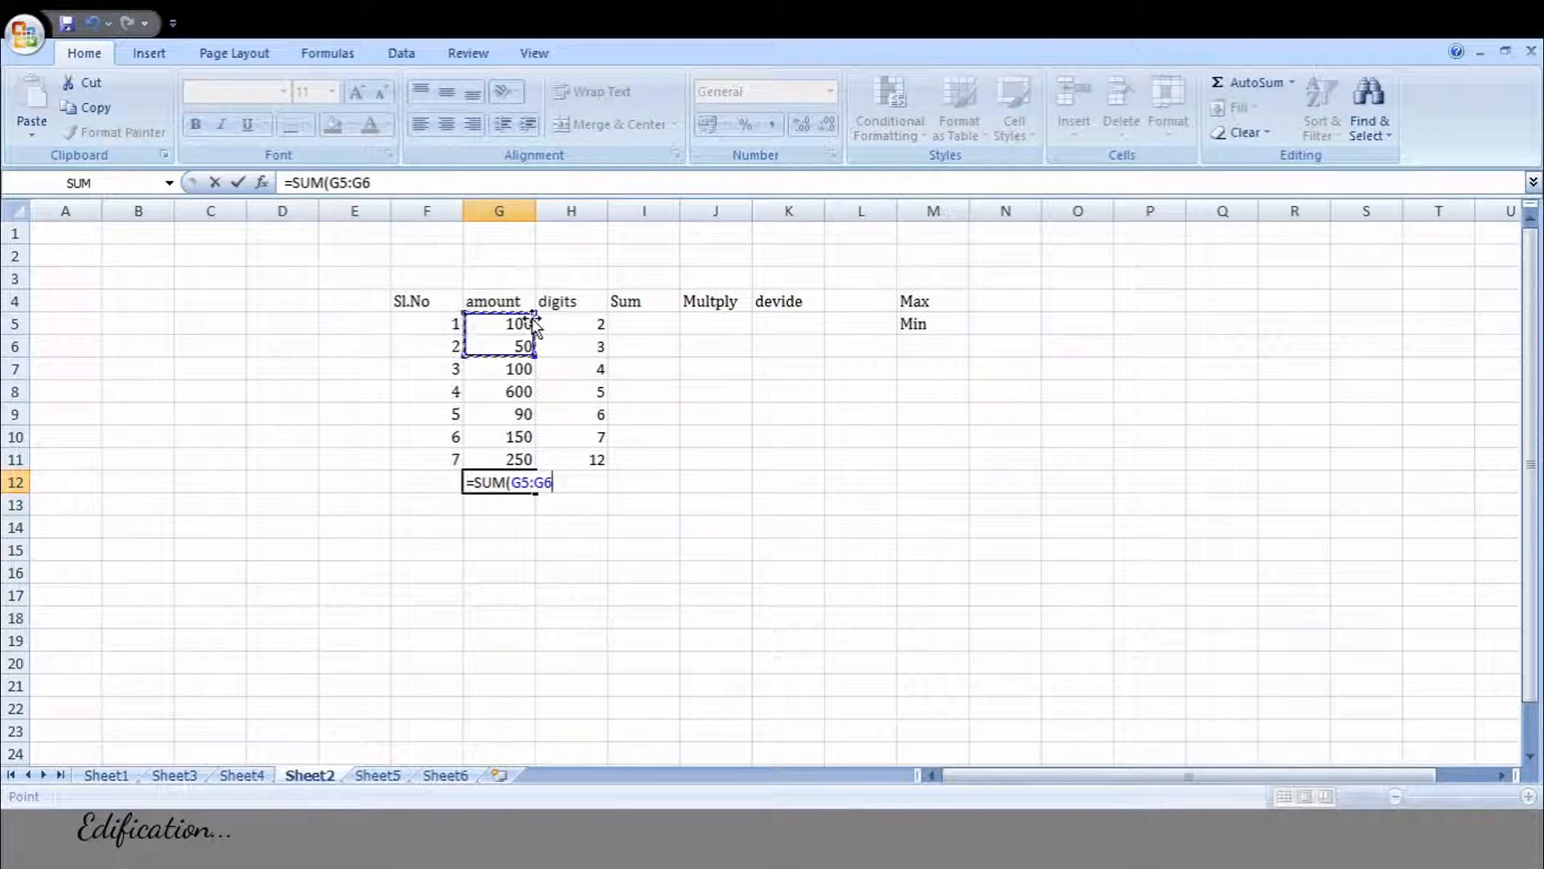
key(shift+Down)
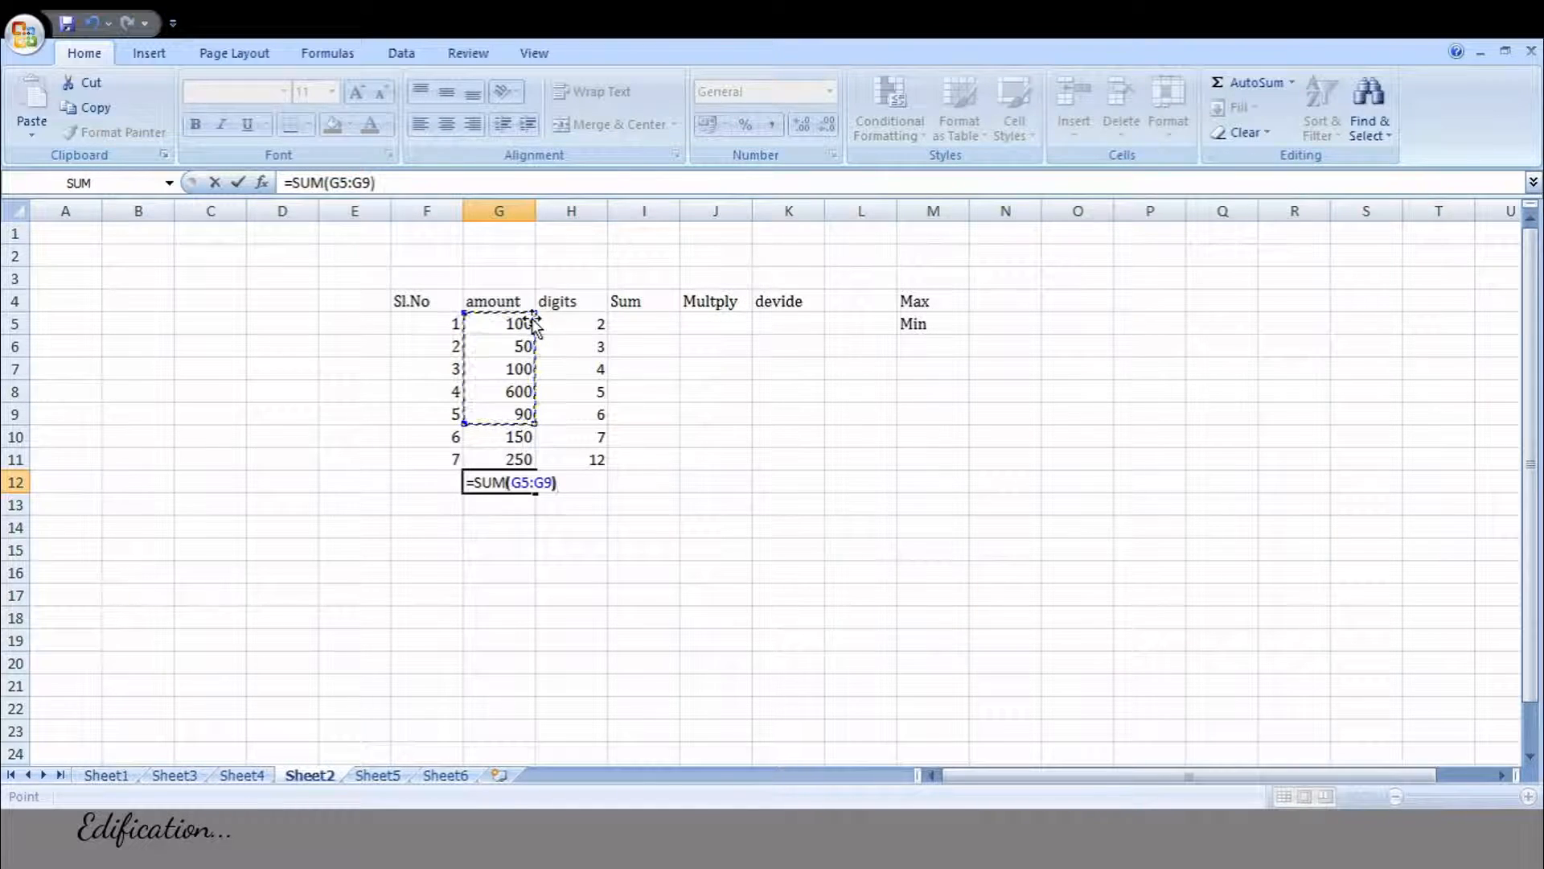
key(Return)
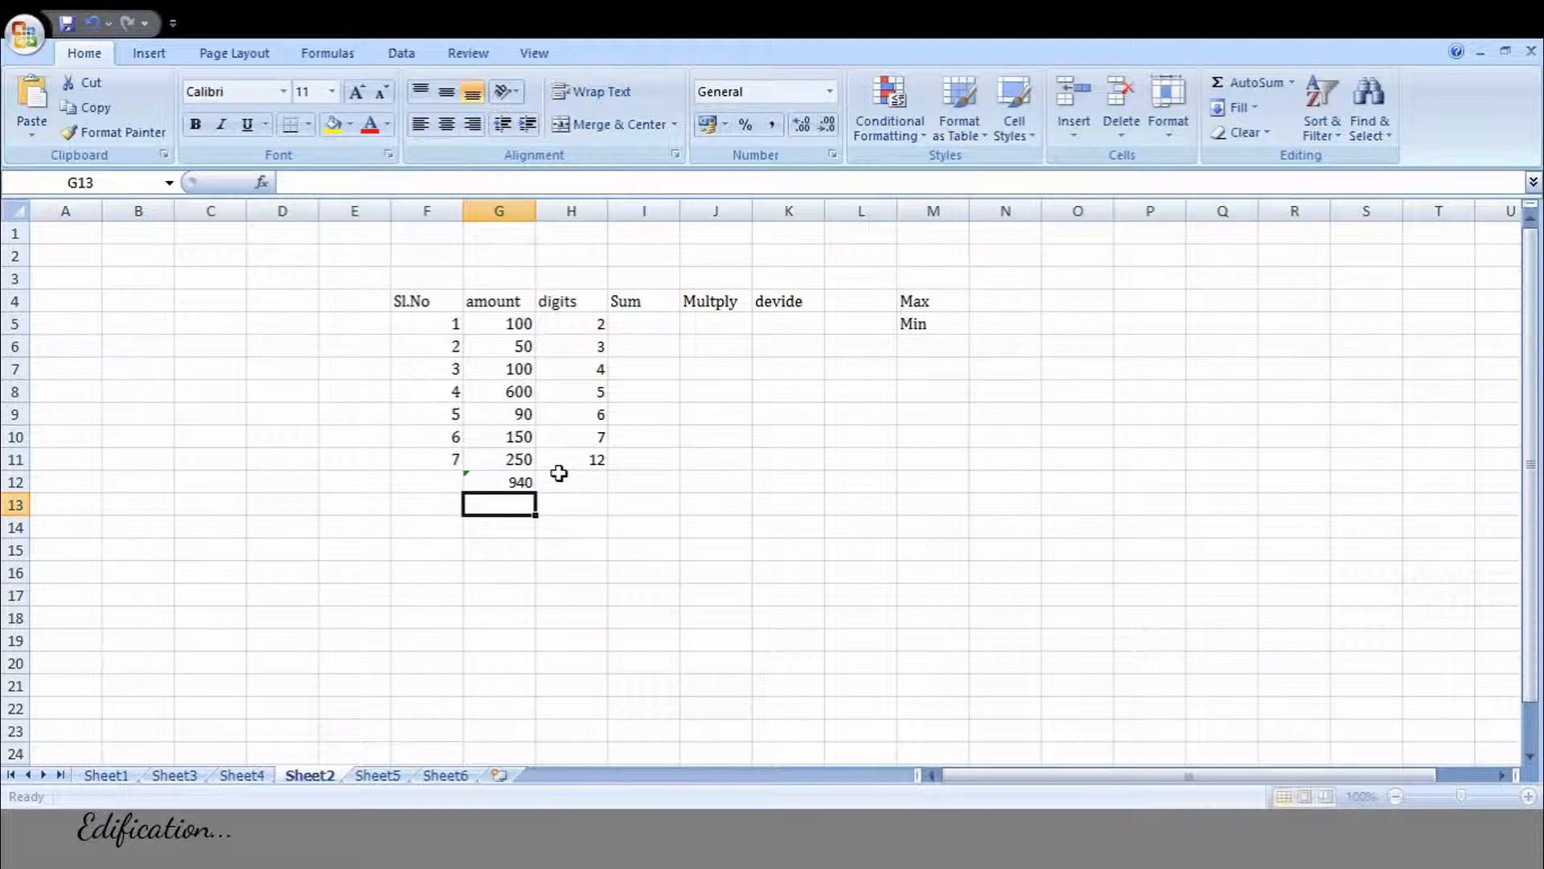
Review the summed range G5:G9 and clear the formula from cell G12.
drag(514, 322, 517, 412)
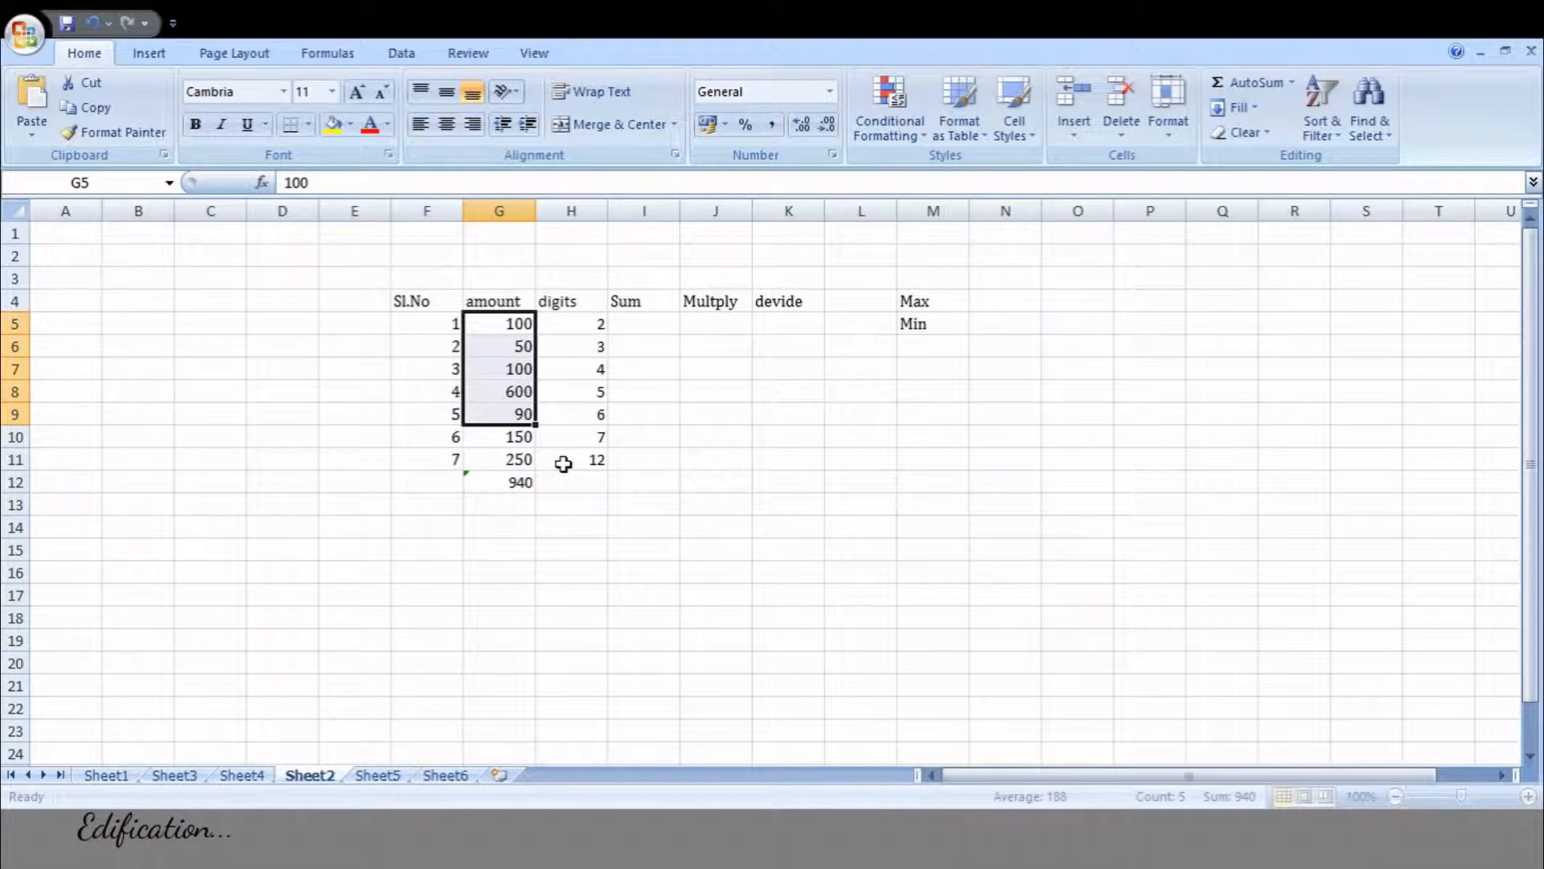
click(517, 483)
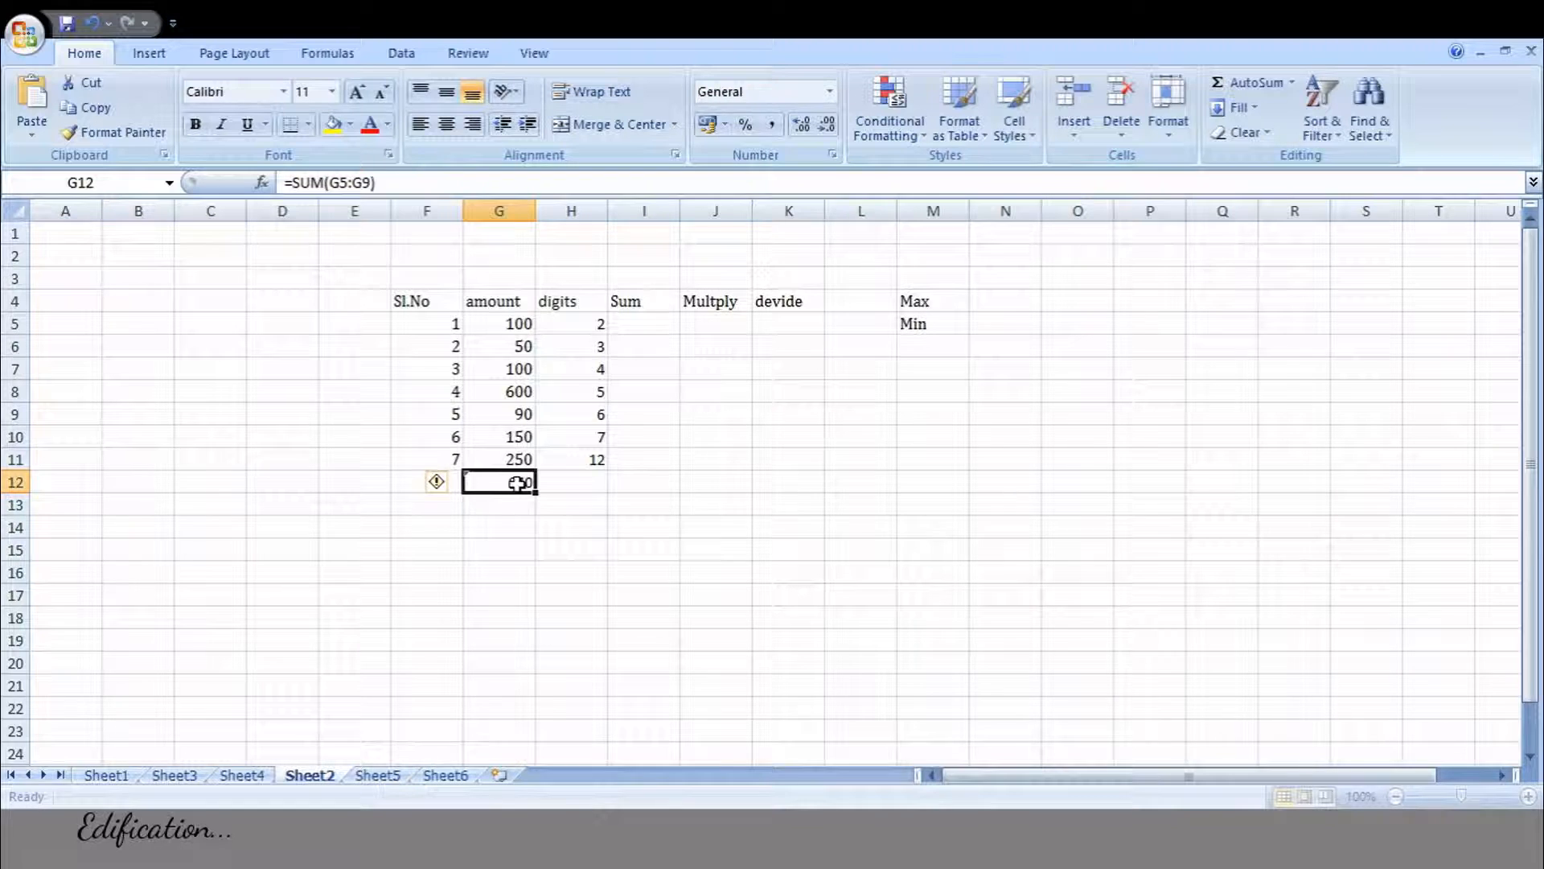
key(Delete)
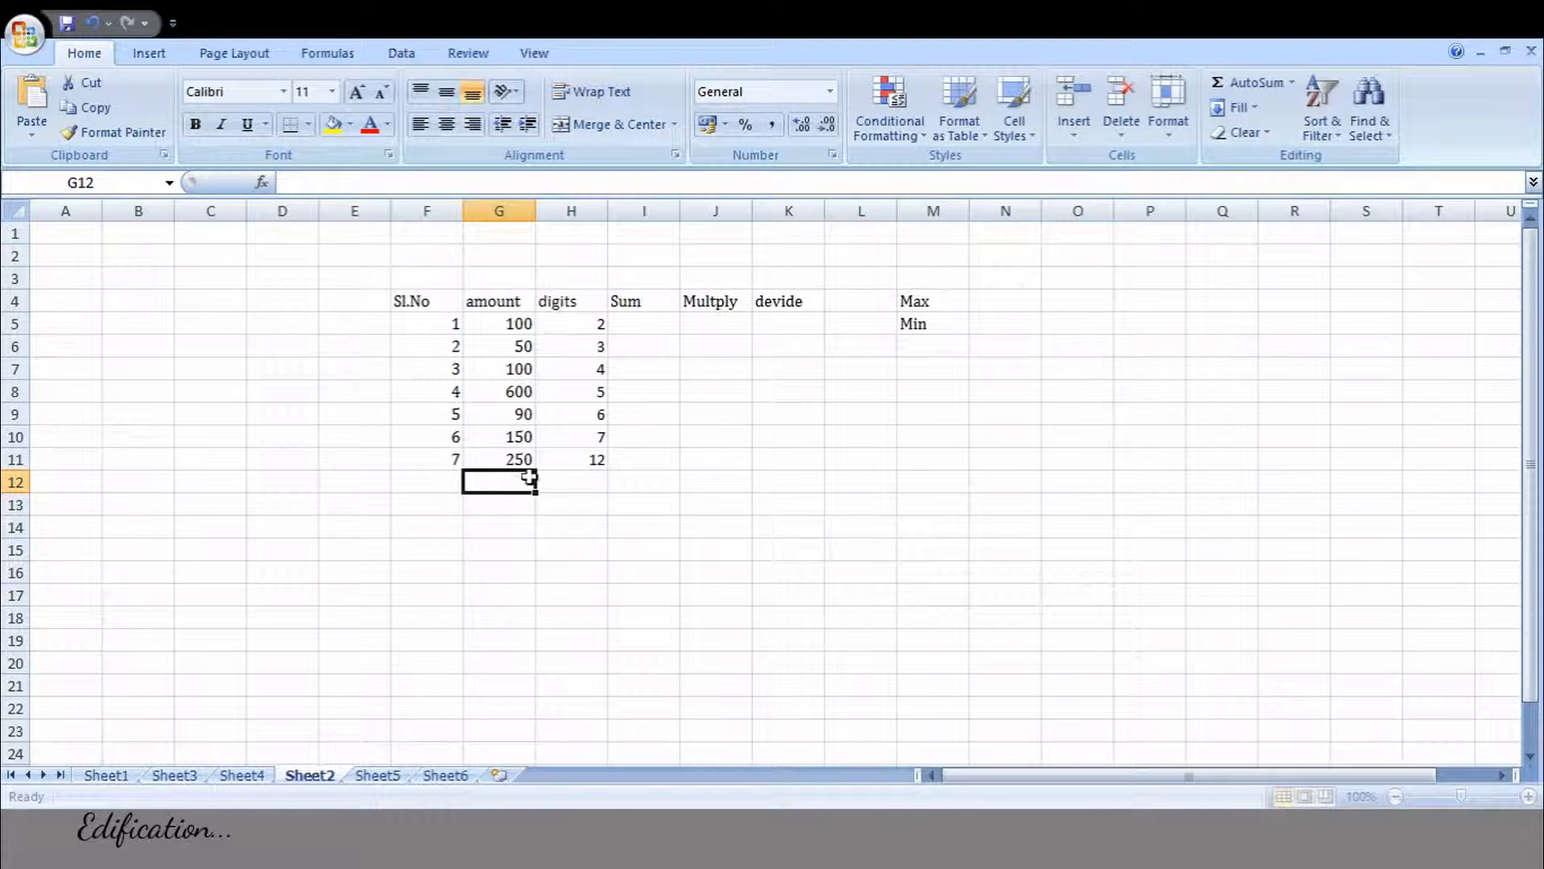
Enter the formula =G5+H5 in cell I5 of the Sum column to add the first row's amount and digits.
click(652, 324)
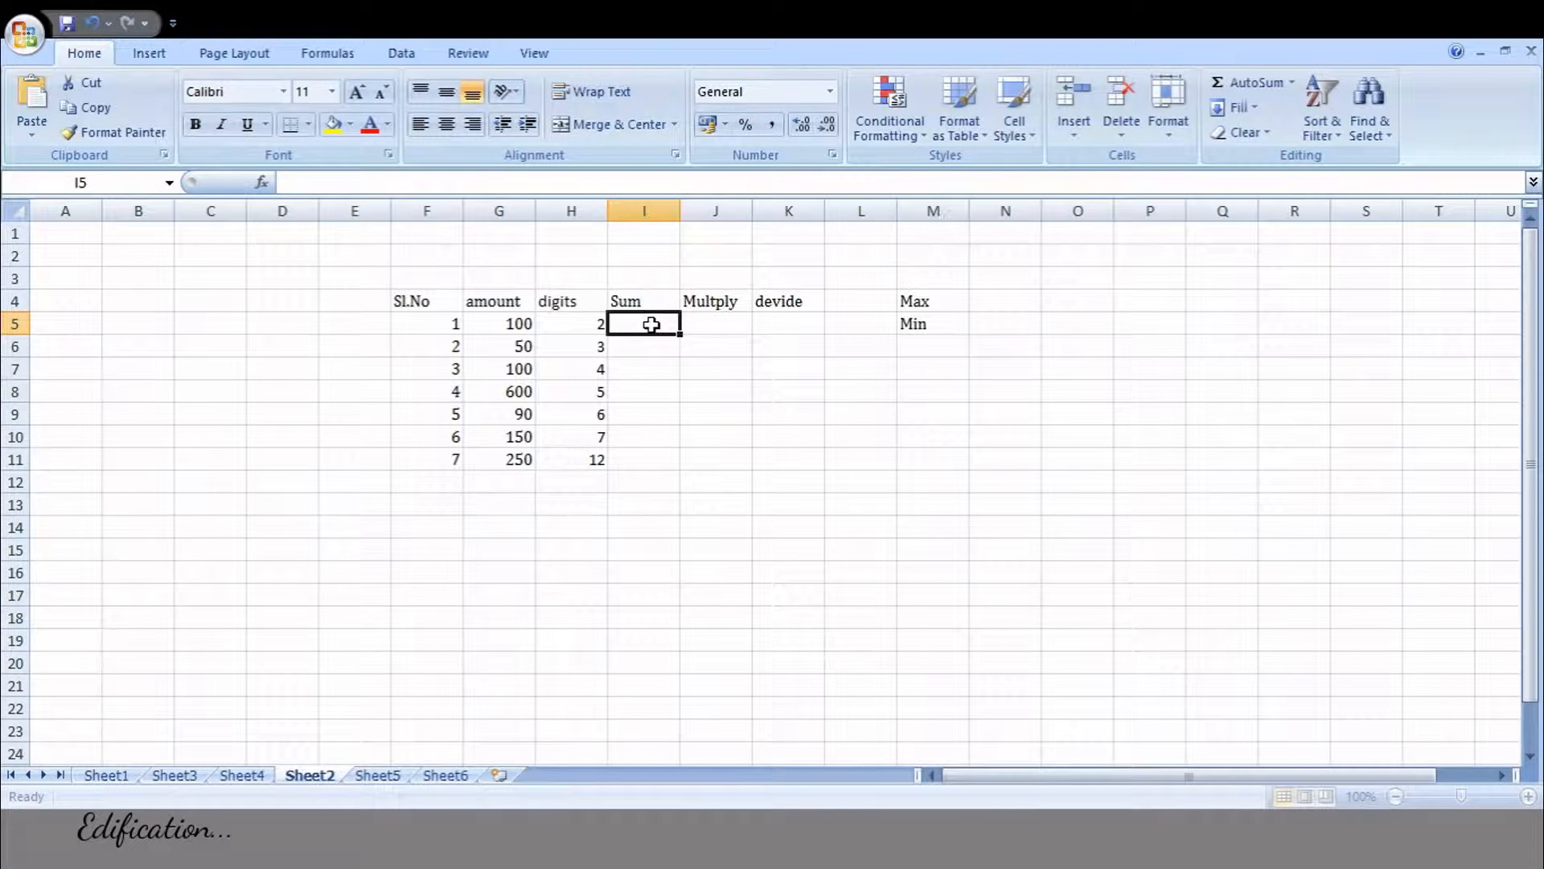
text(=)
key(Left)
key(Left)
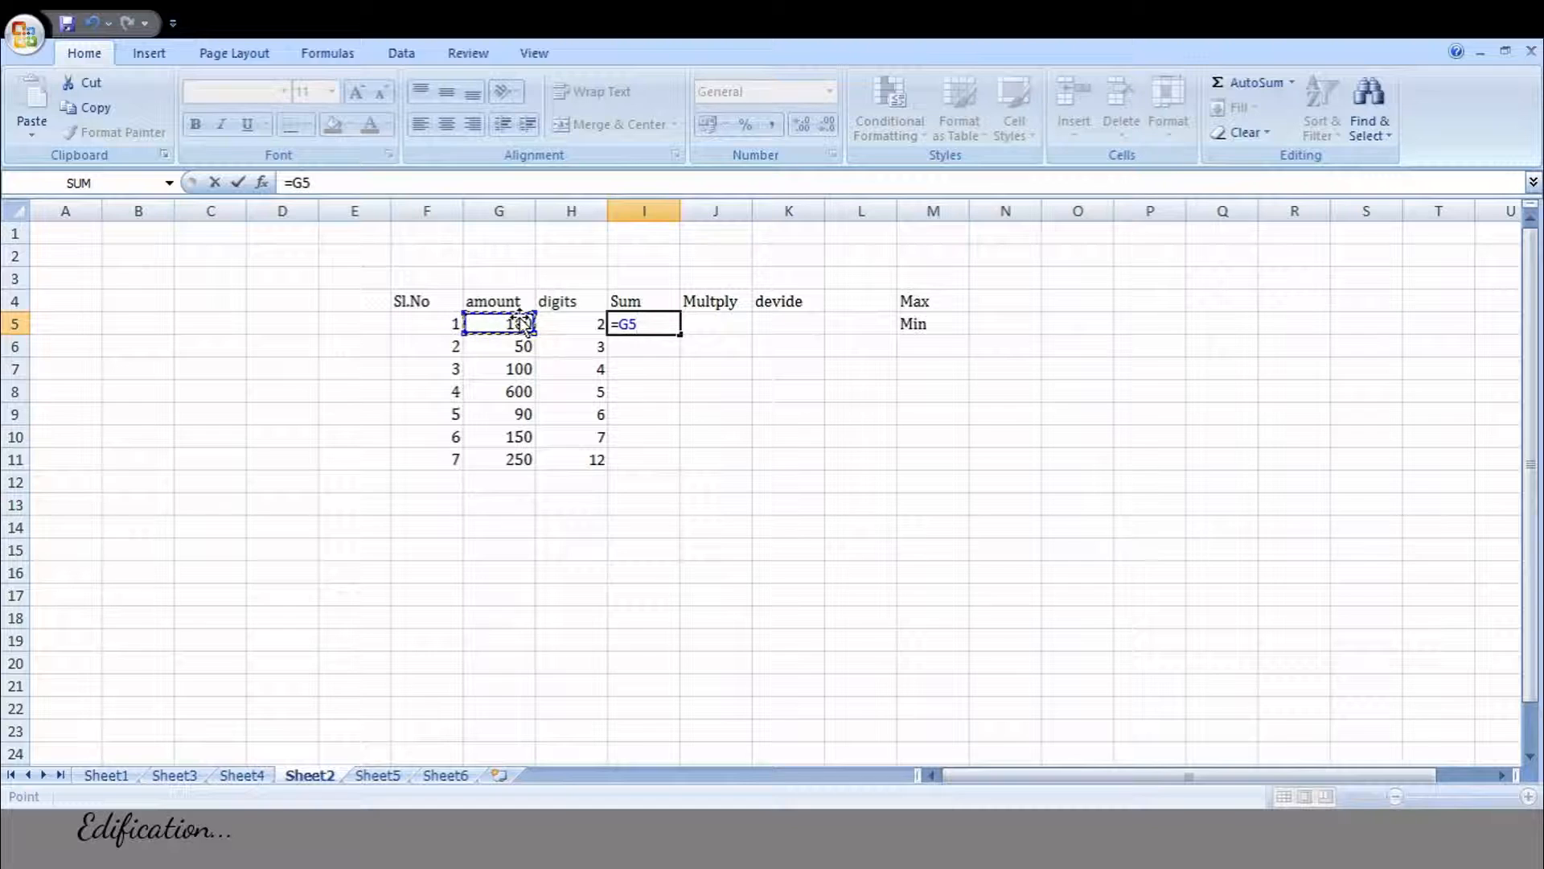
text(+)
click(557, 323)
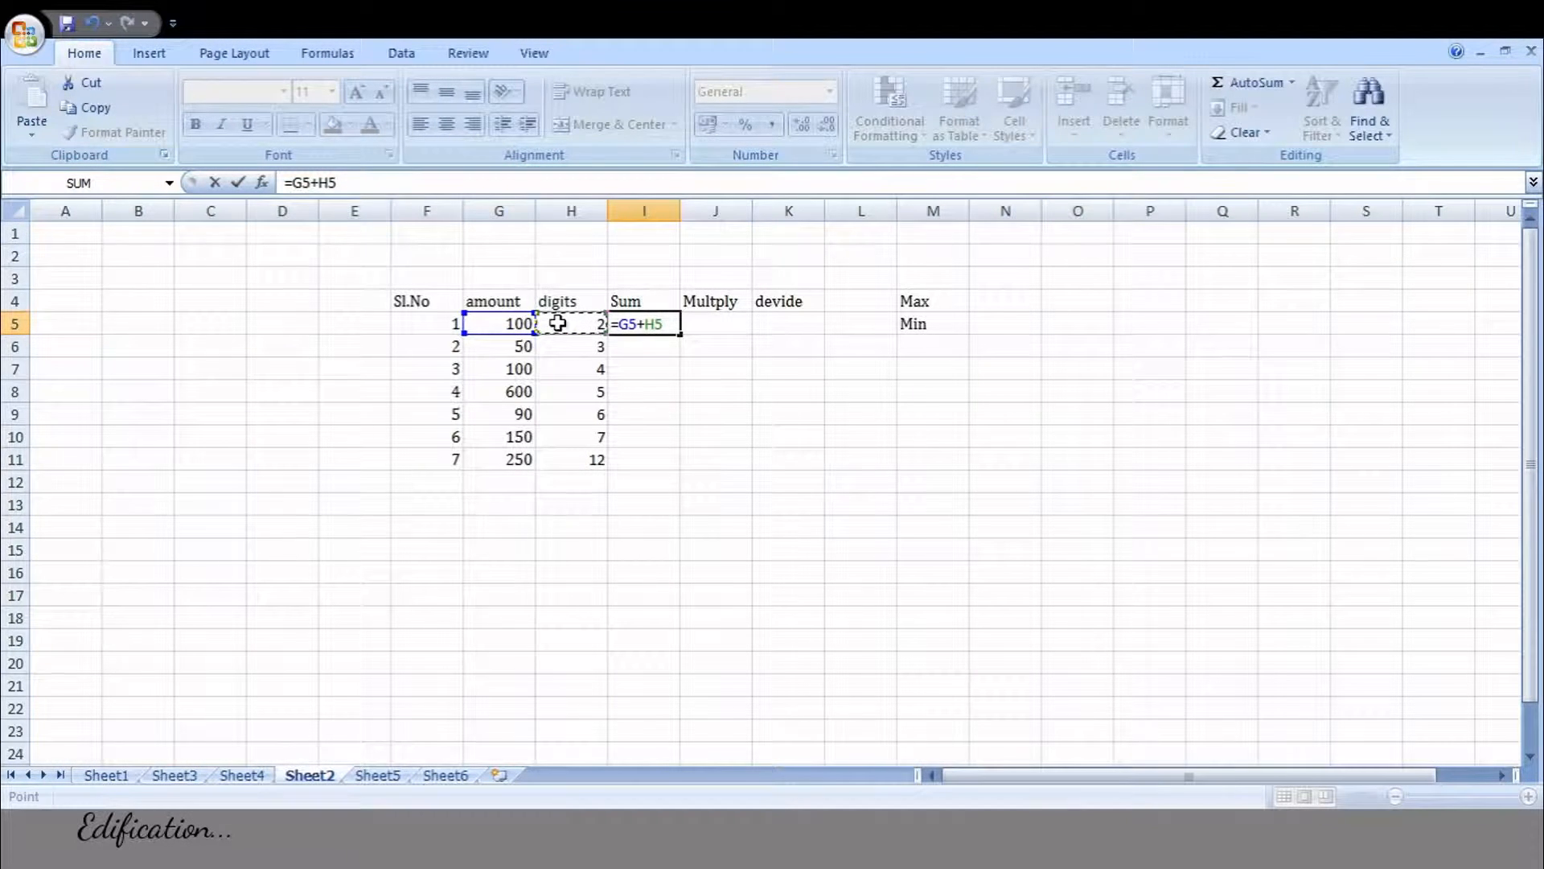
key(Return)
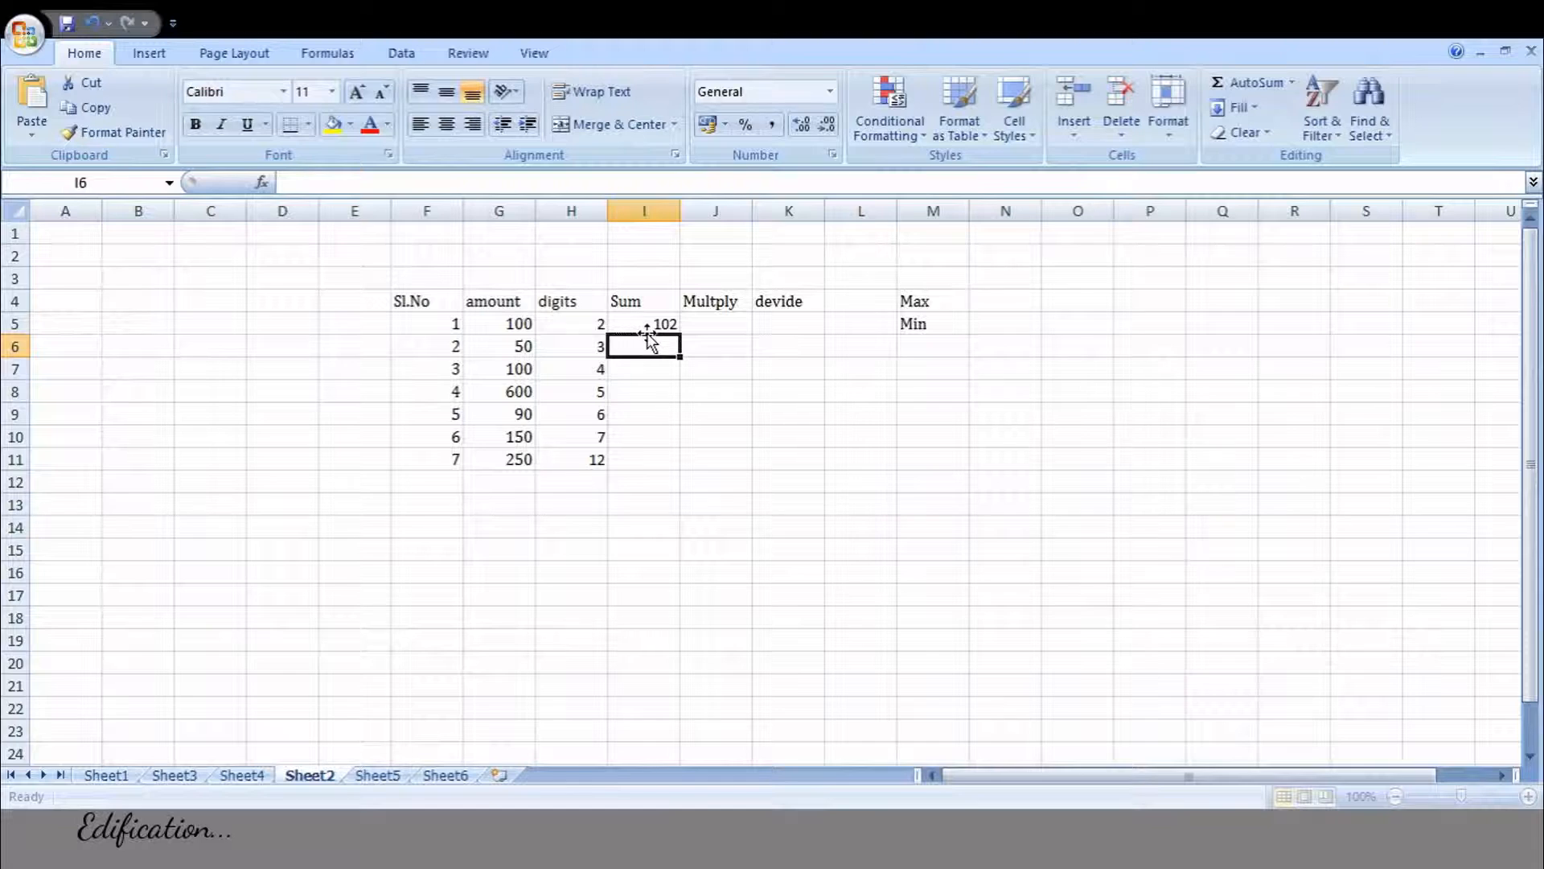
click(674, 323)
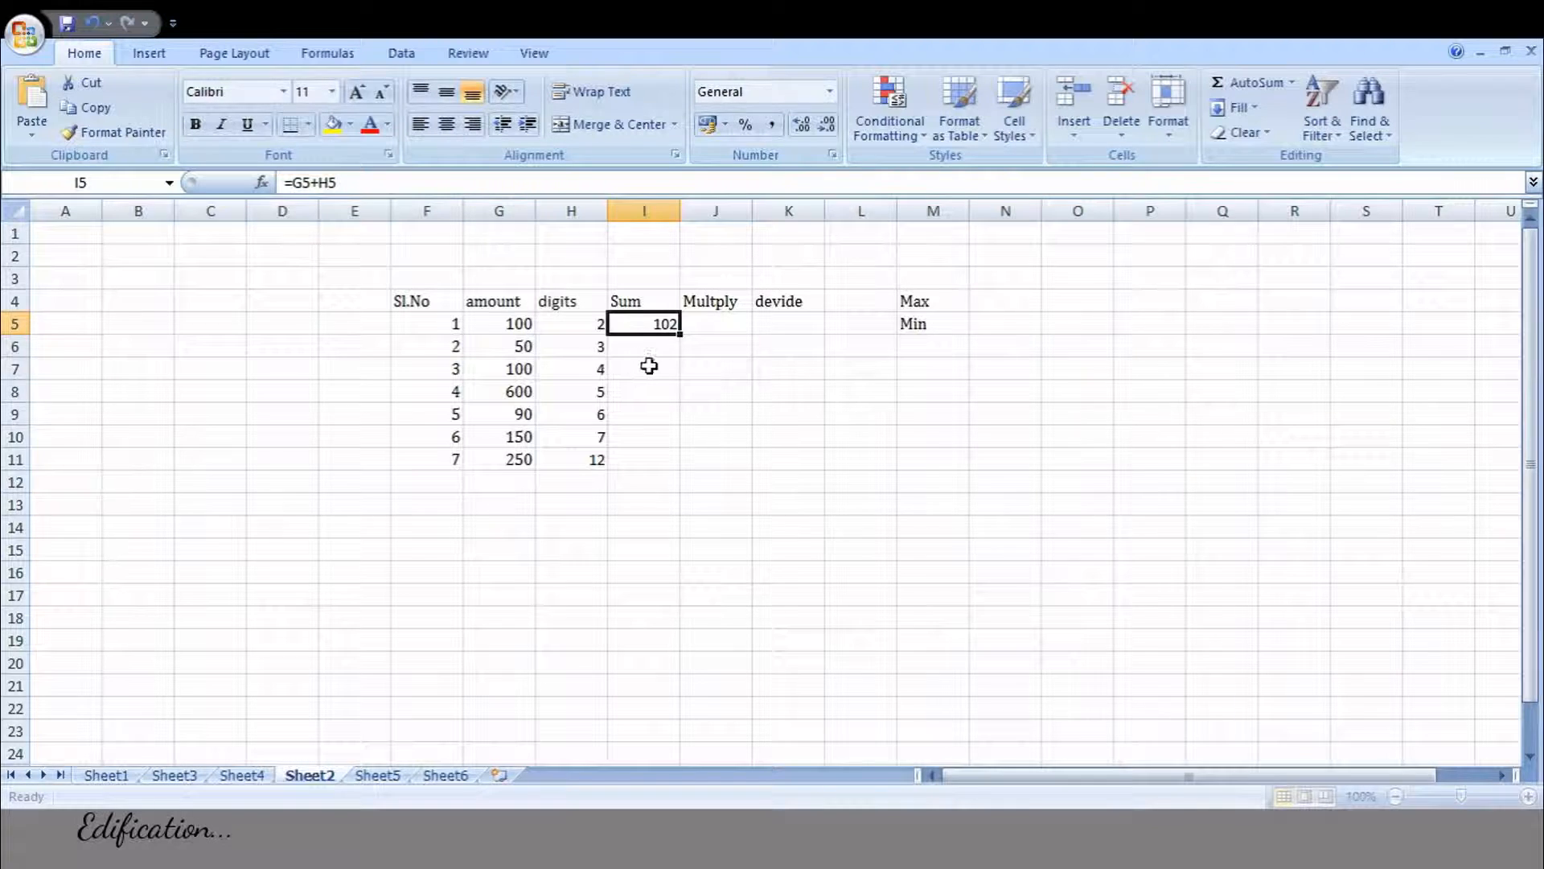
Enter the formula =G5*H5 in cell J5 of the Multply column and check the cells it multiplies.
click(725, 321)
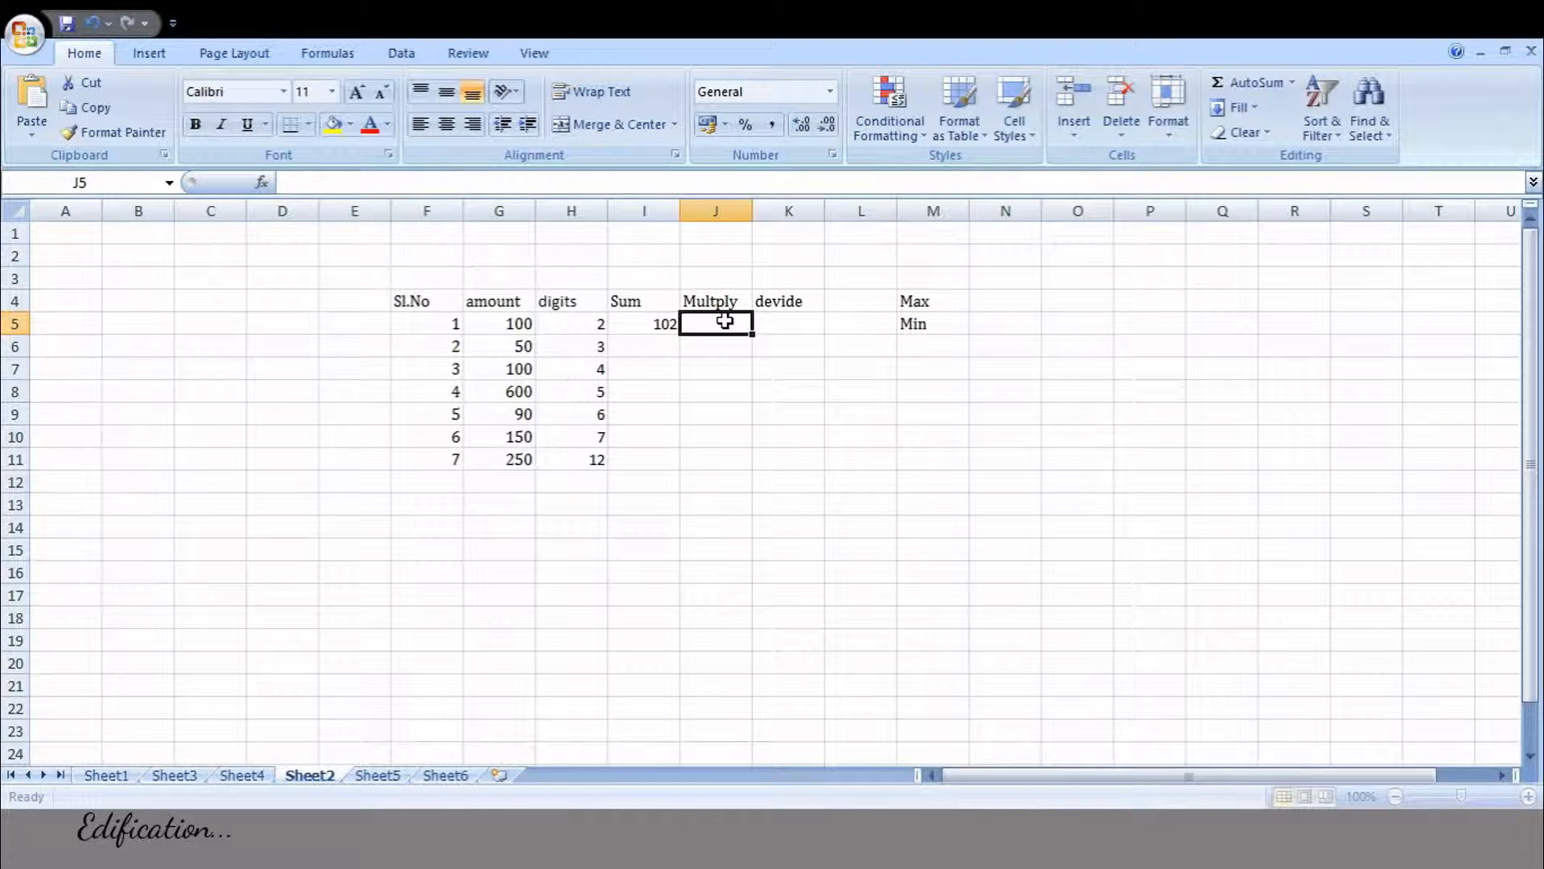
text(=)
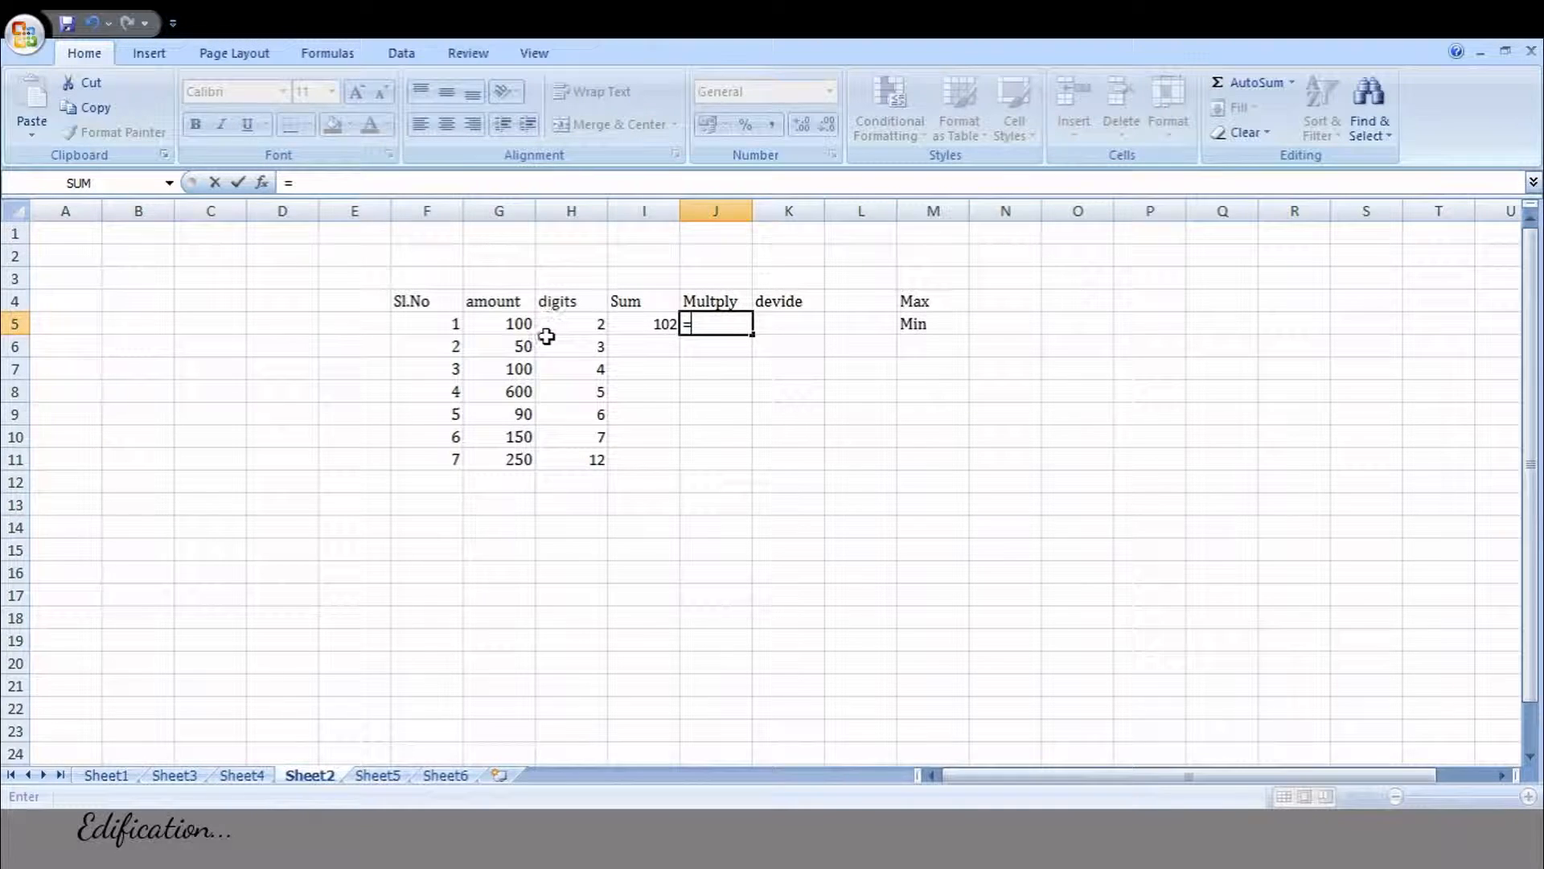
click(515, 322)
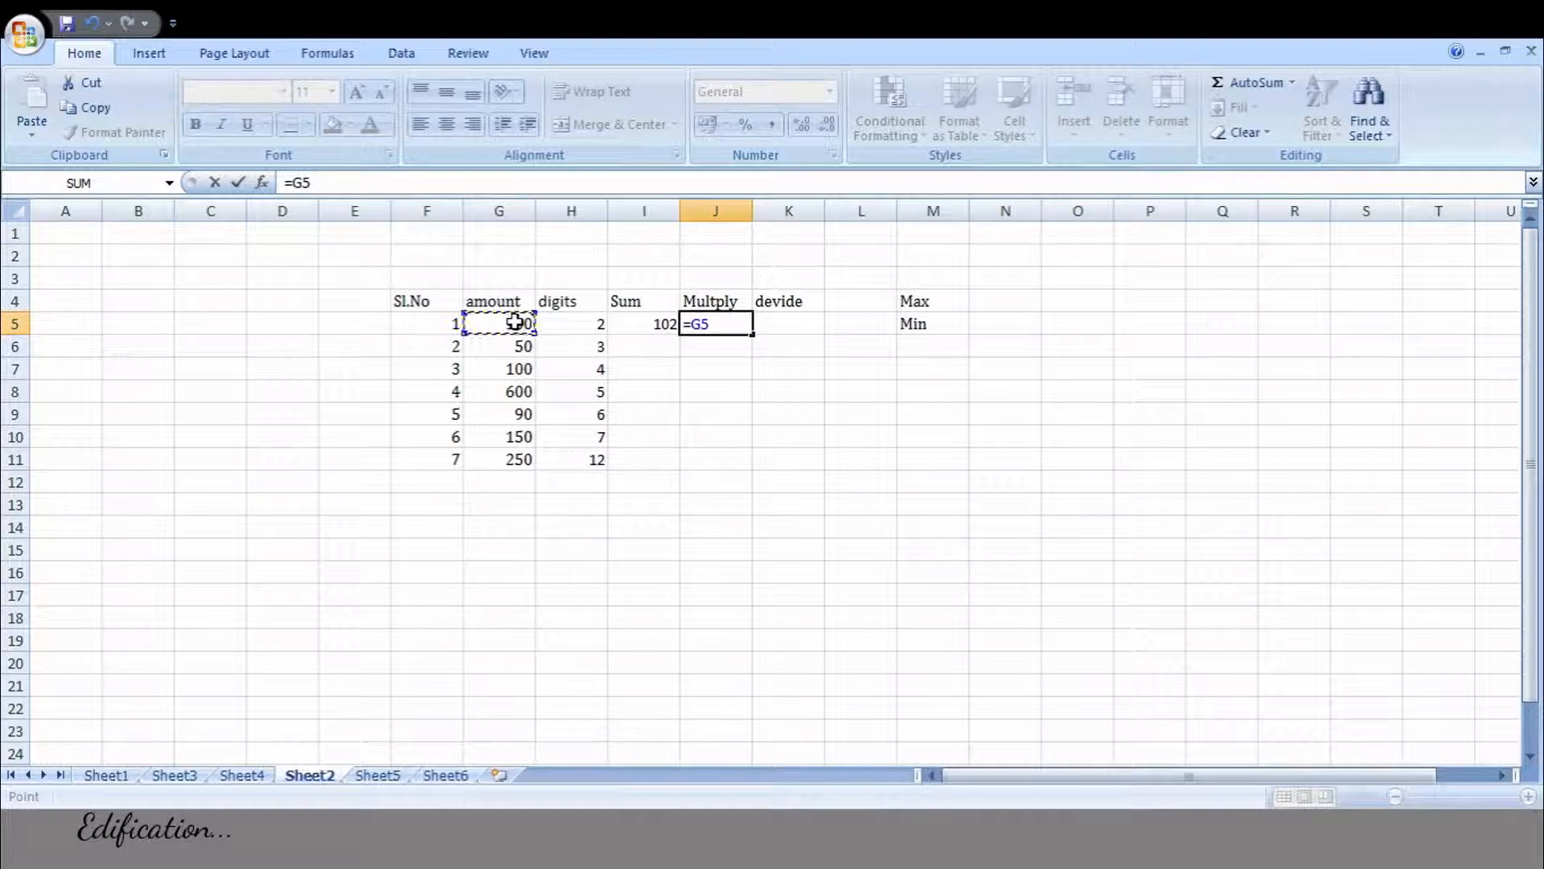
text(*)
click(588, 323)
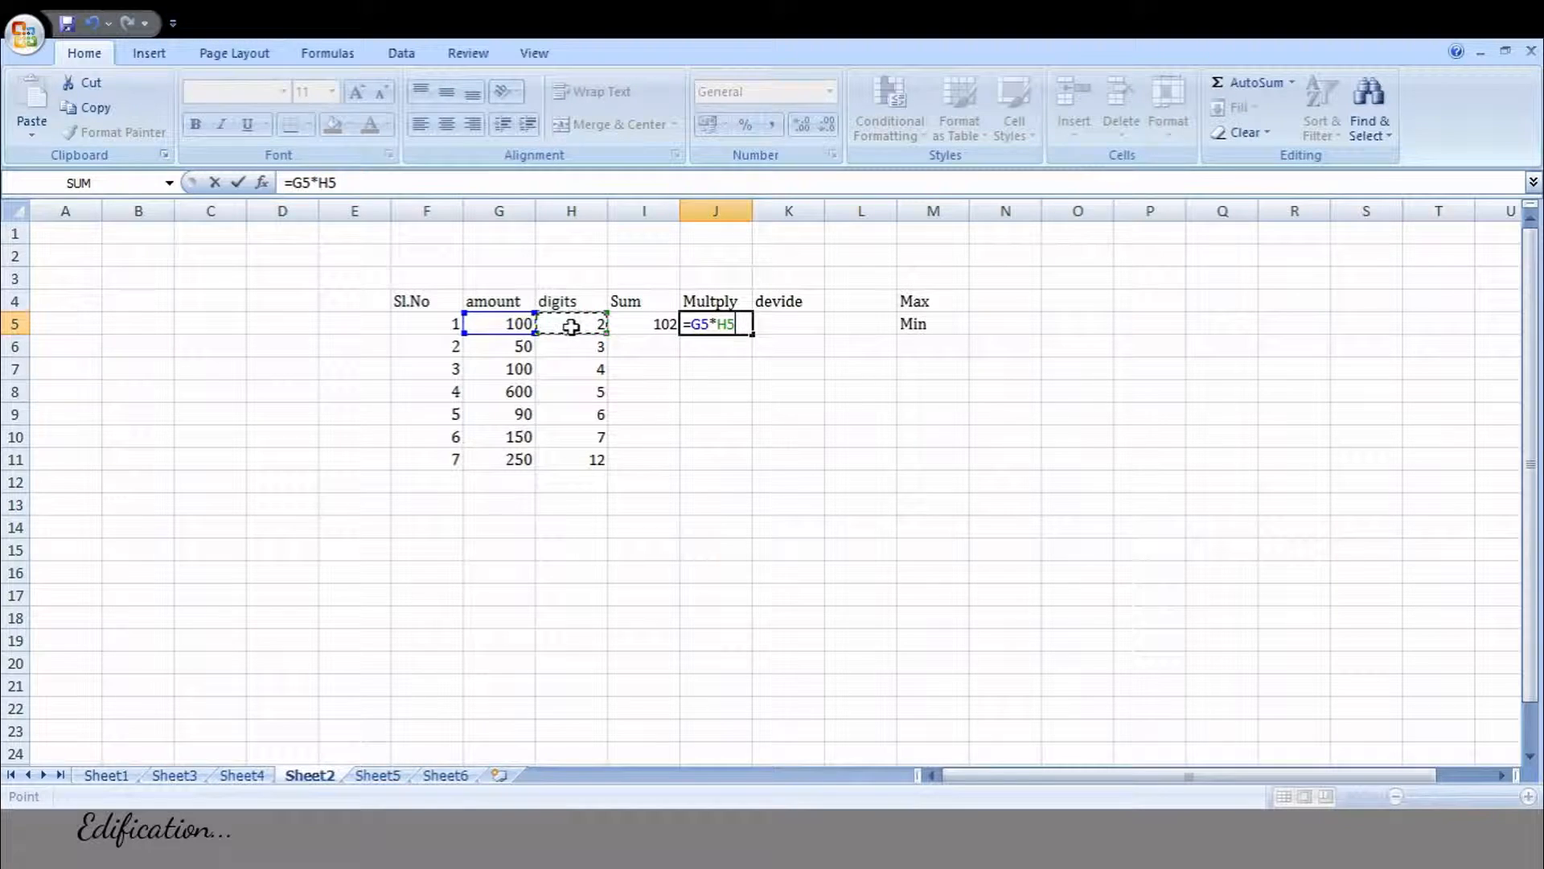
key(Return)
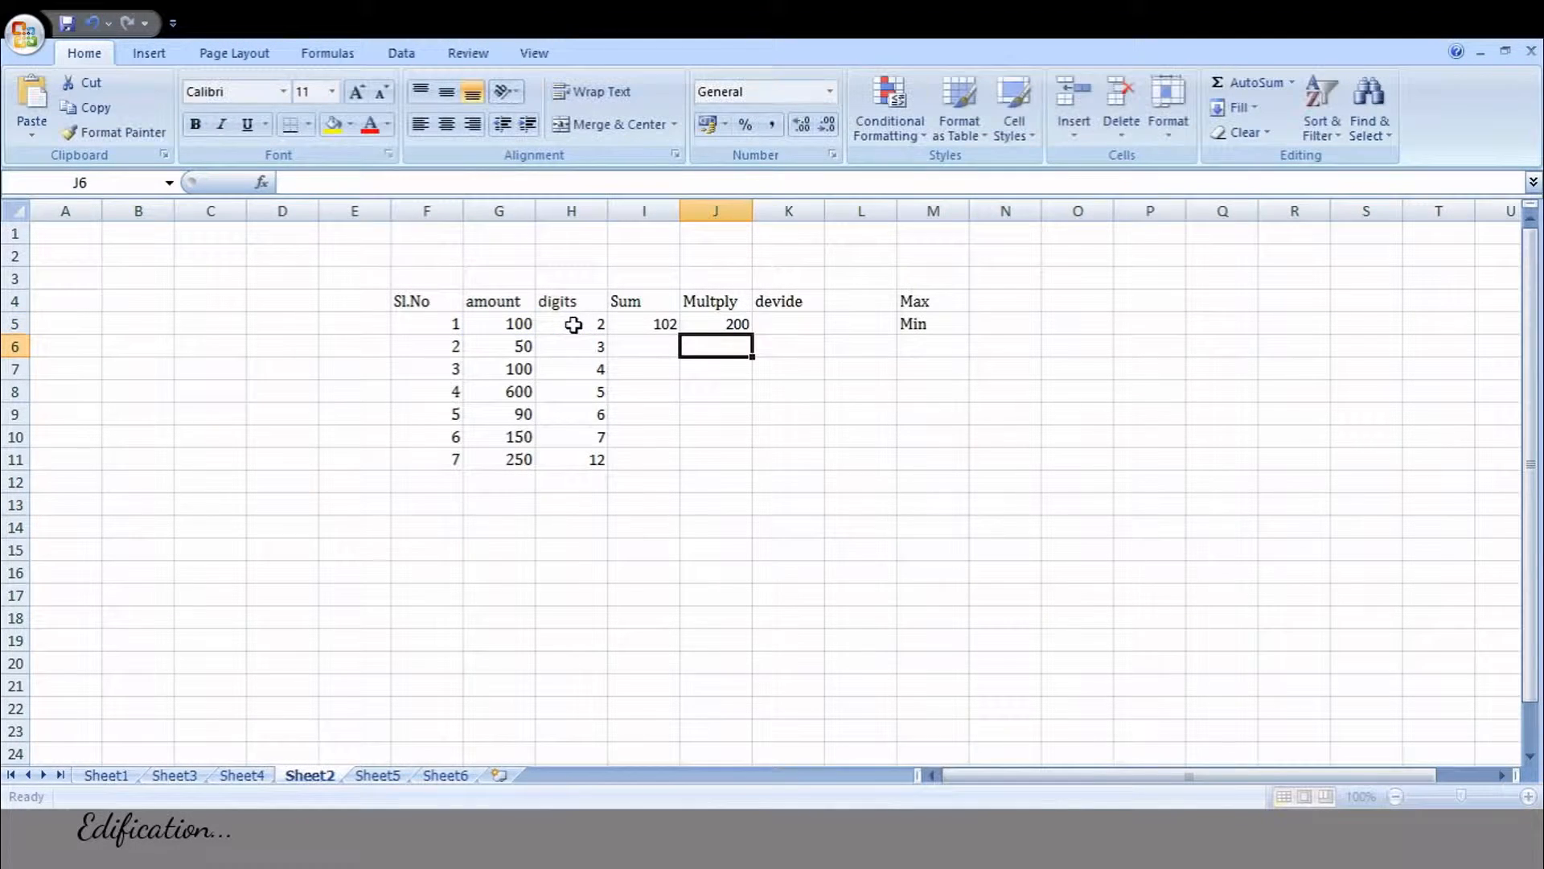
click(739, 323)
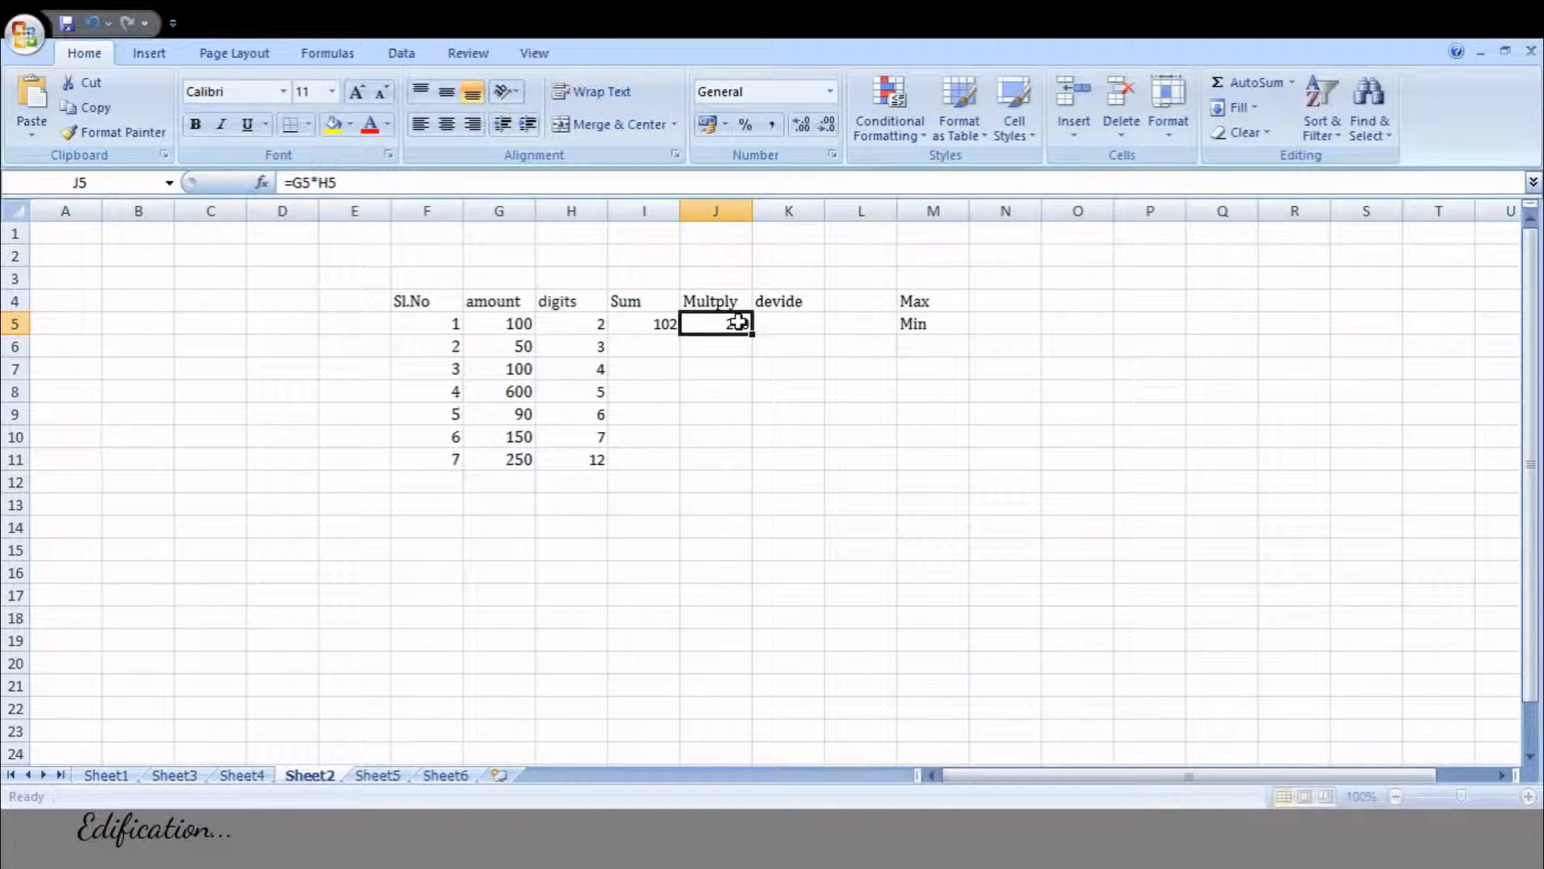
click(505, 320)
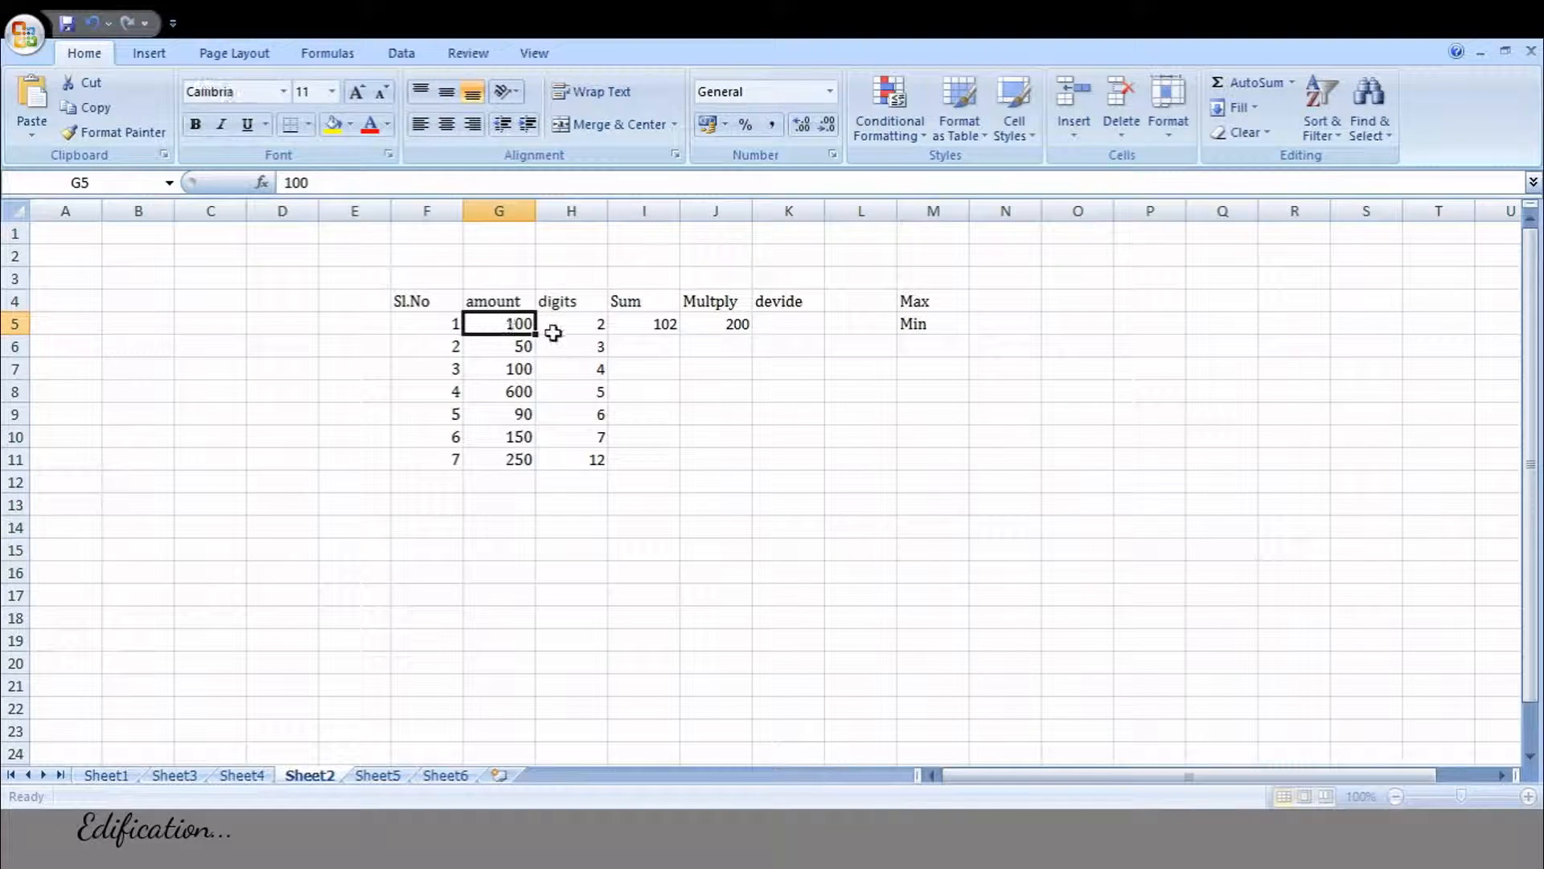
click(599, 324)
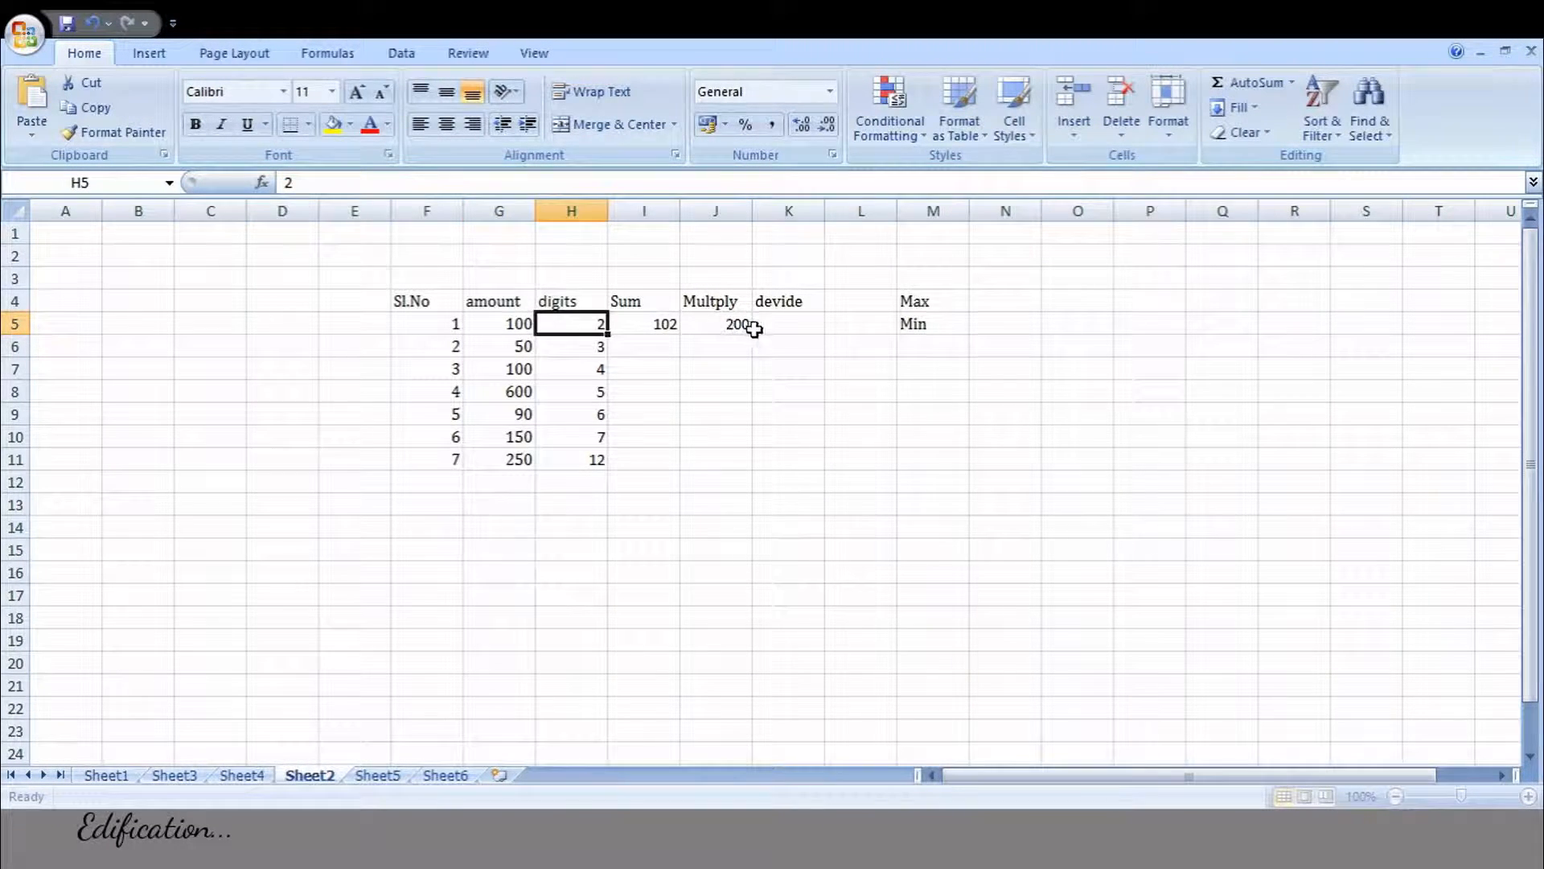
Enter the formula =G5/H5 in cell K5 of the devide column to divide the first row's amount by its digits.
click(789, 327)
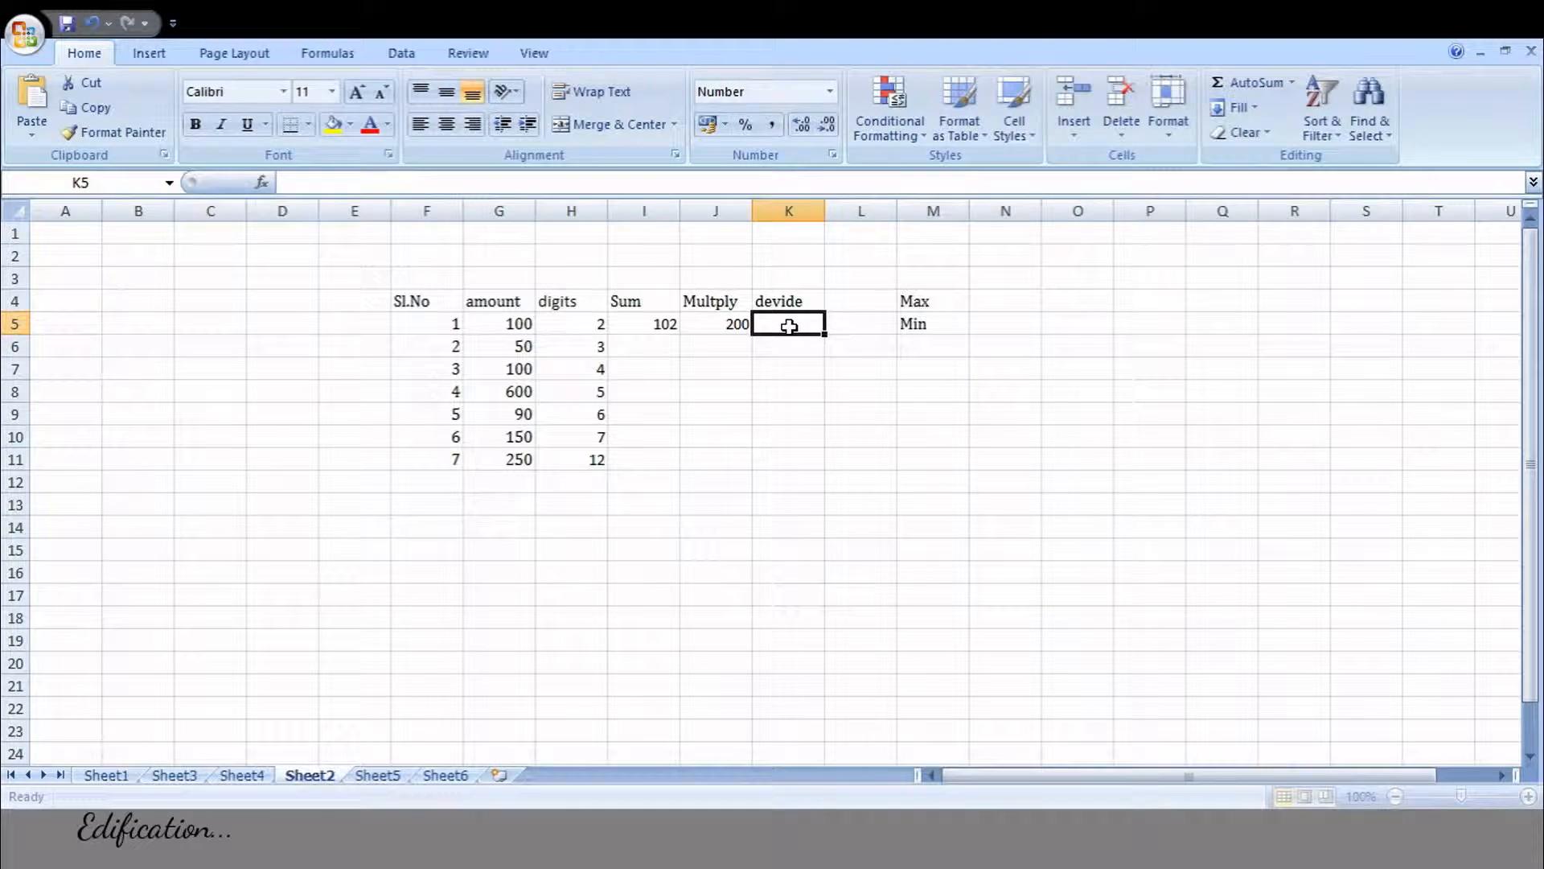
text(=)
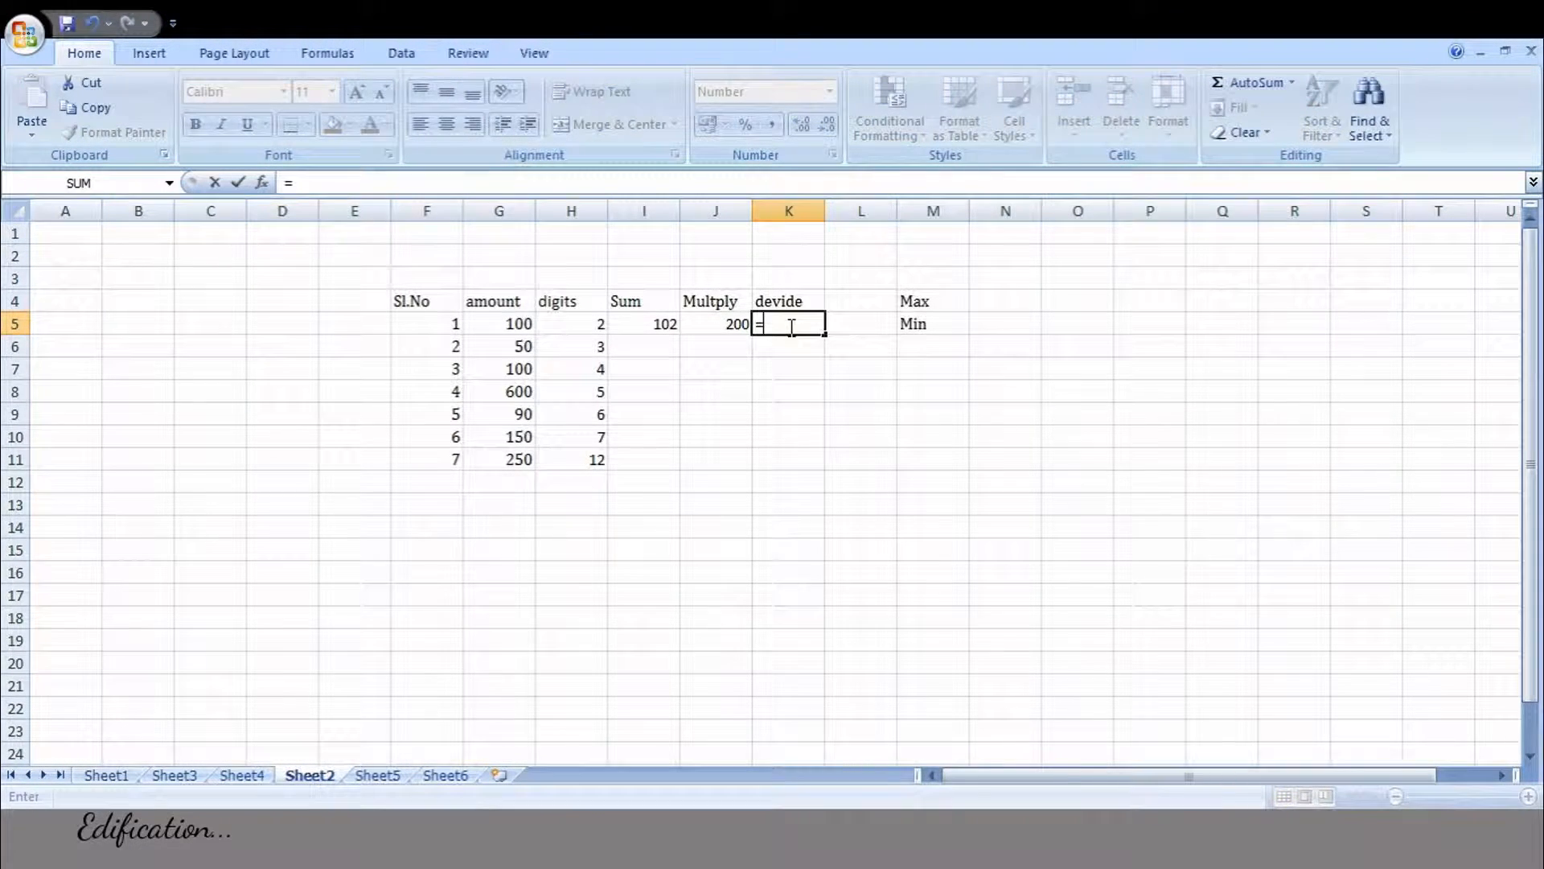
click(522, 322)
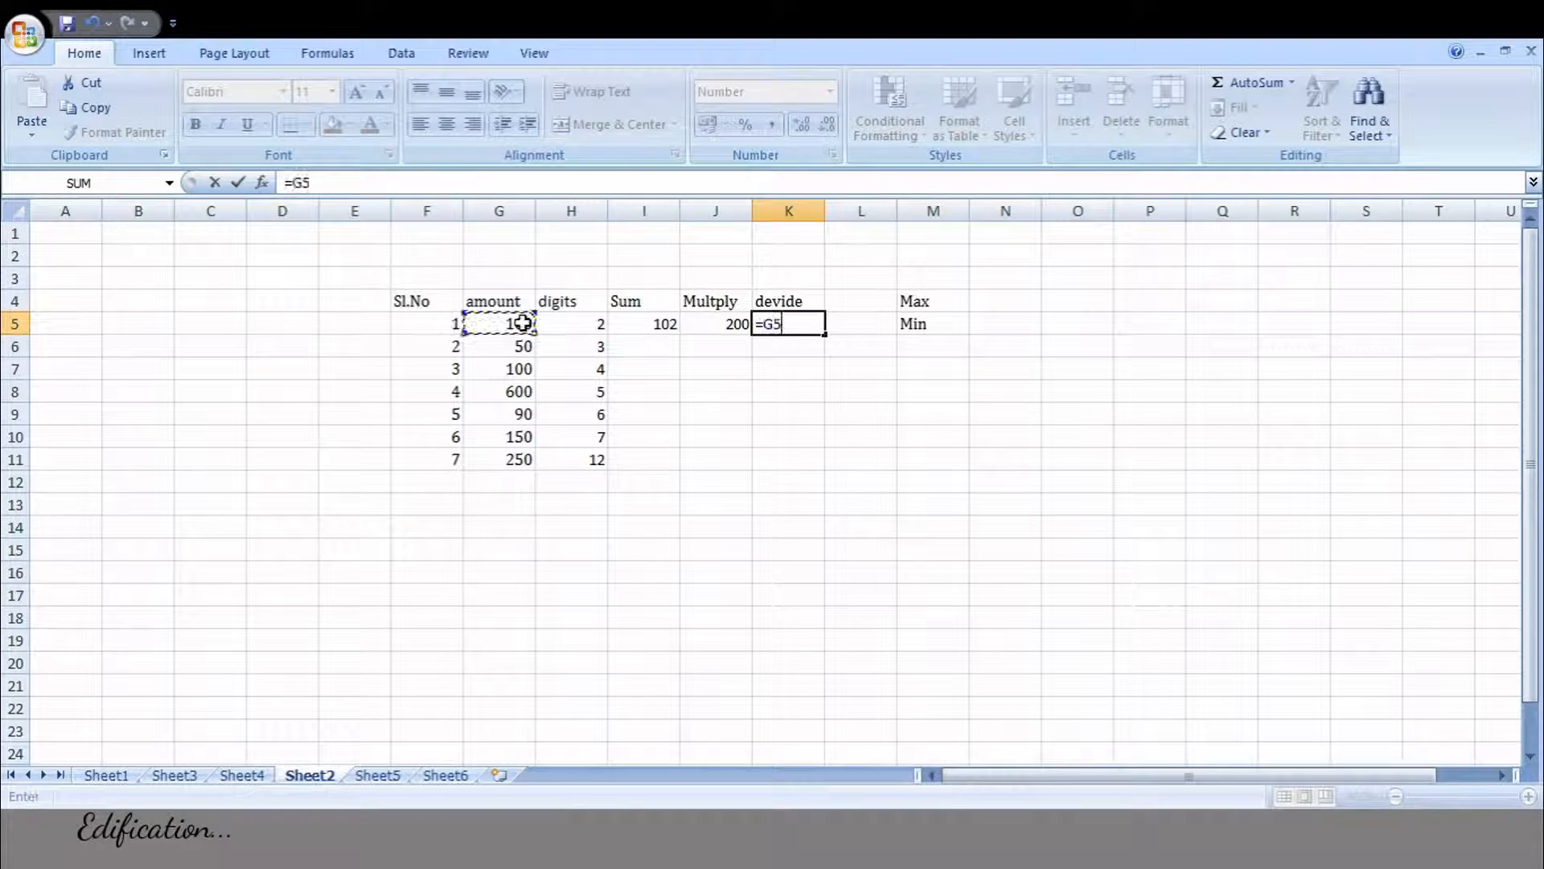
text(/)
click(591, 322)
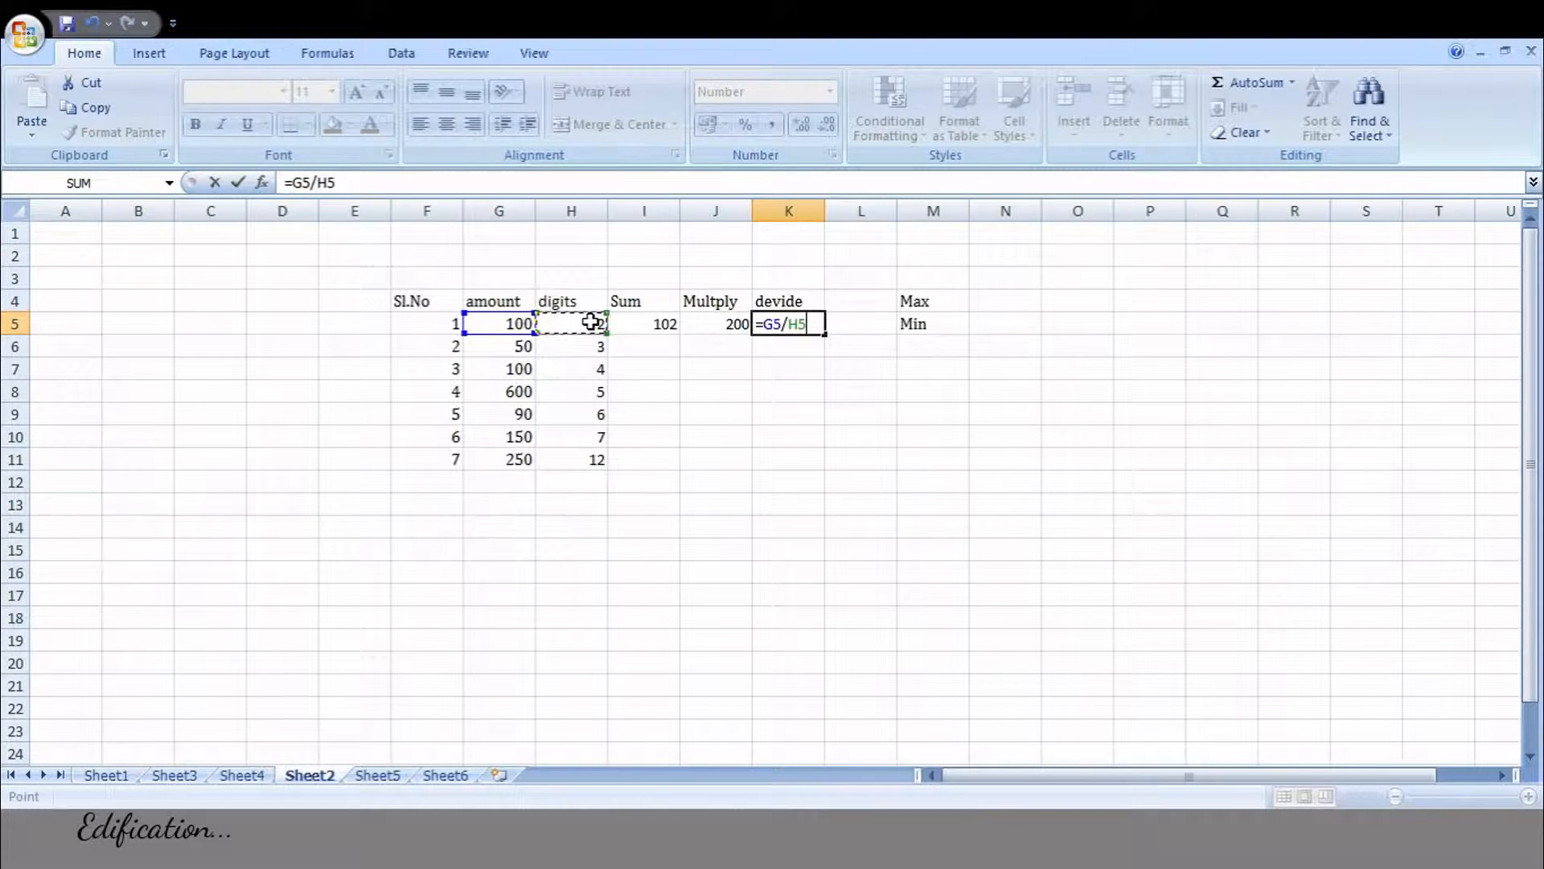
key(Return)
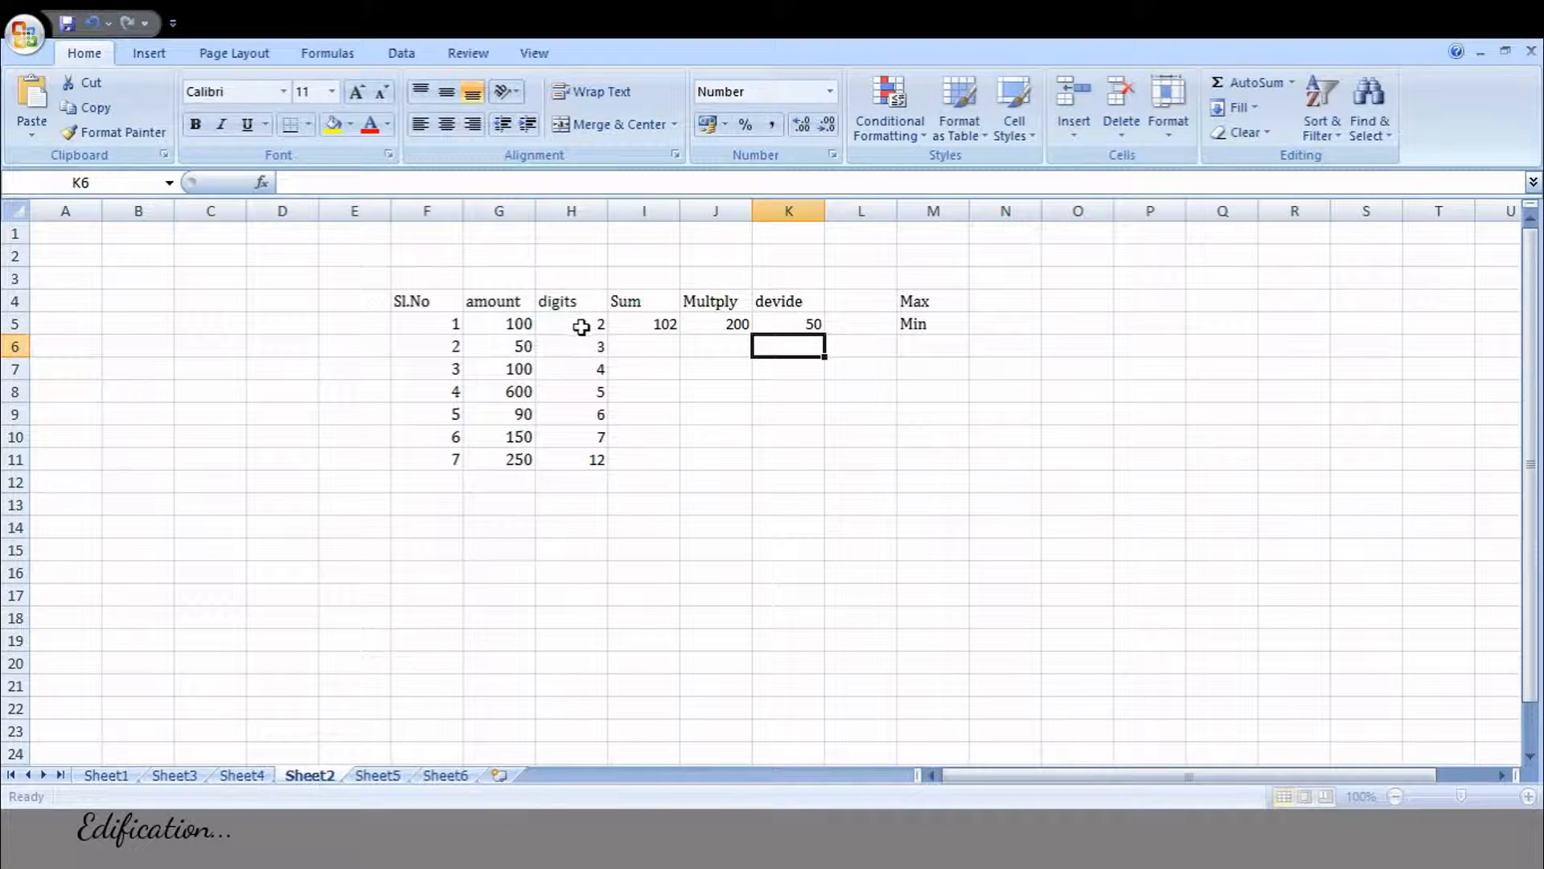
click(802, 320)
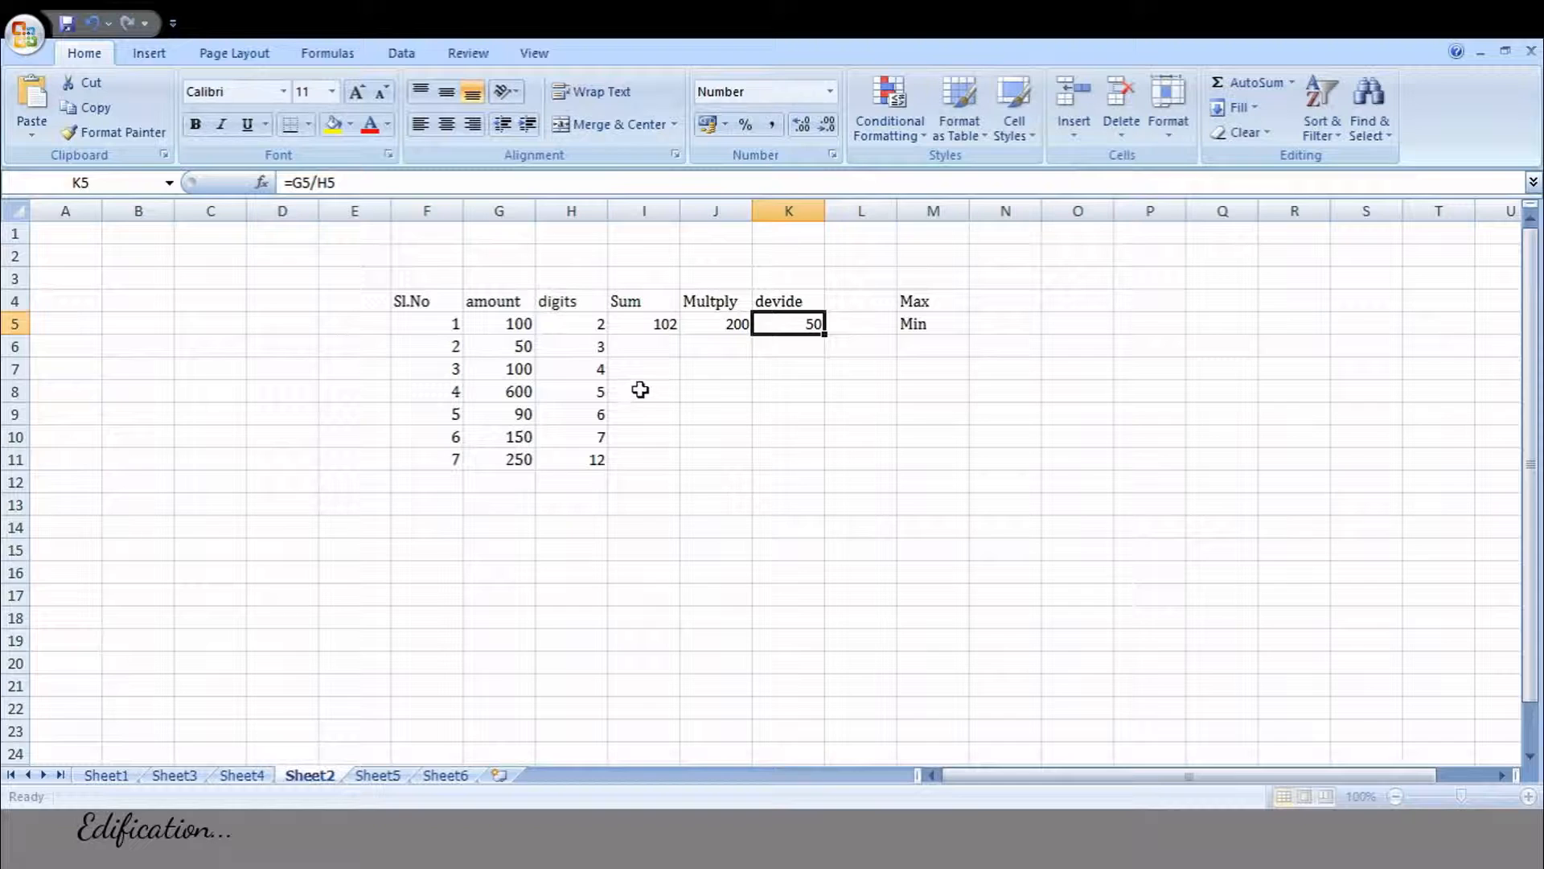
Fill the Sum, Multply and devide formulas in I5:K5 down through row 11.
click(654, 325)
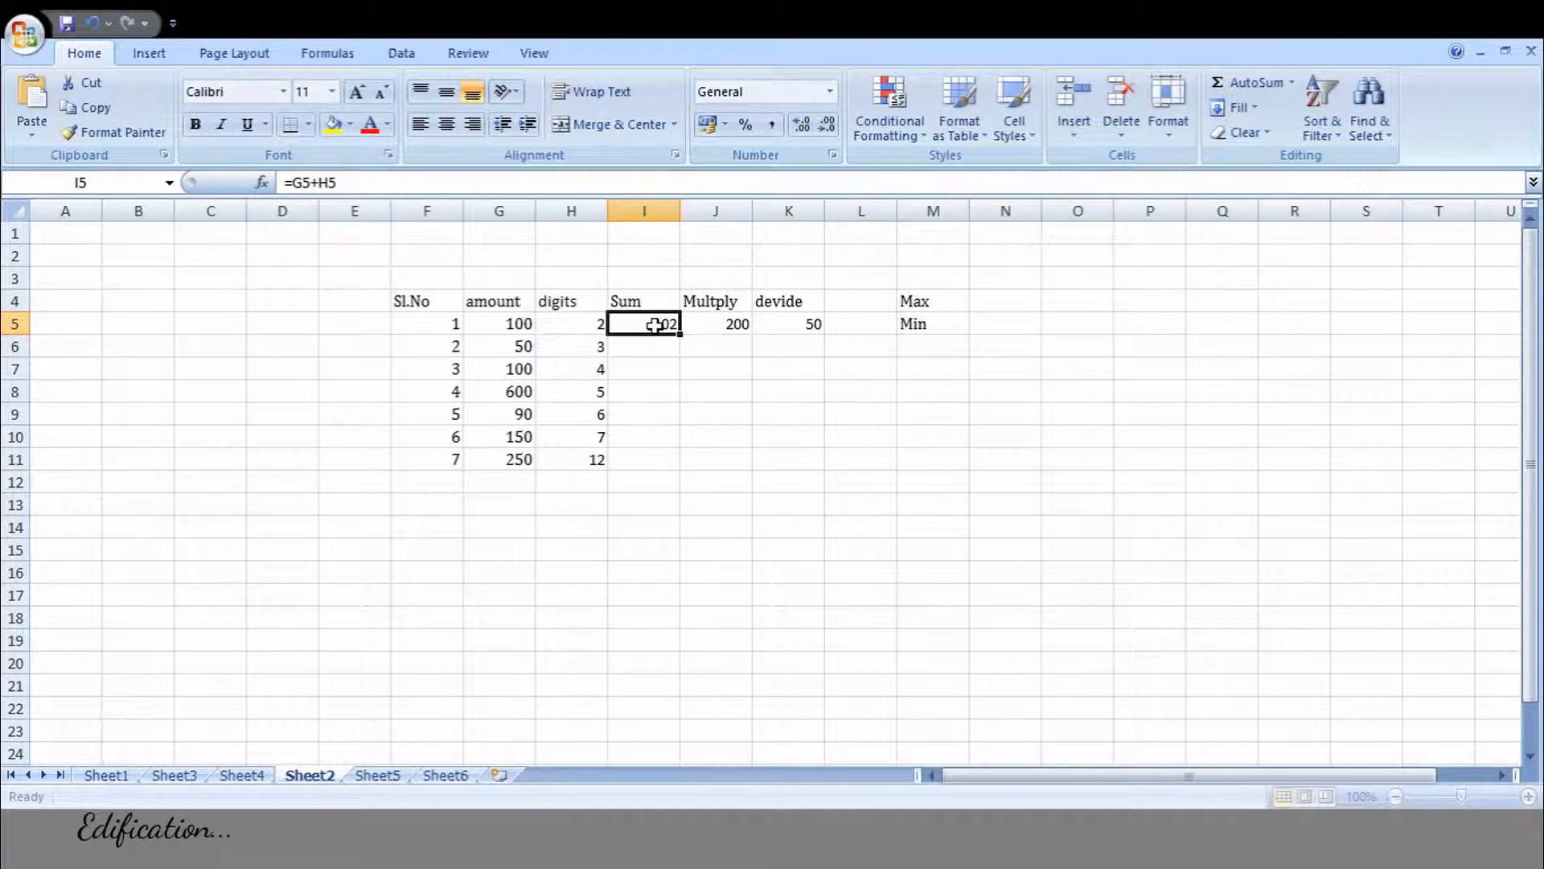
key(shift+Right)
key(shift+Right)
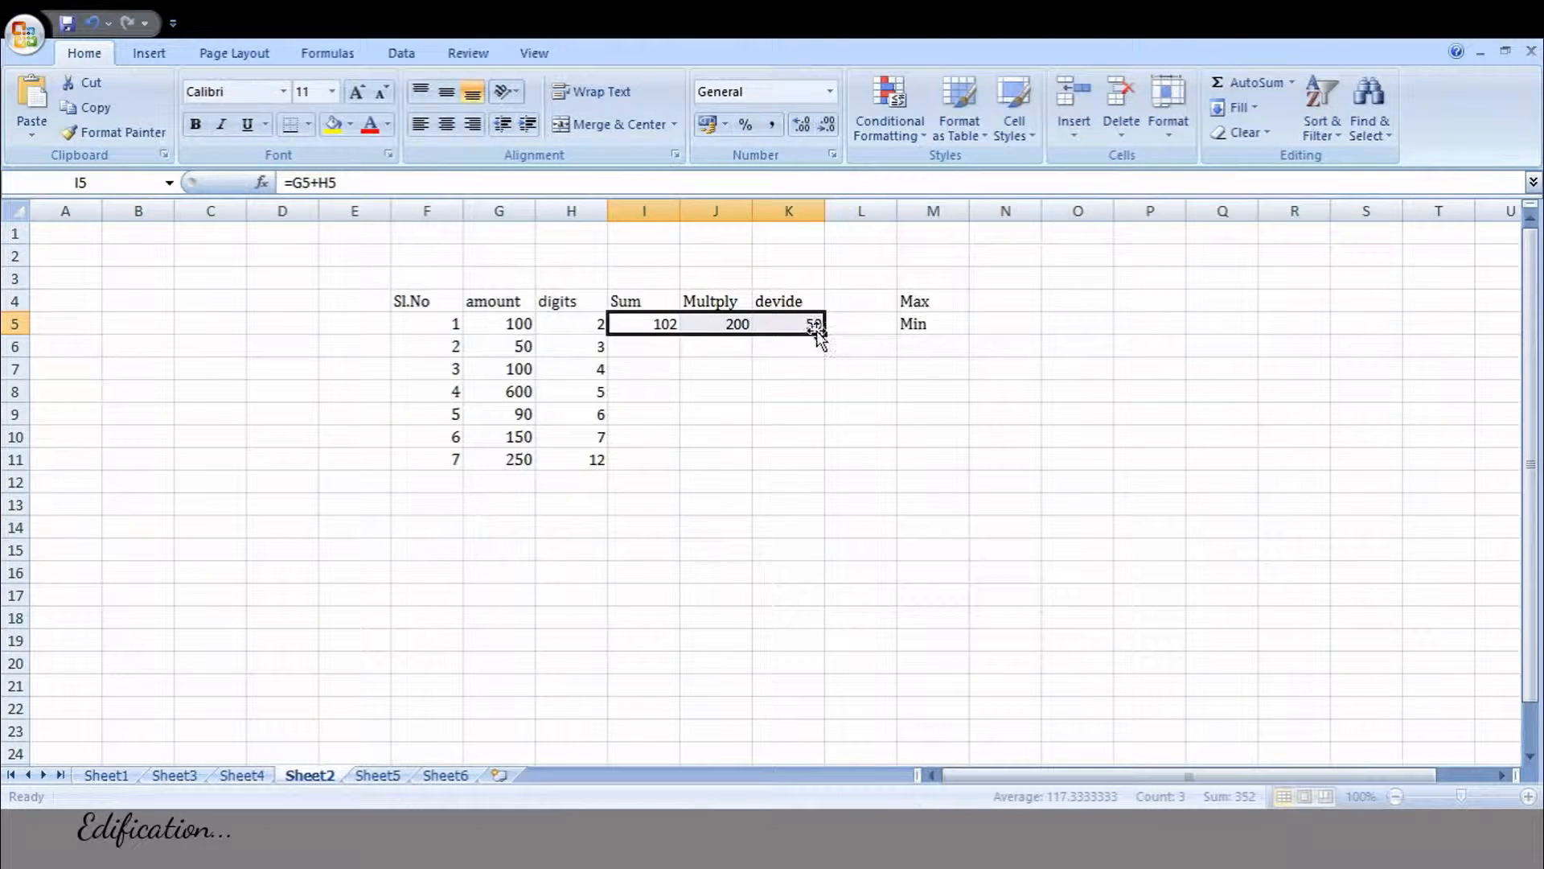
drag(824, 334, 831, 463)
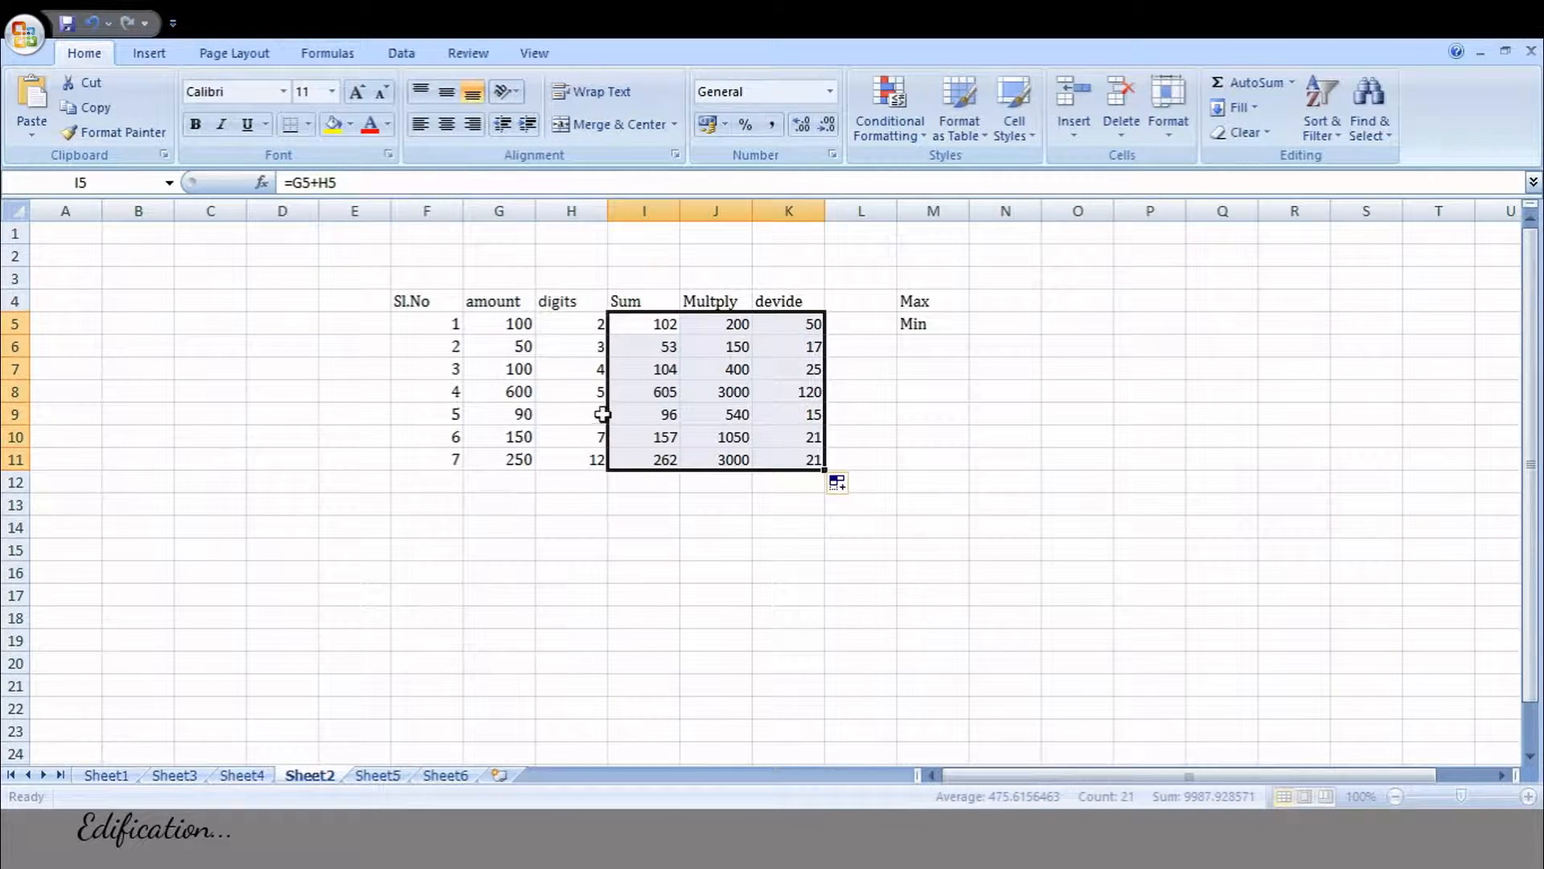
Examine the filled Sum, Multply and devide formulas in row 9 against that row's amount and digits.
click(672, 413)
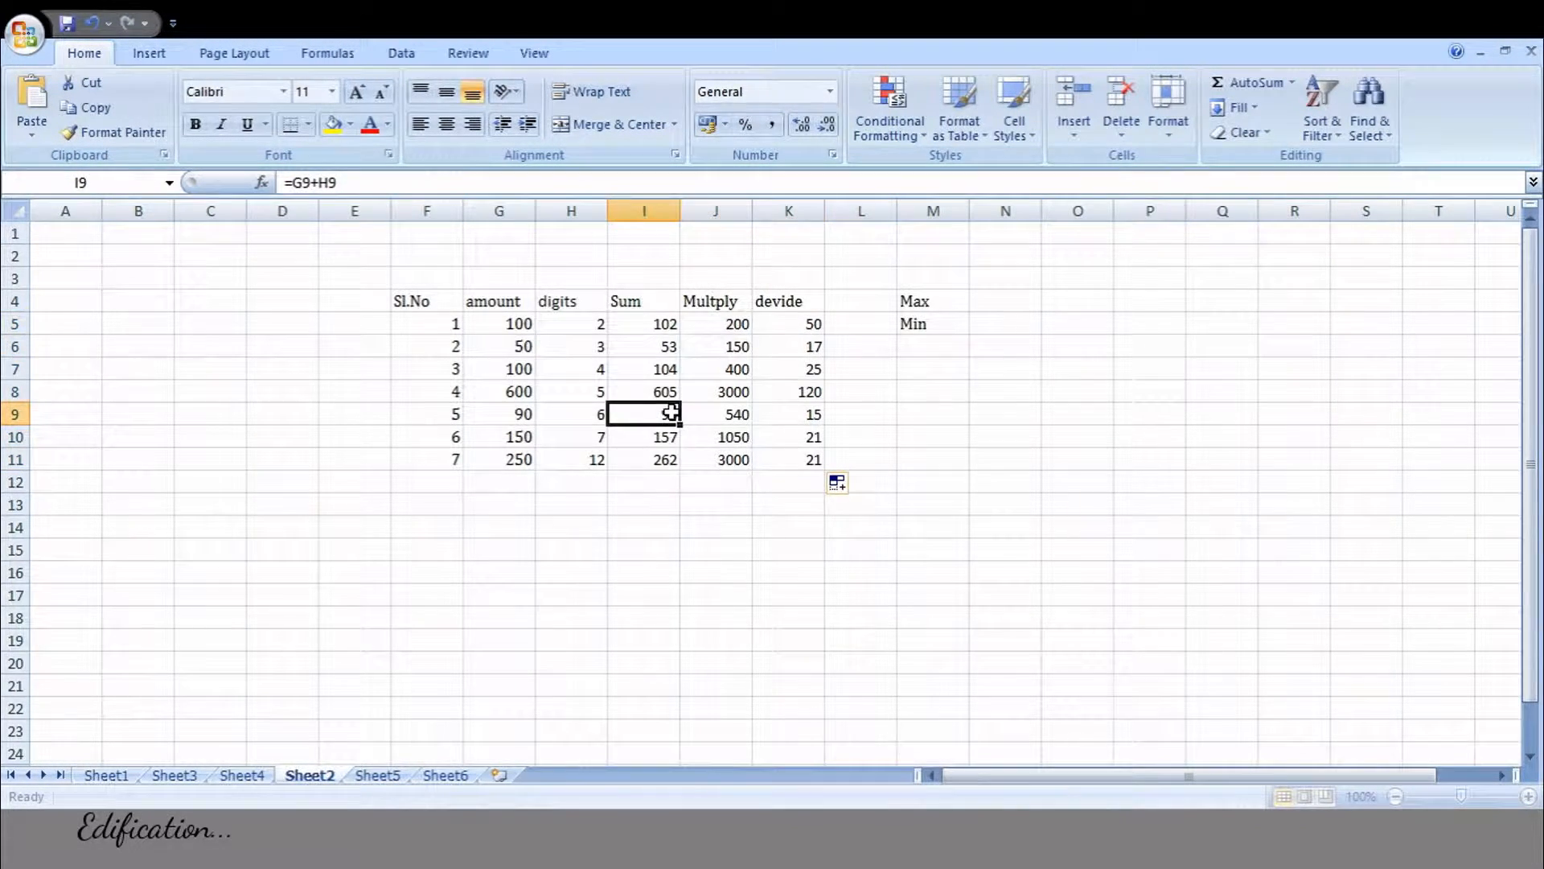
click(524, 418)
click(580, 413)
click(645, 411)
click(533, 415)
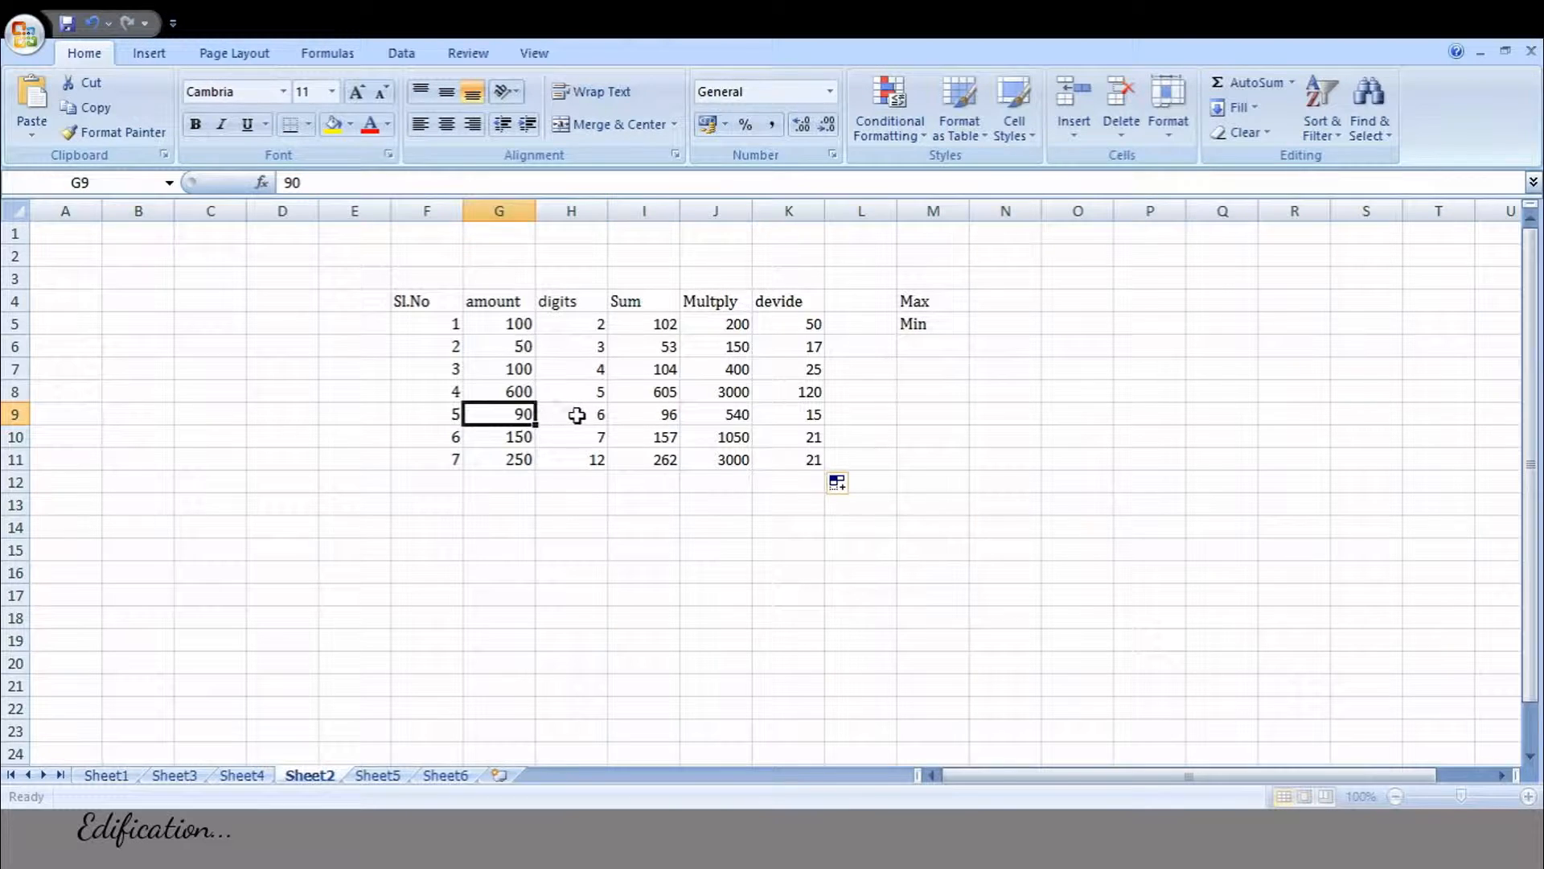
click(582, 413)
click(709, 415)
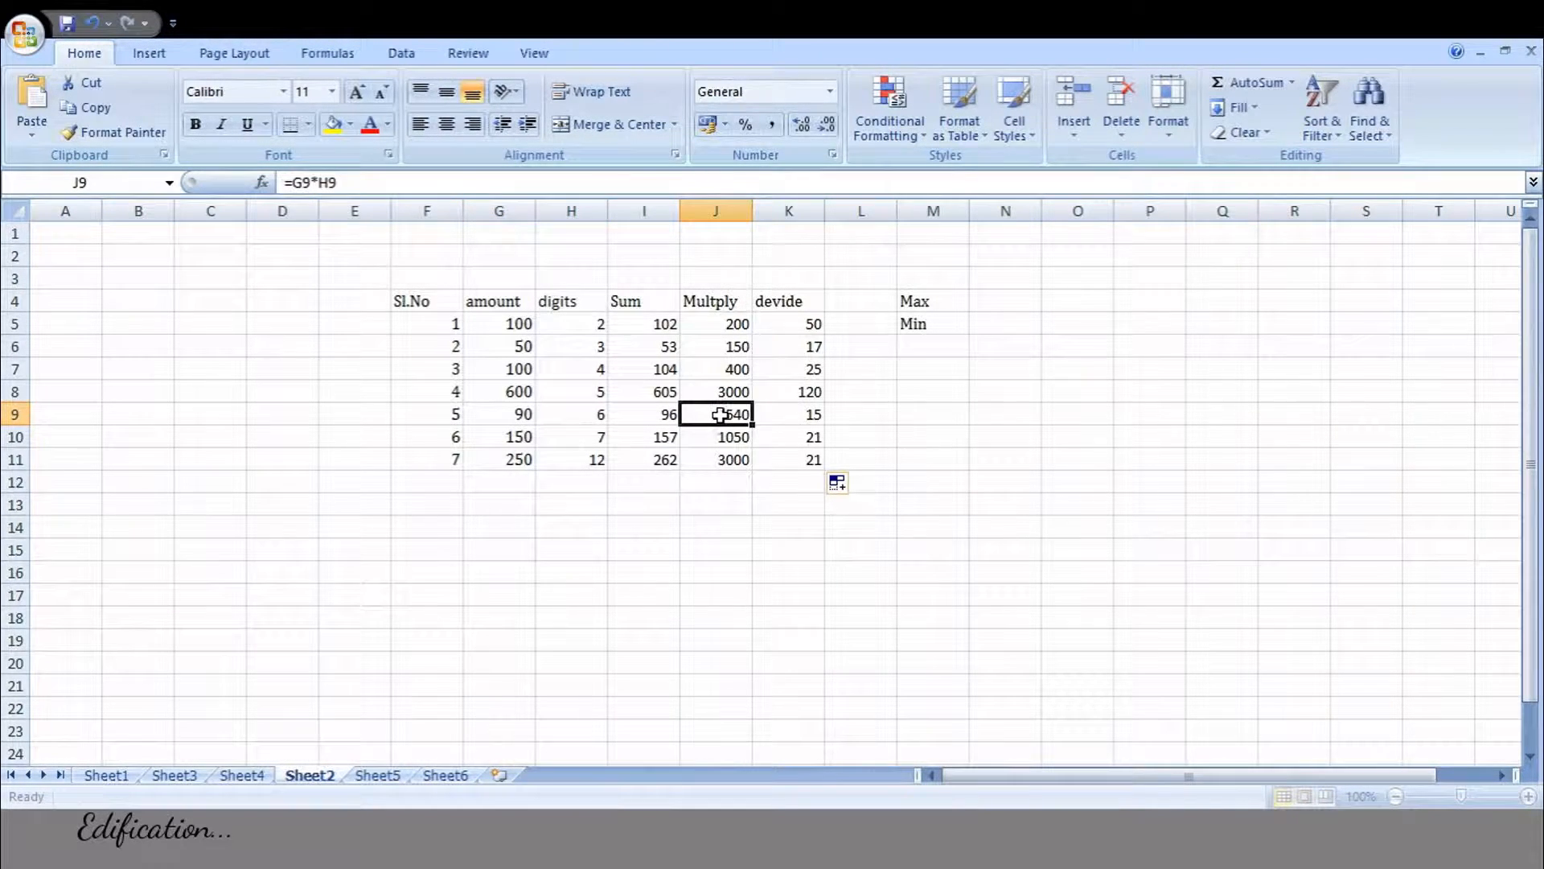
click(529, 412)
click(598, 416)
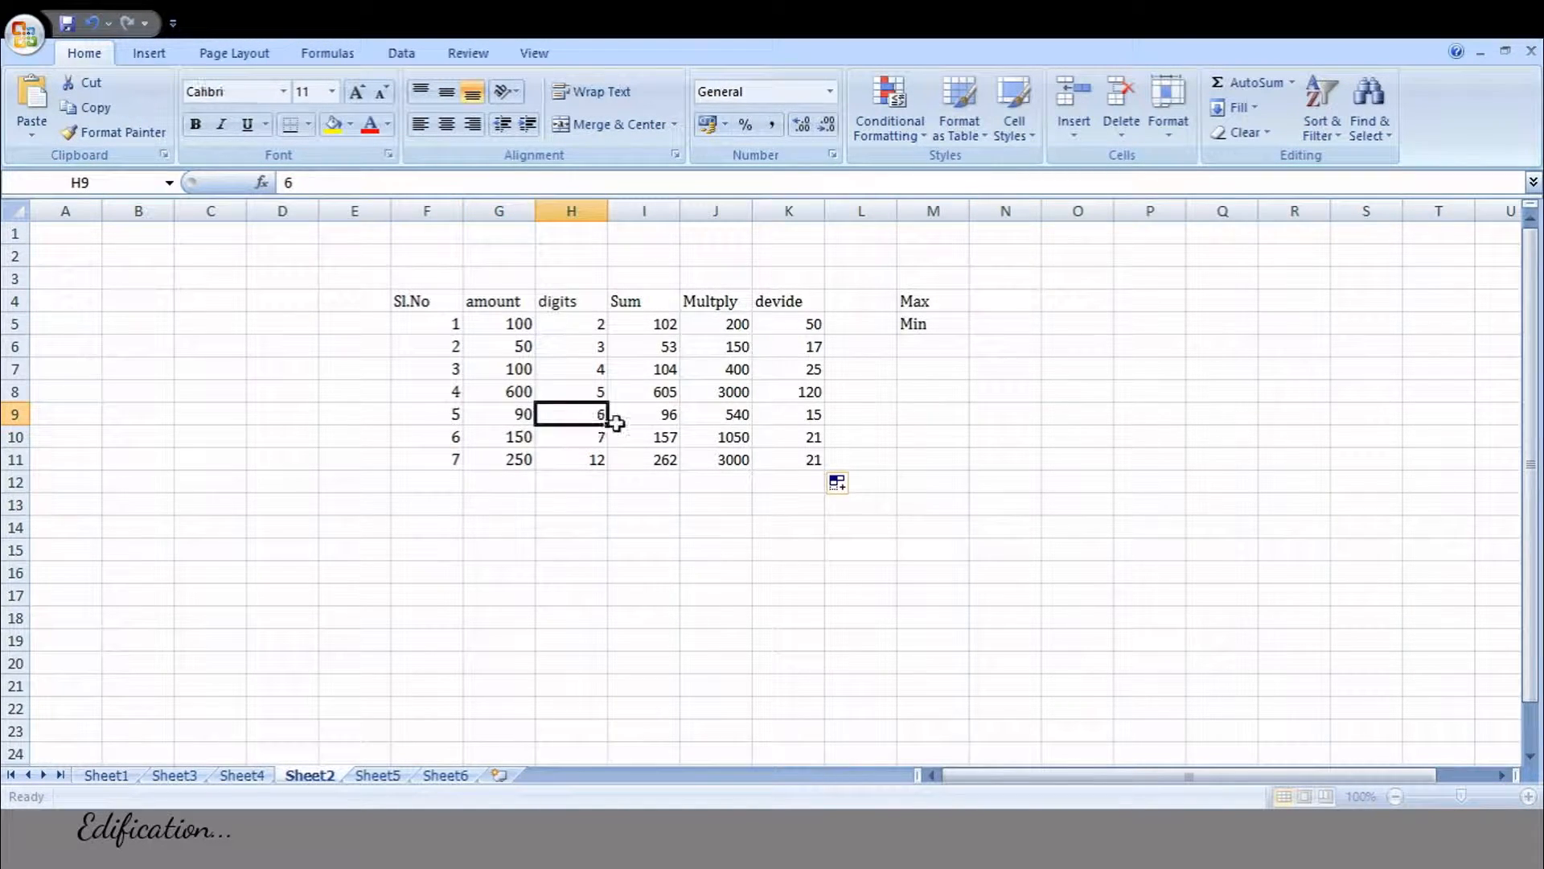
click(808, 414)
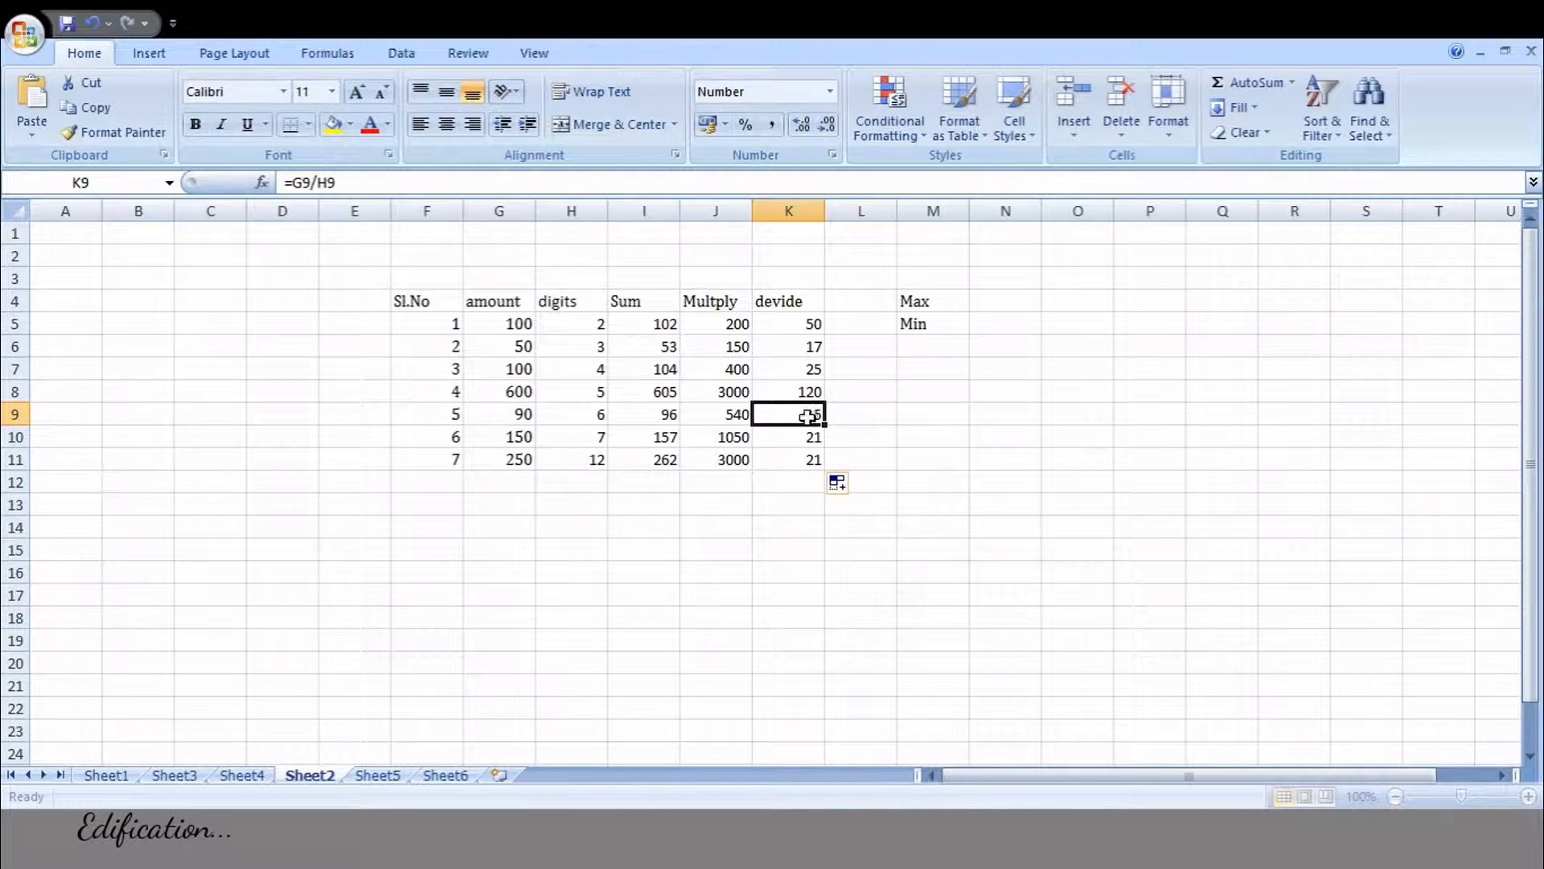
Total rows 5 to 11 of the Sum, Multply and devide columns with AutoSum in cells I12, J12 and K12.
drag(653, 326, 655, 480)
click(657, 480)
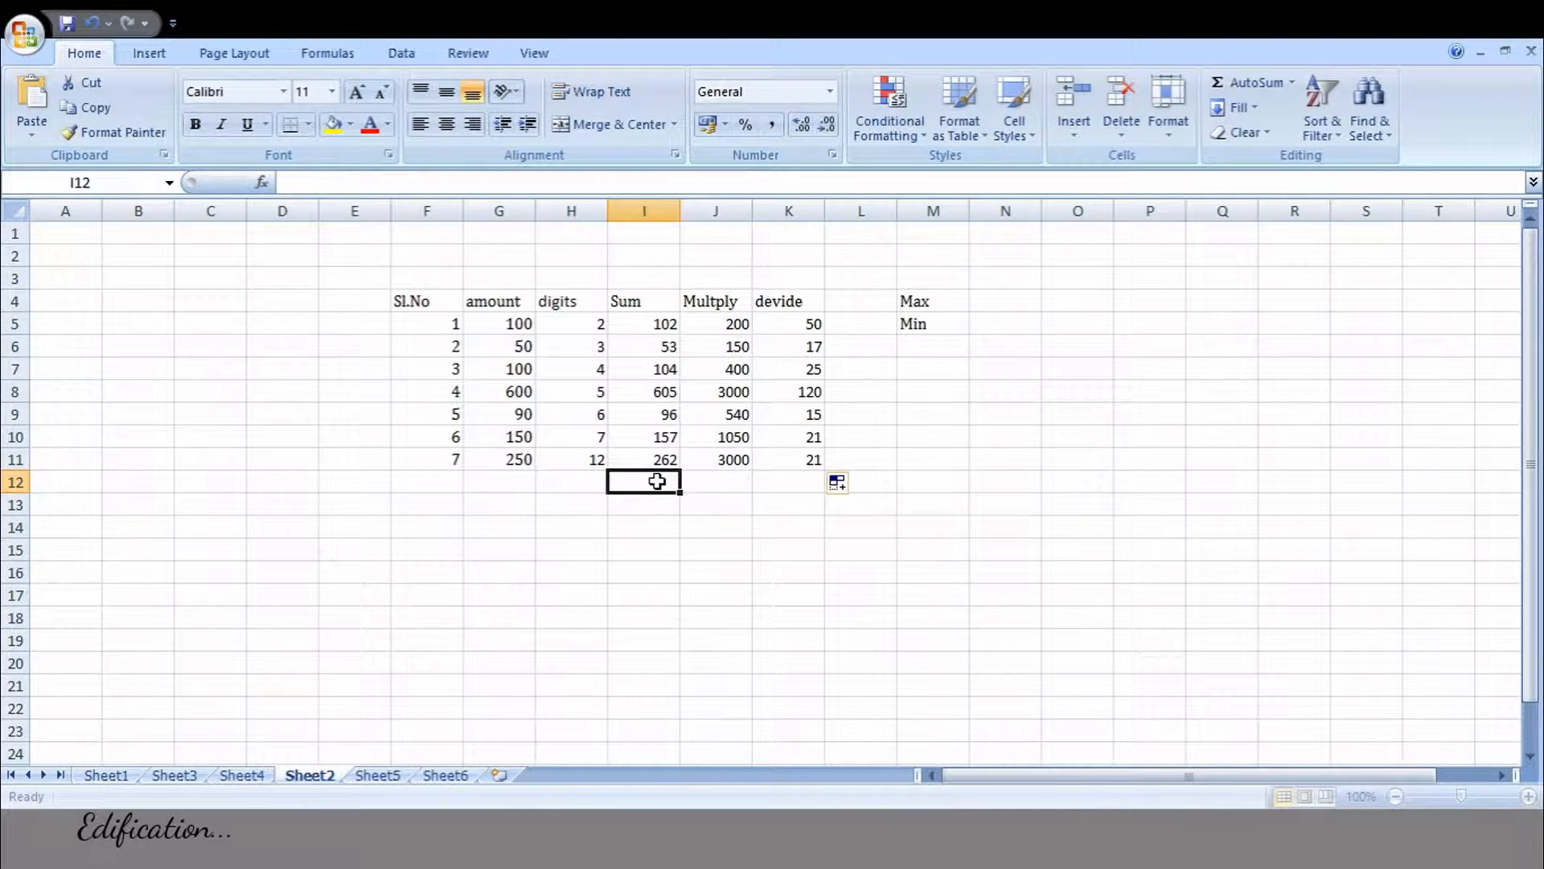
click(1247, 82)
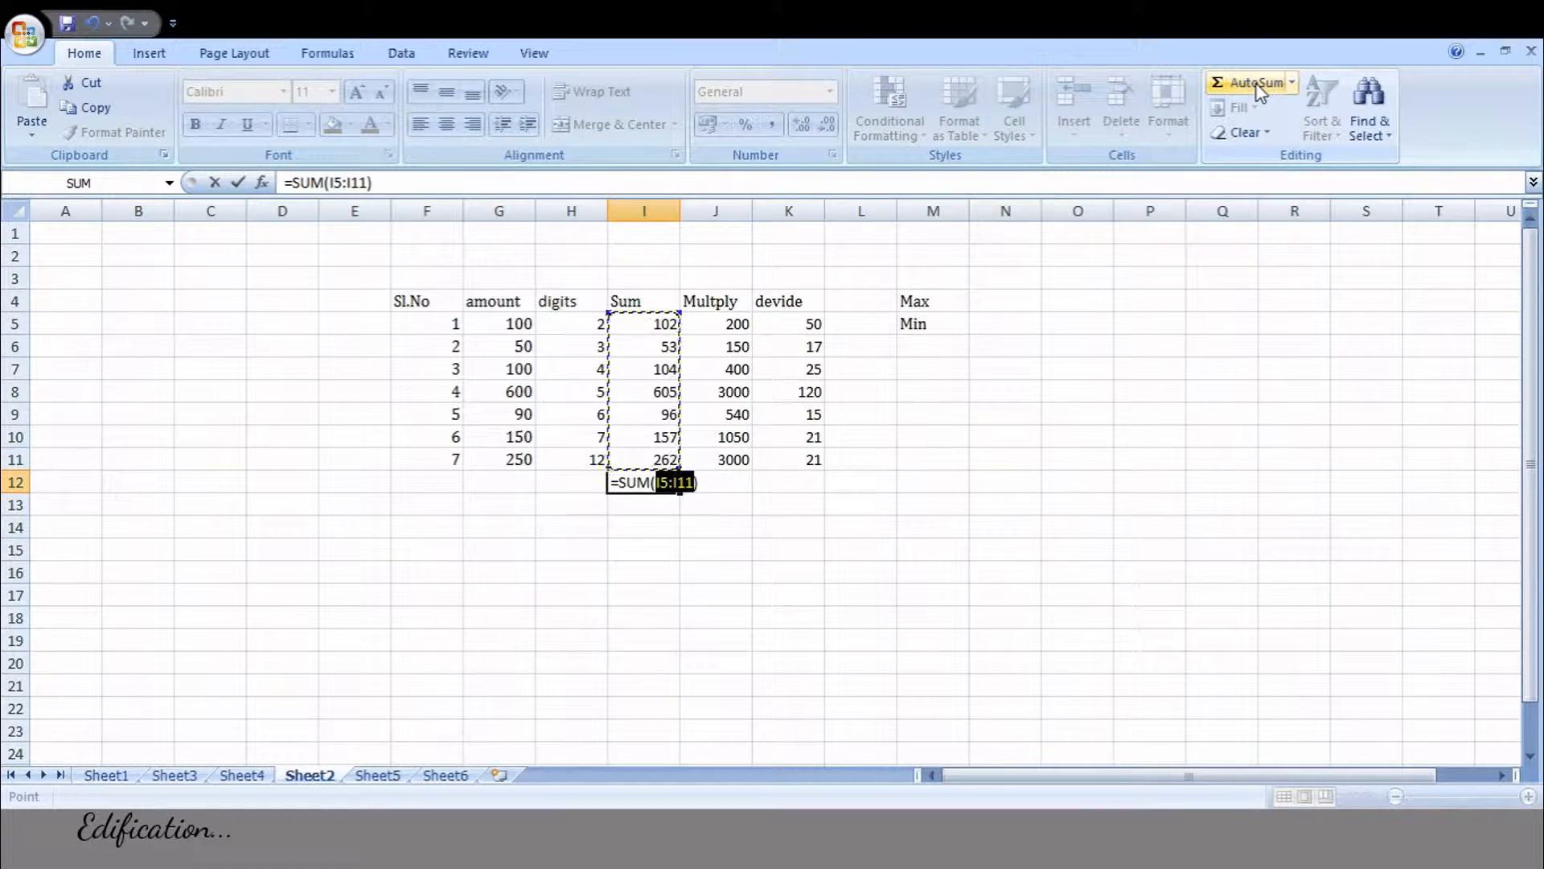
key(Return)
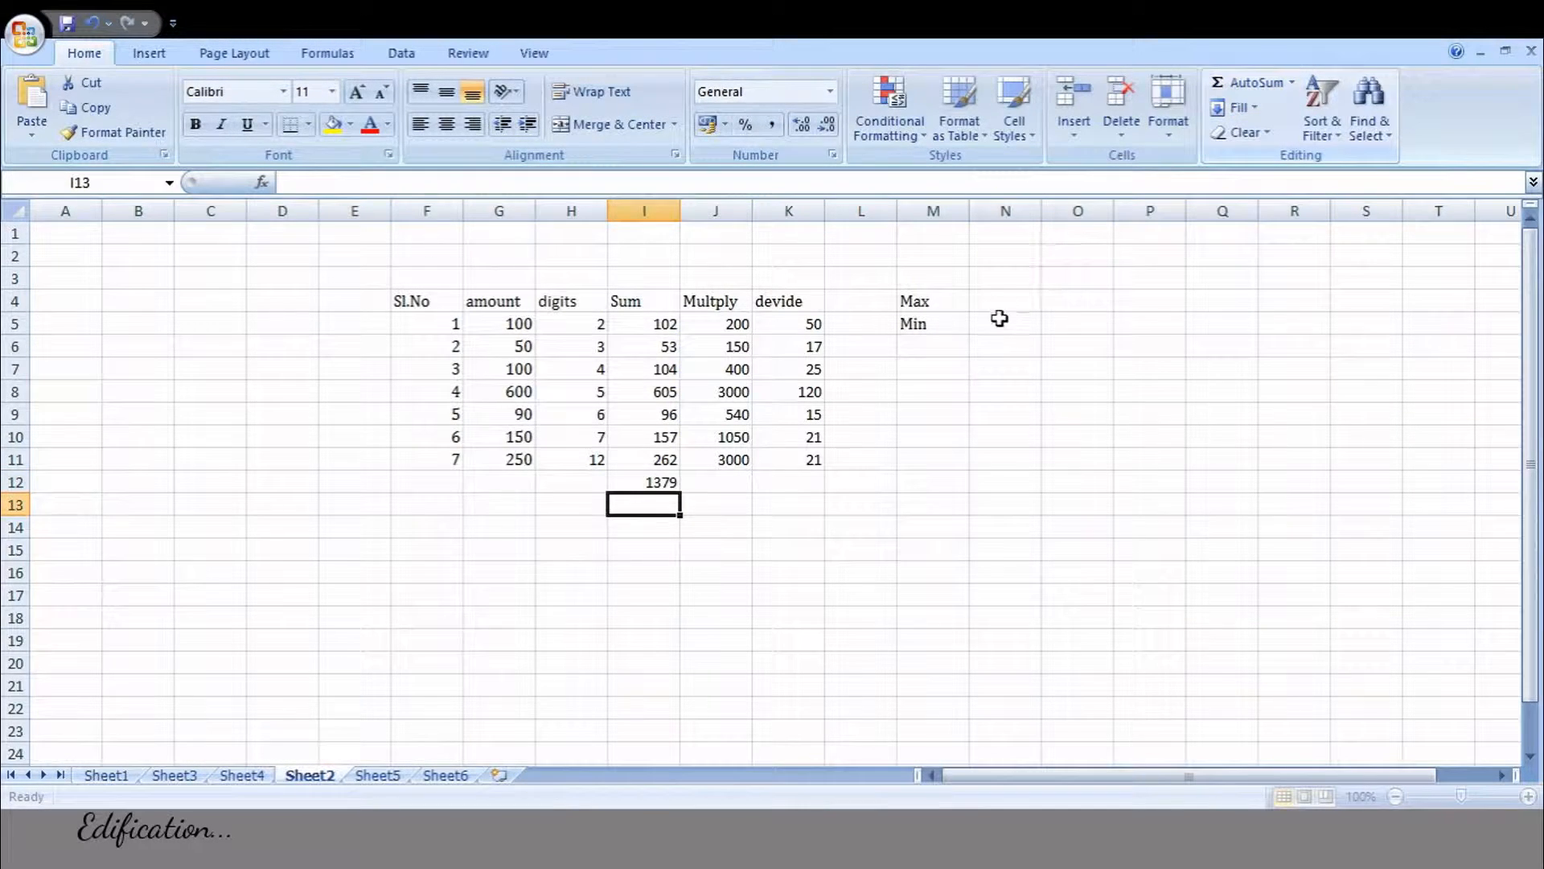
click(721, 481)
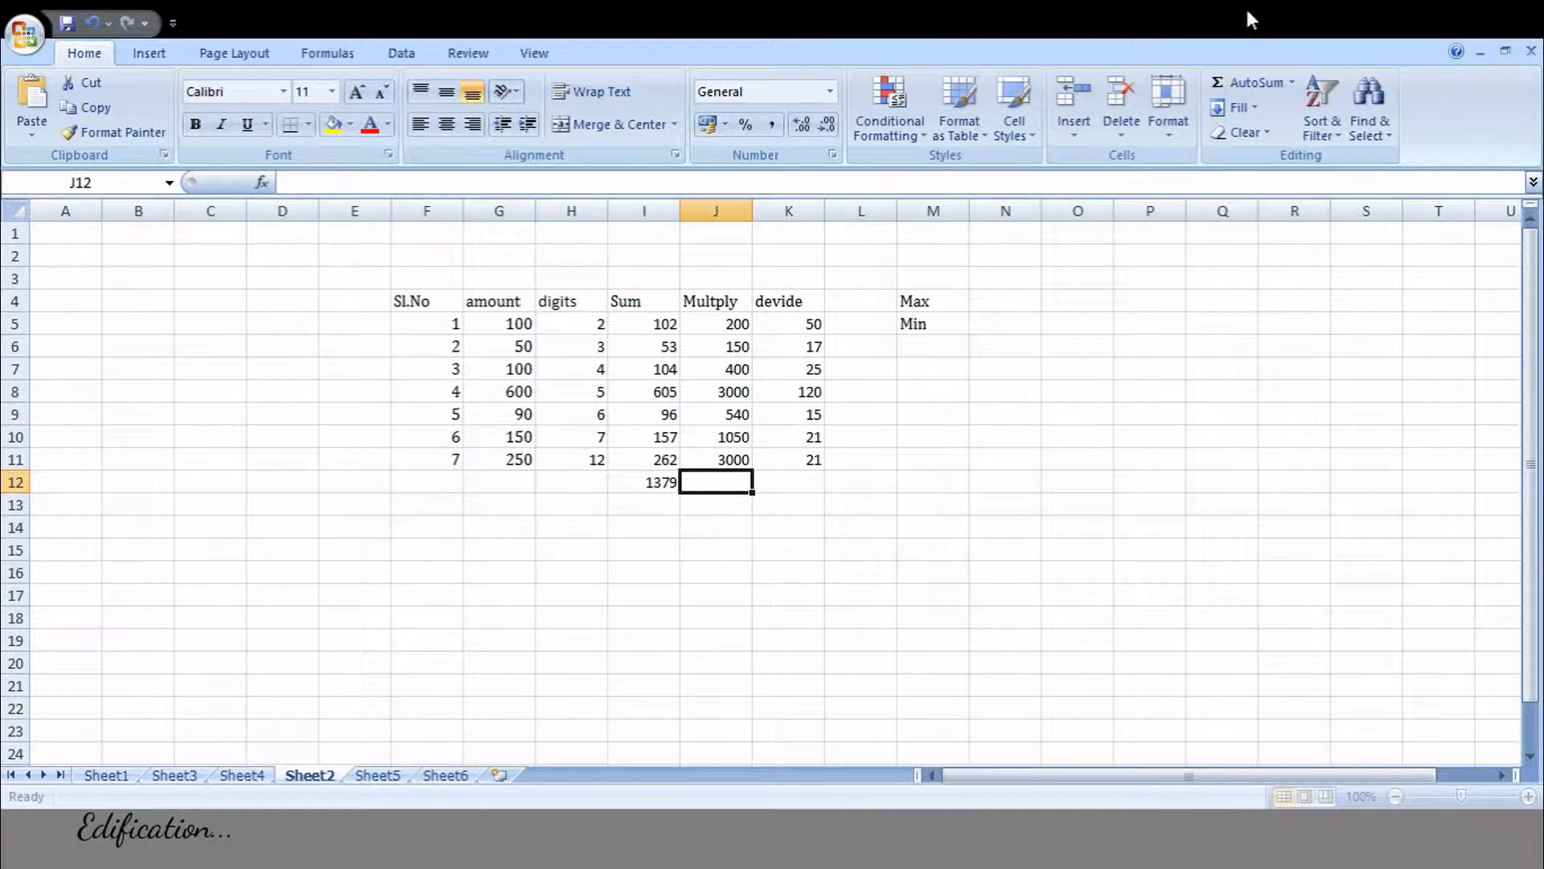
click(1249, 83)
key(Return)
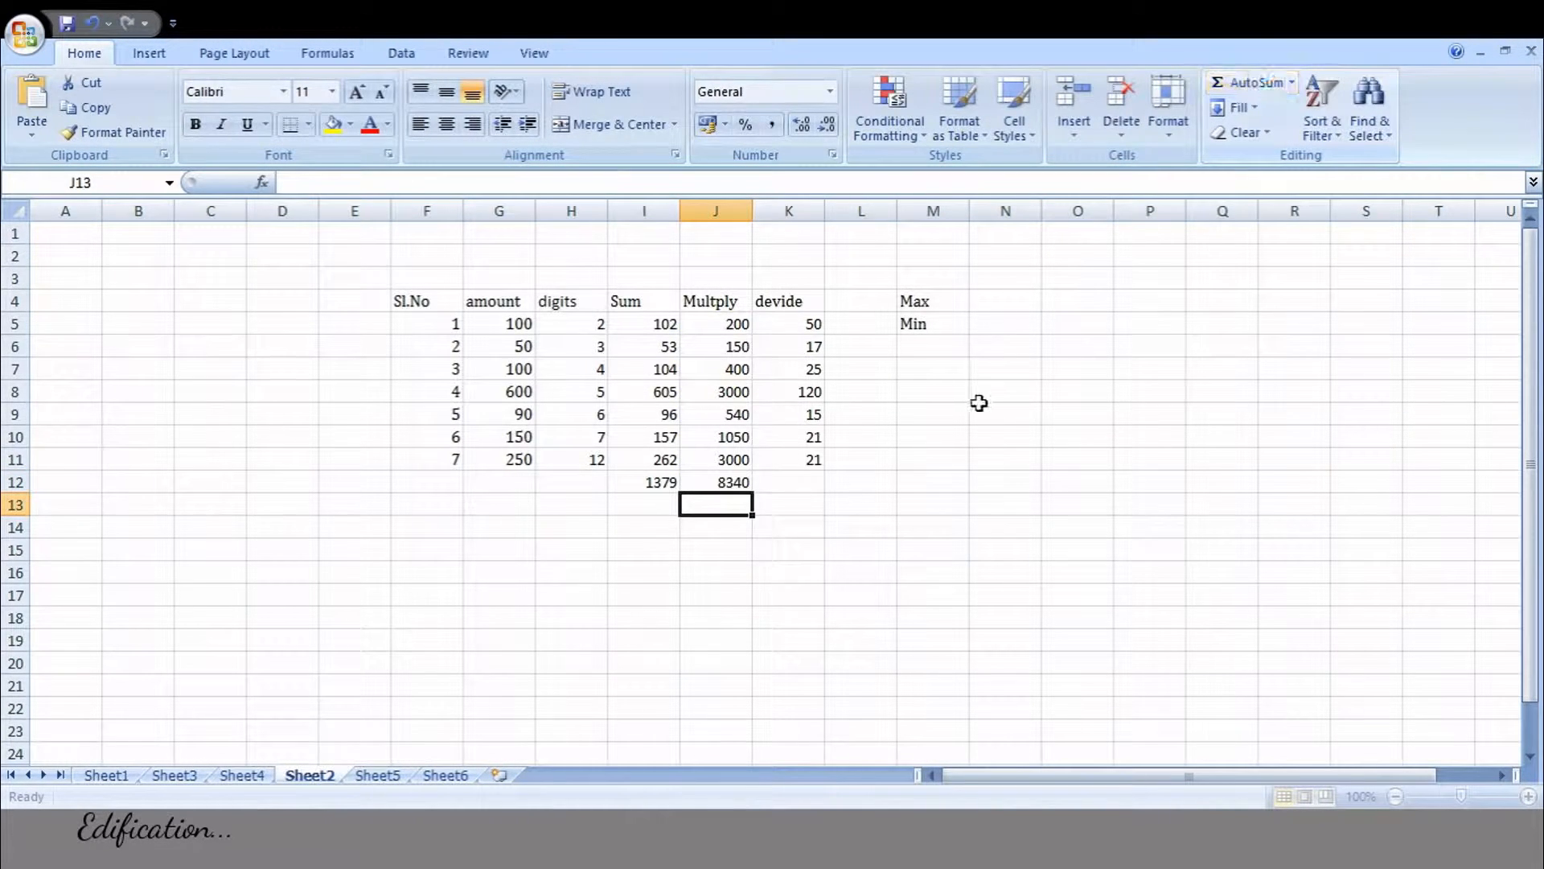
click(805, 484)
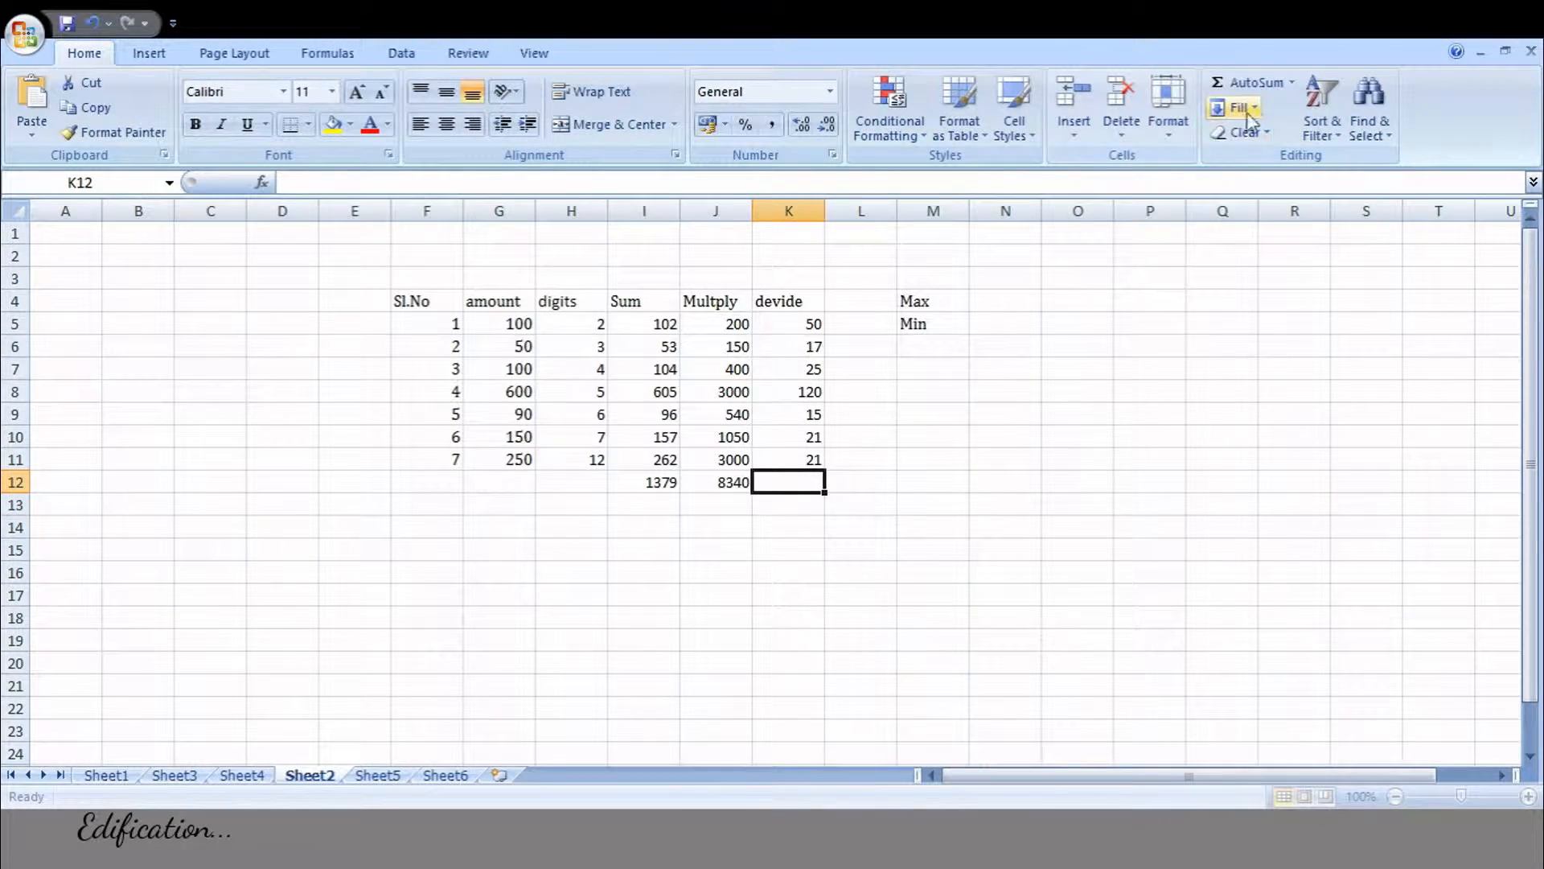
click(1252, 84)
key(Return)
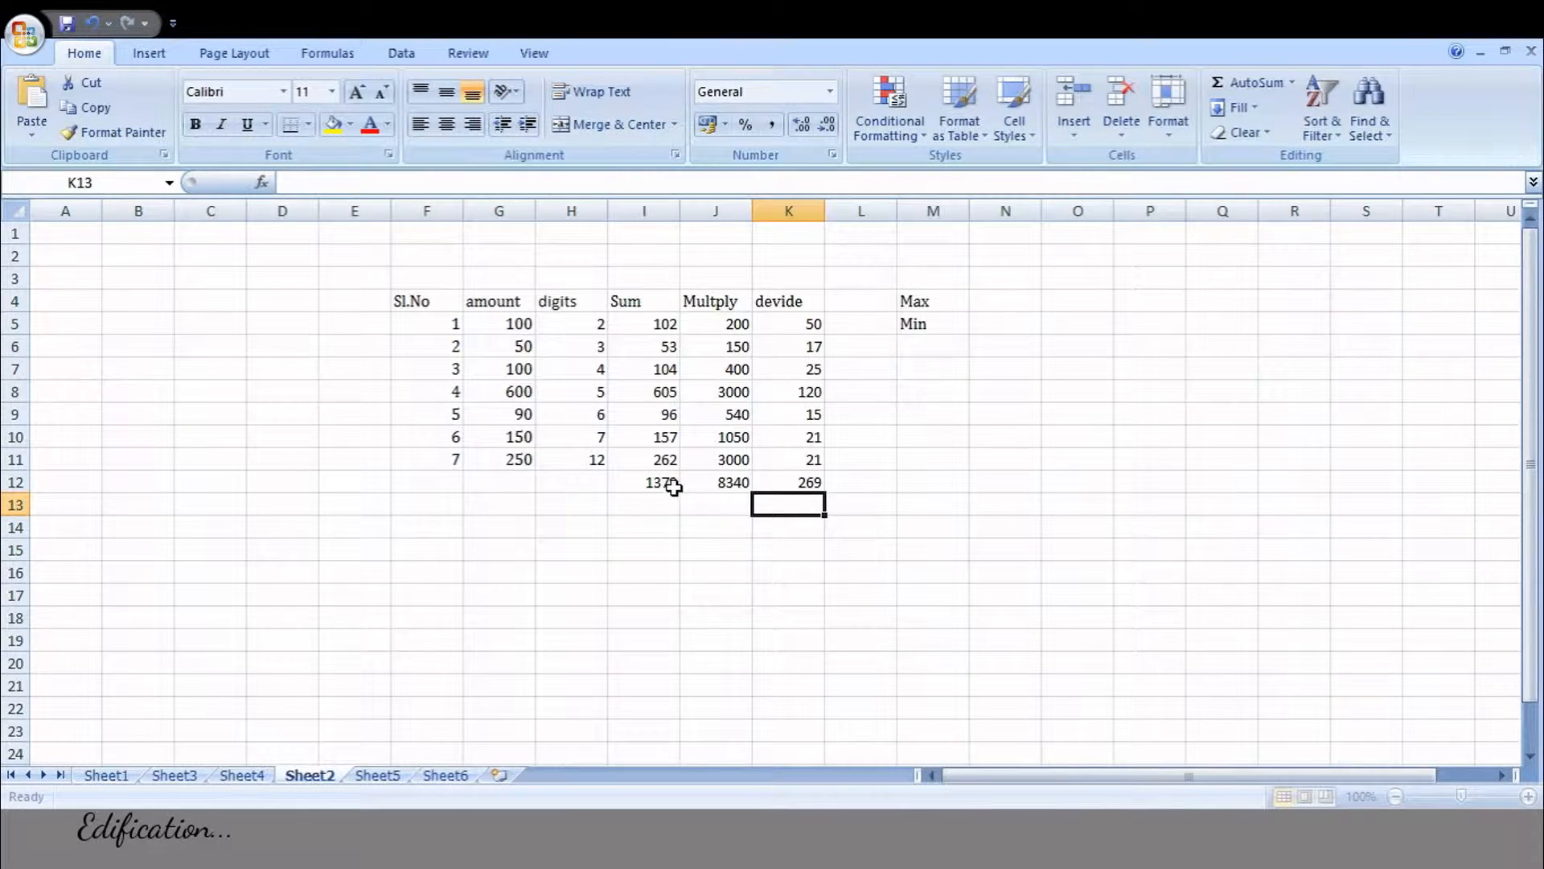
Enter the formula =SUM(I12,J12,K12) in cell L12 to add the three column totals, and select I12:K12 to review them.
click(846, 480)
text(=sum)
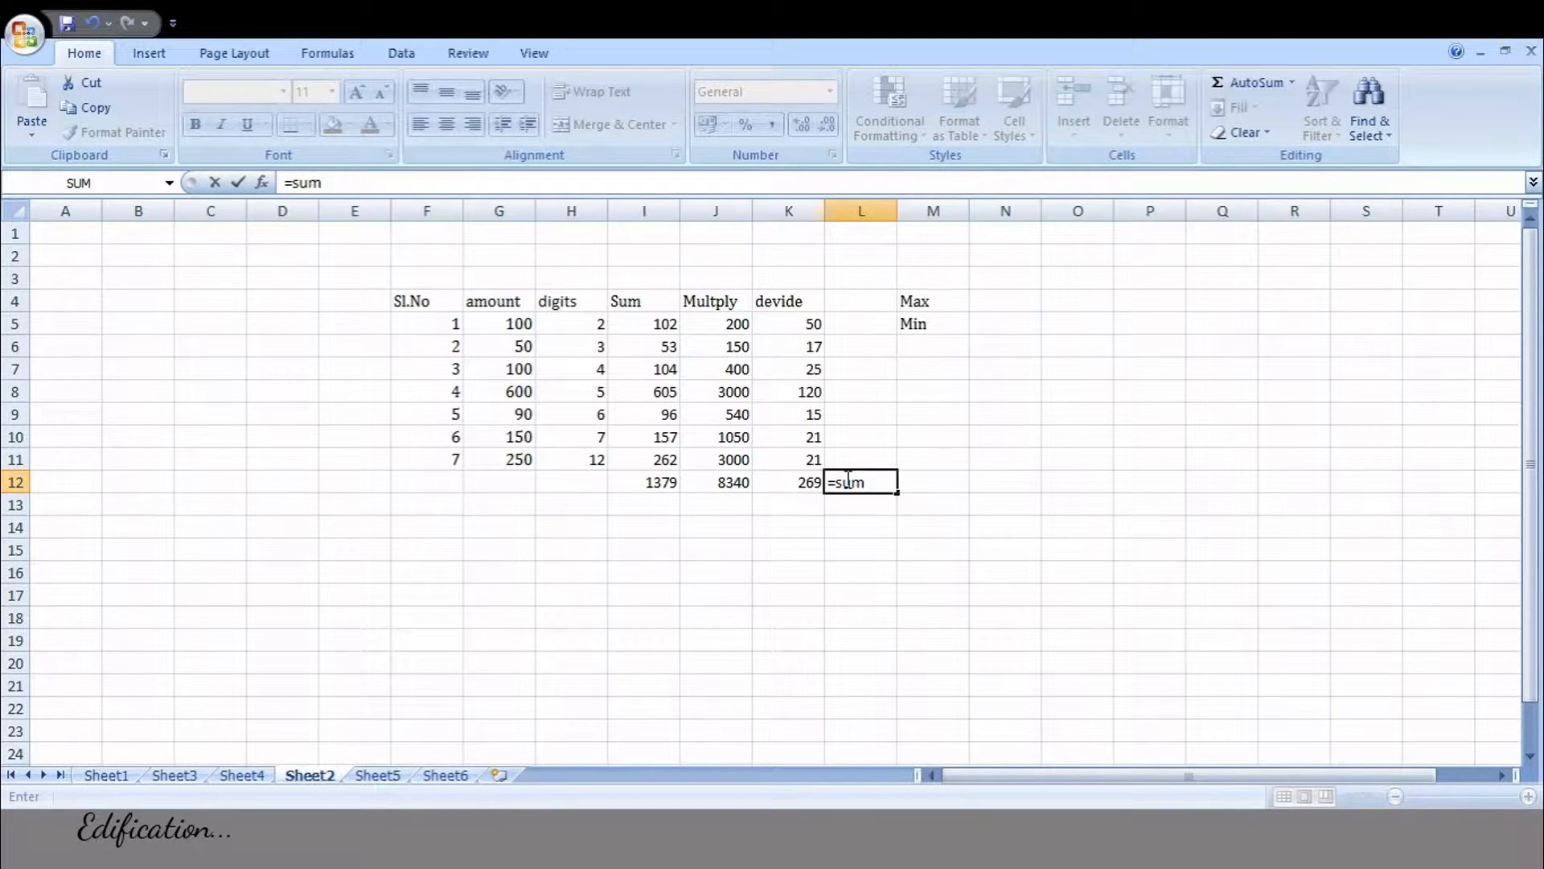
key(Tab)
click(641, 484)
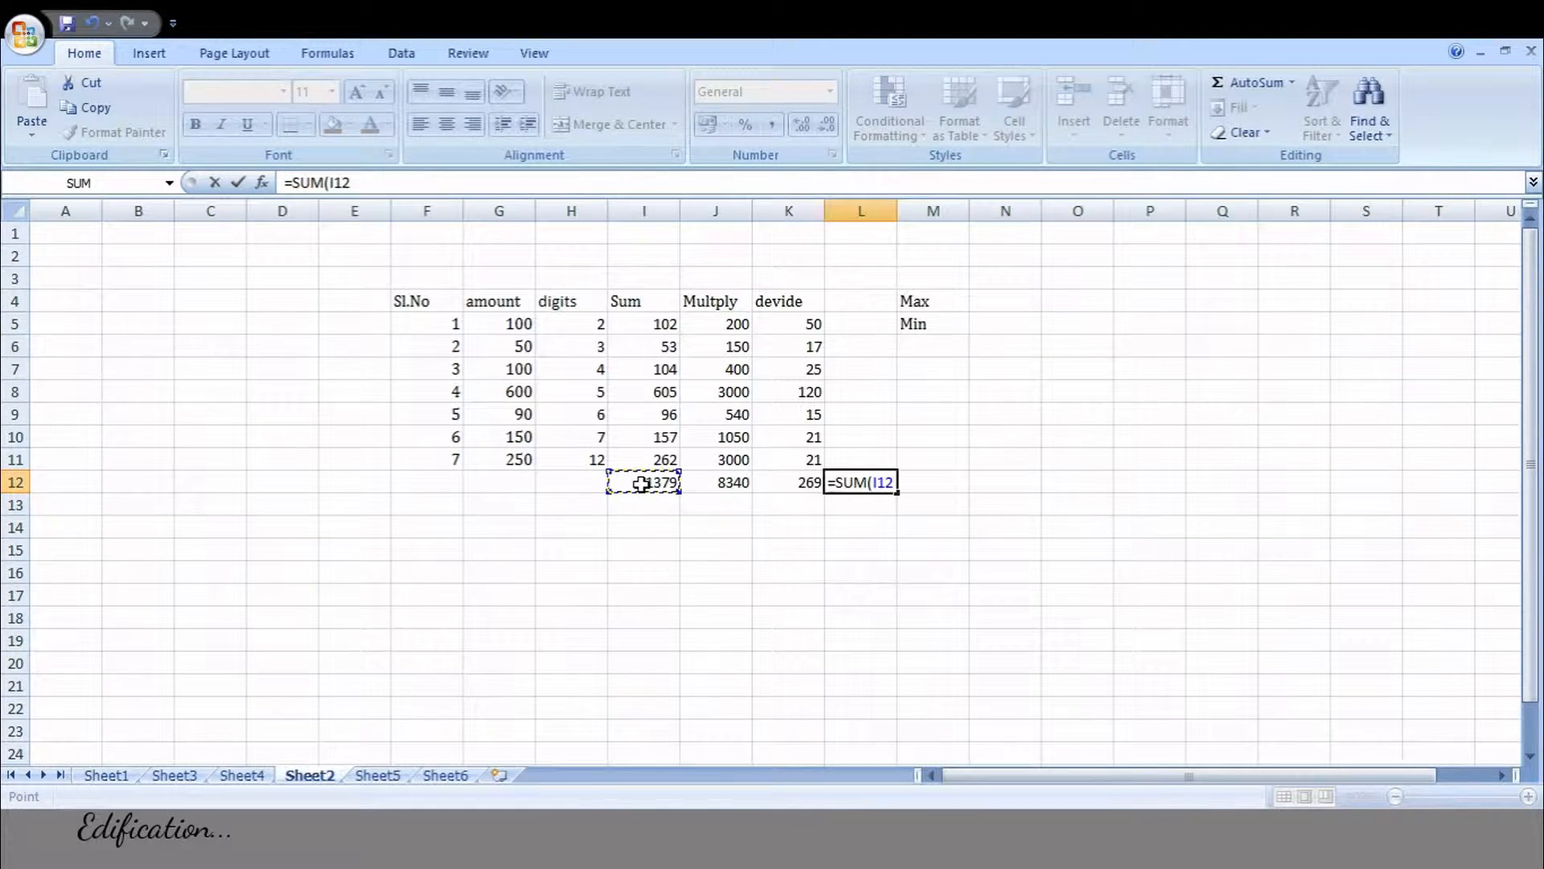
text(,)
click(720, 484)
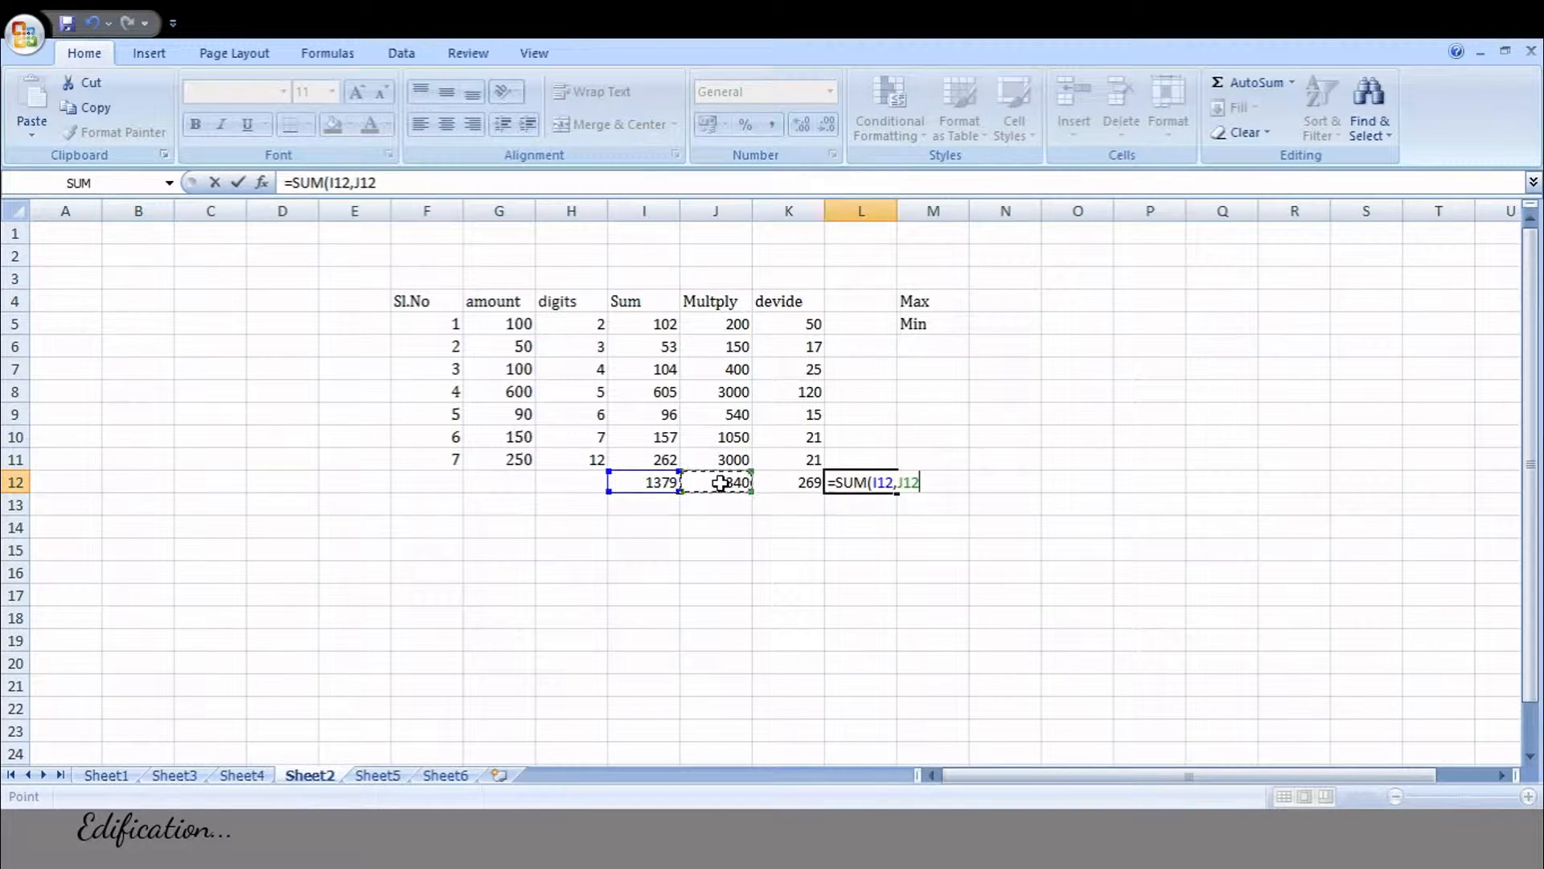
text(,)
click(785, 484)
text())
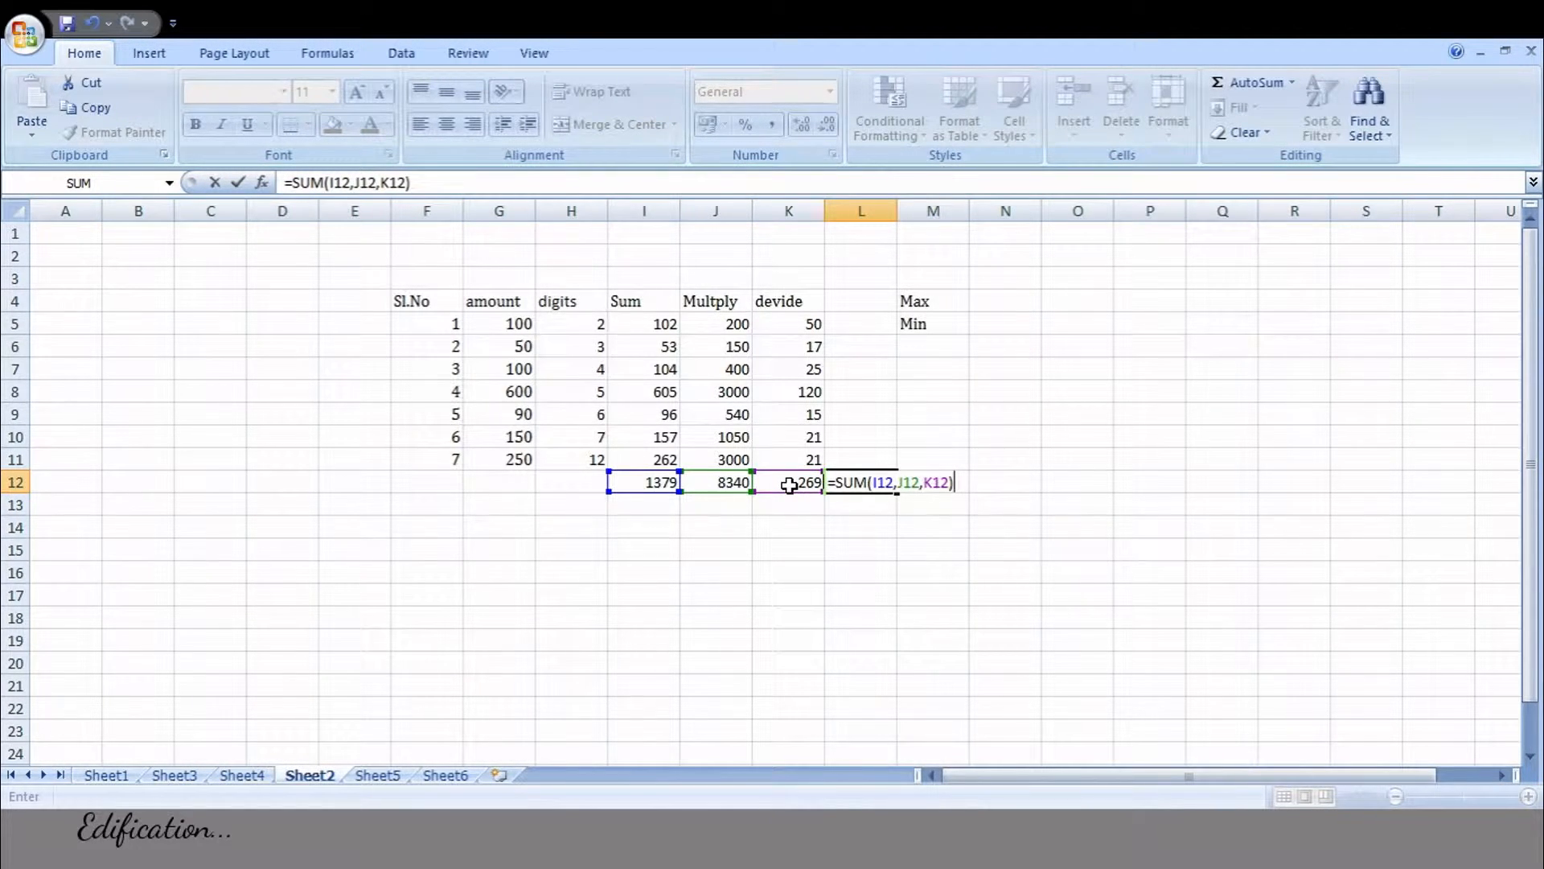
key(Return)
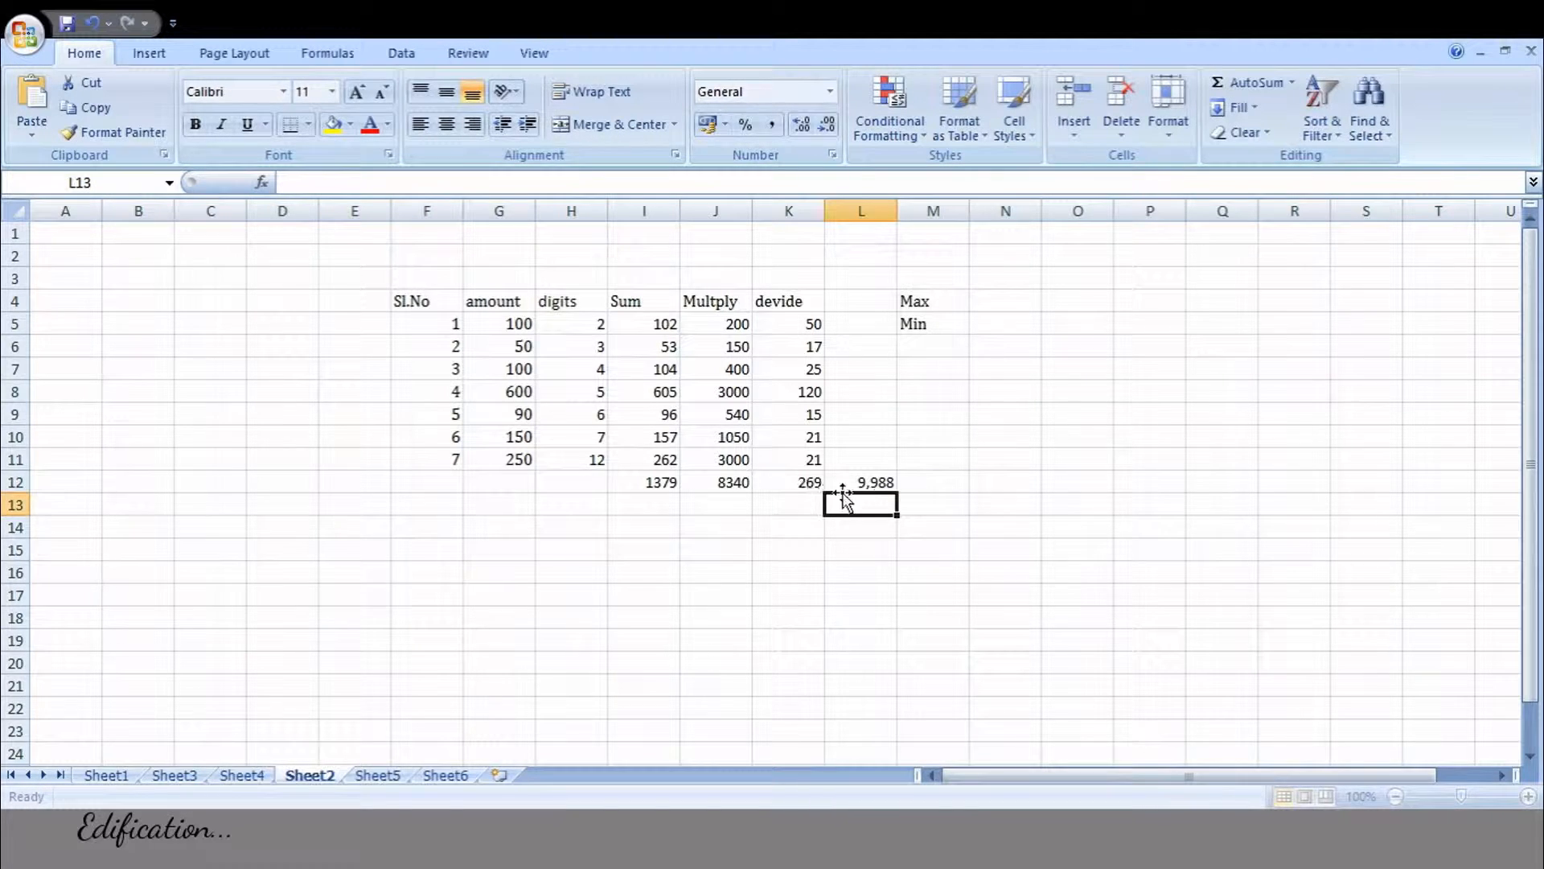
drag(647, 483, 798, 482)
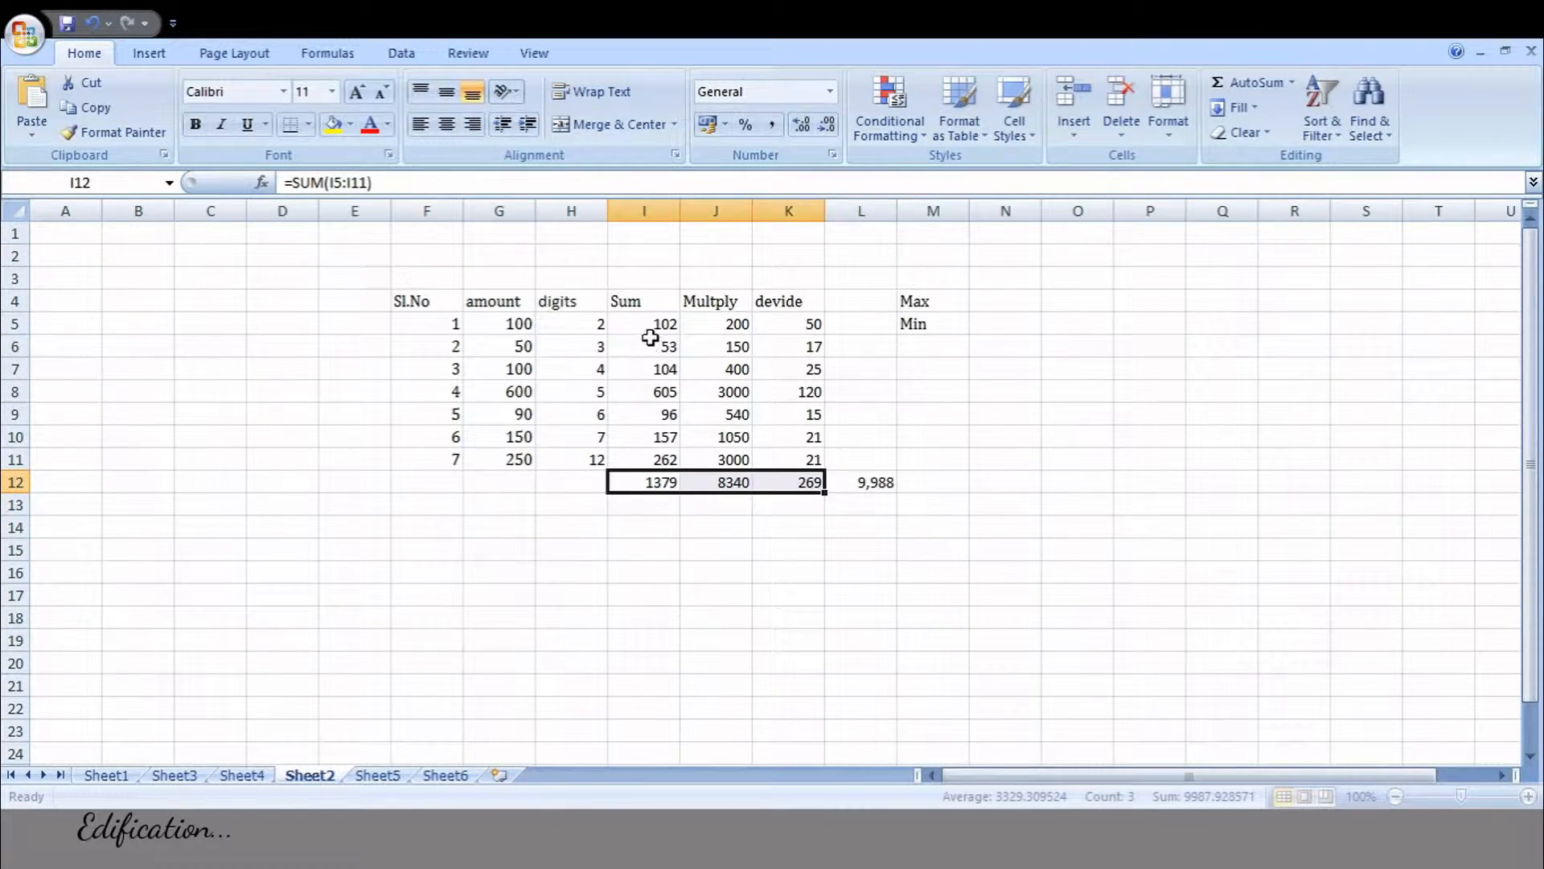
Review the results in I5:K11 against the grand total in L12, and examine the amounts in G5:G11.
drag(648, 321, 805, 457)
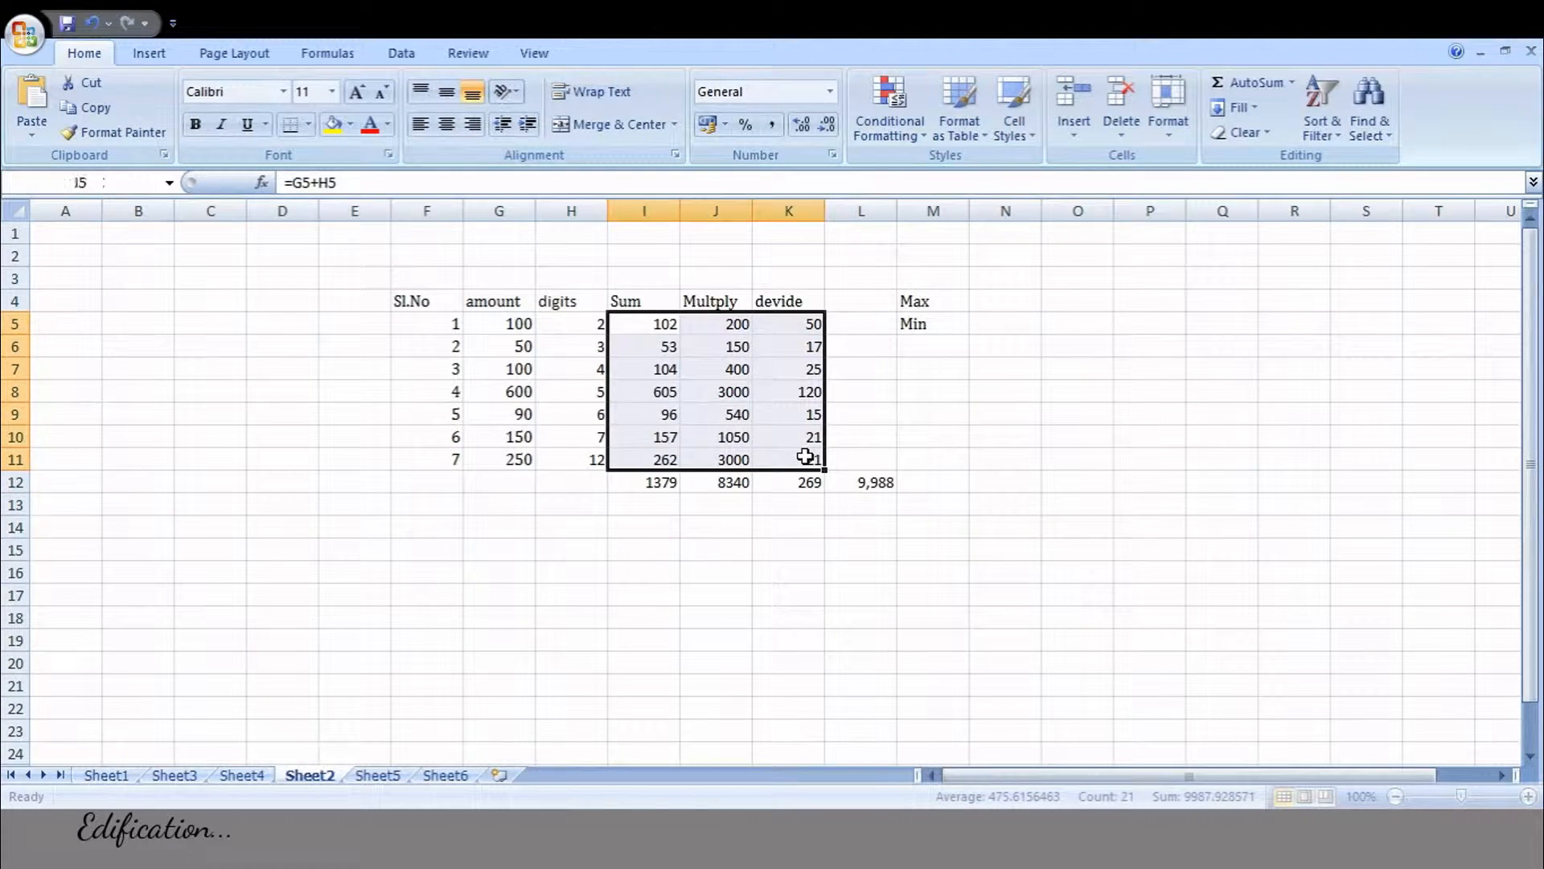
click(871, 483)
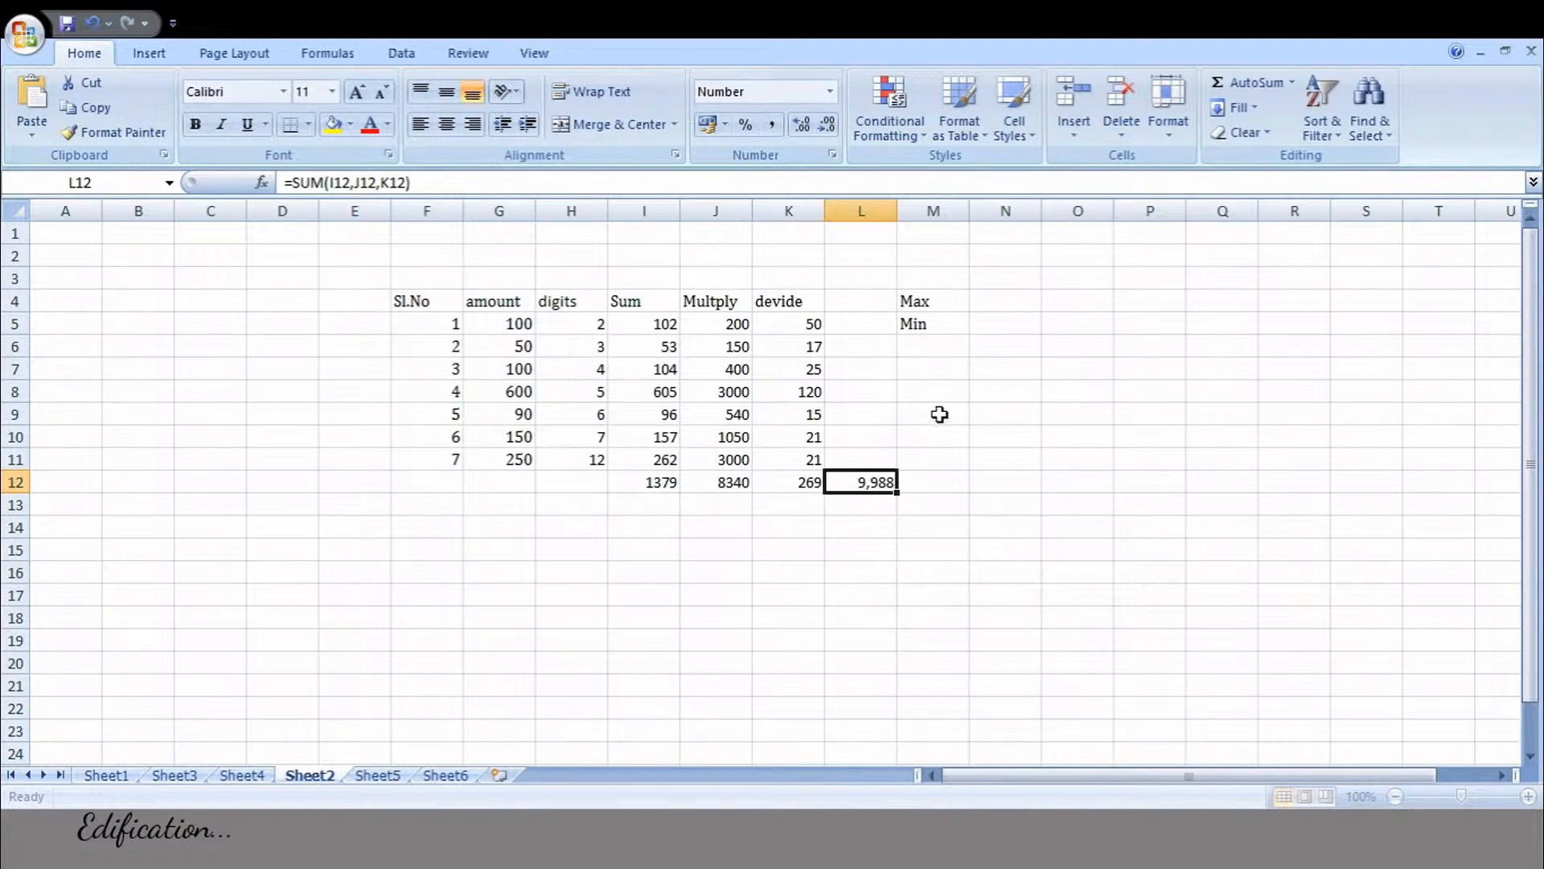
drag(514, 324, 516, 455)
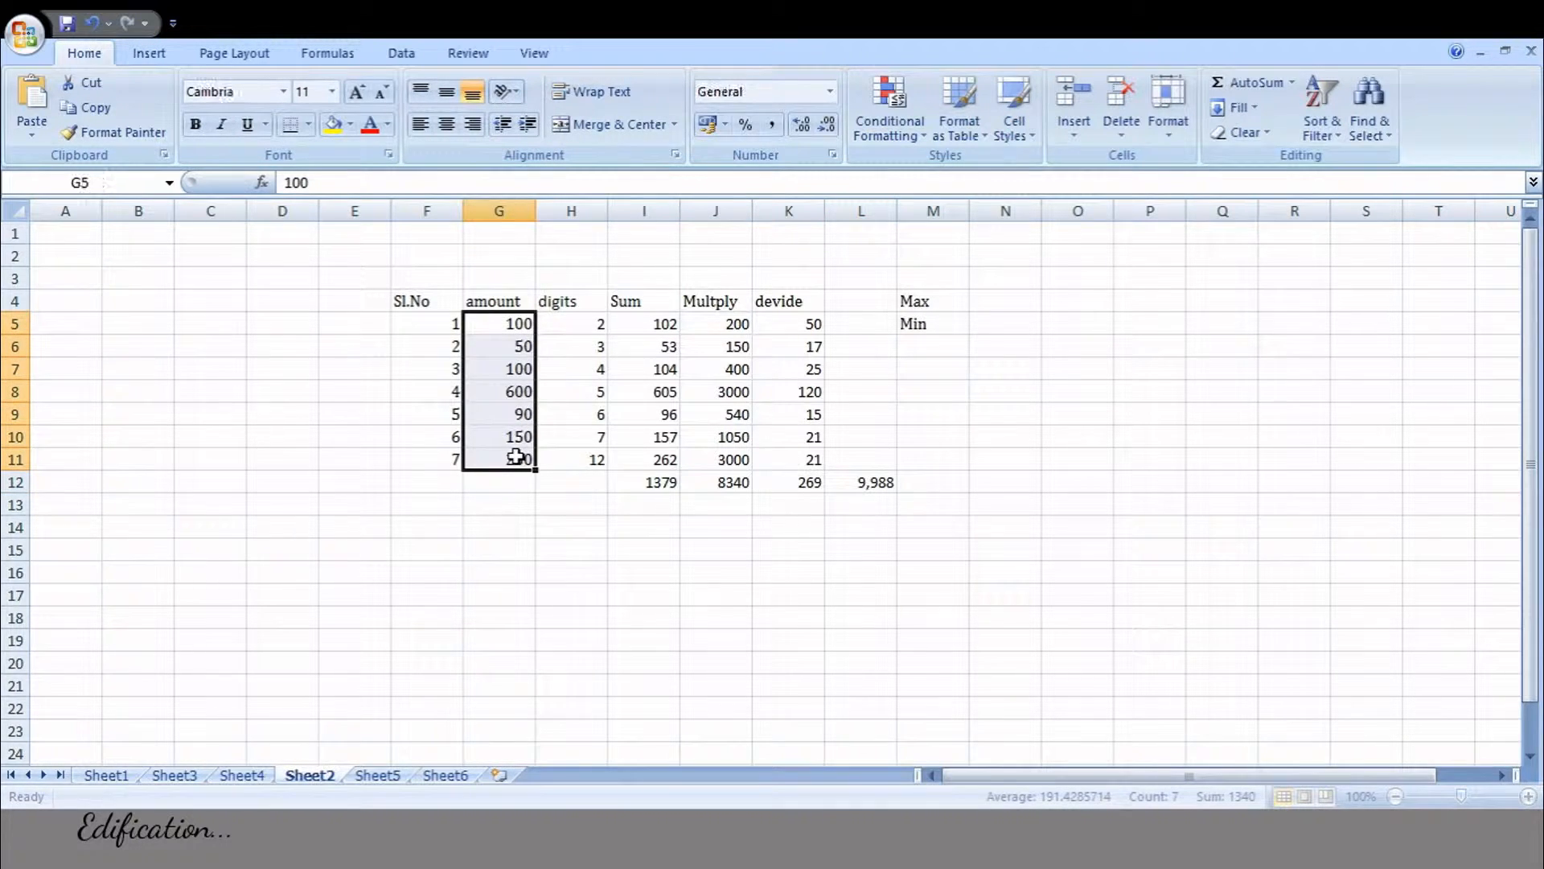
click(525, 344)
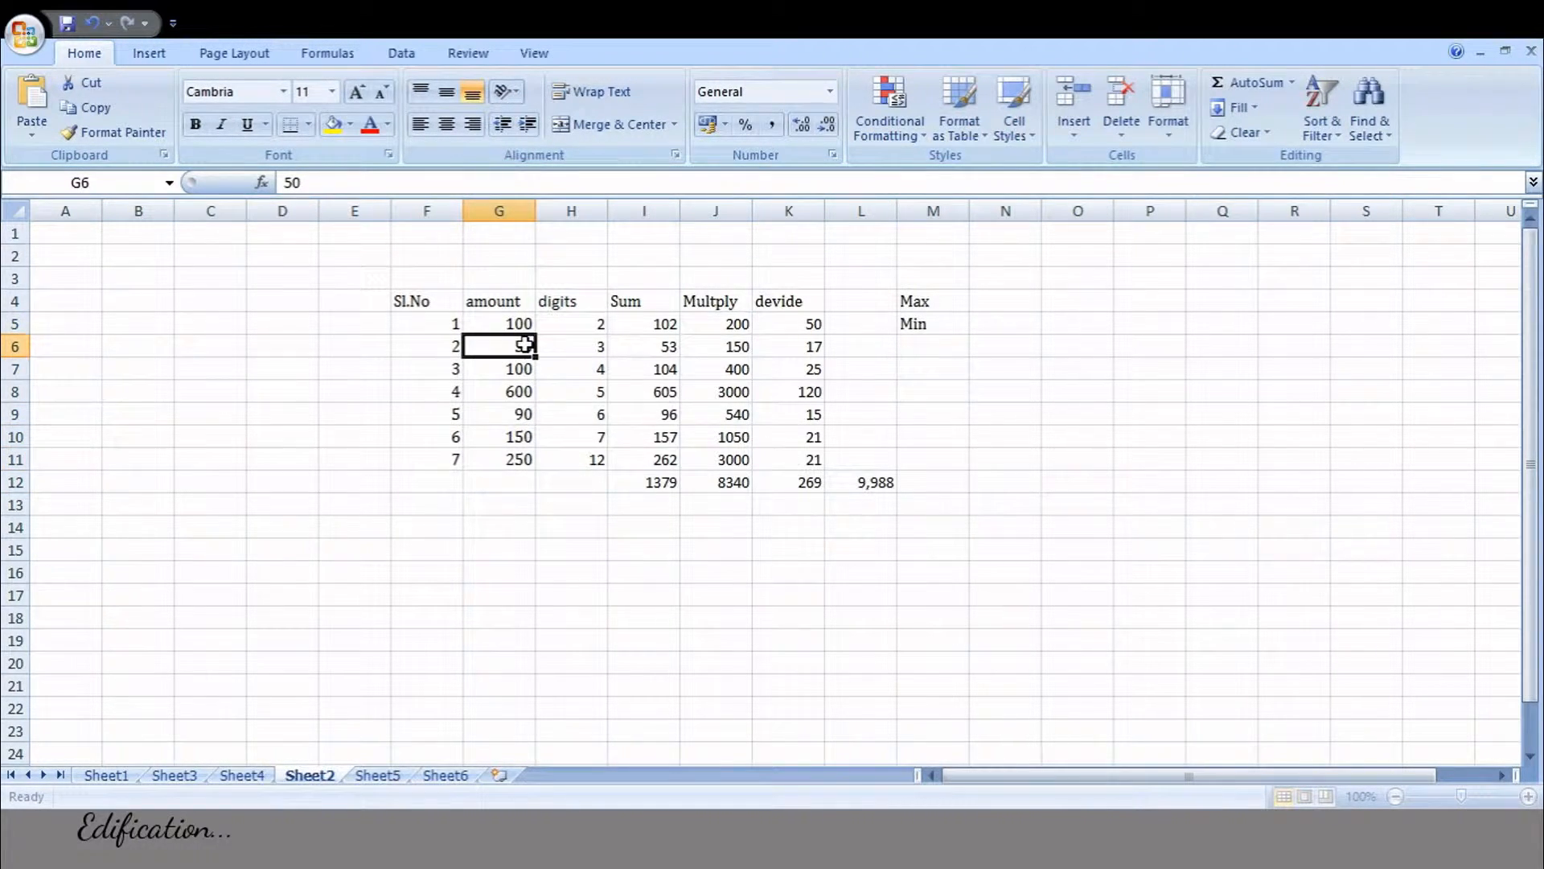
click(522, 386)
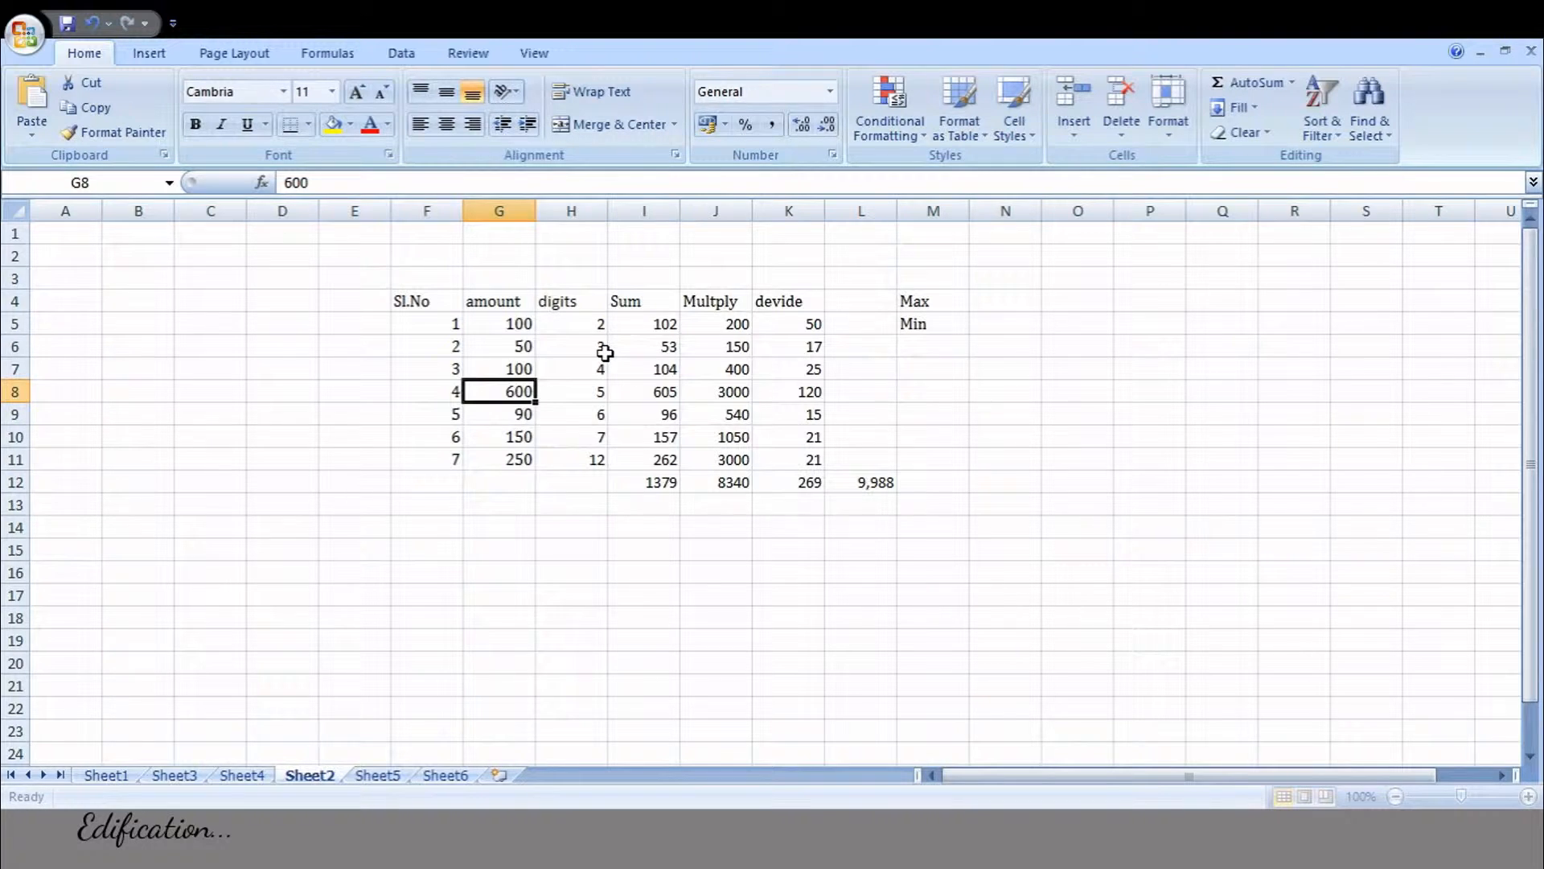
drag(521, 321, 516, 504)
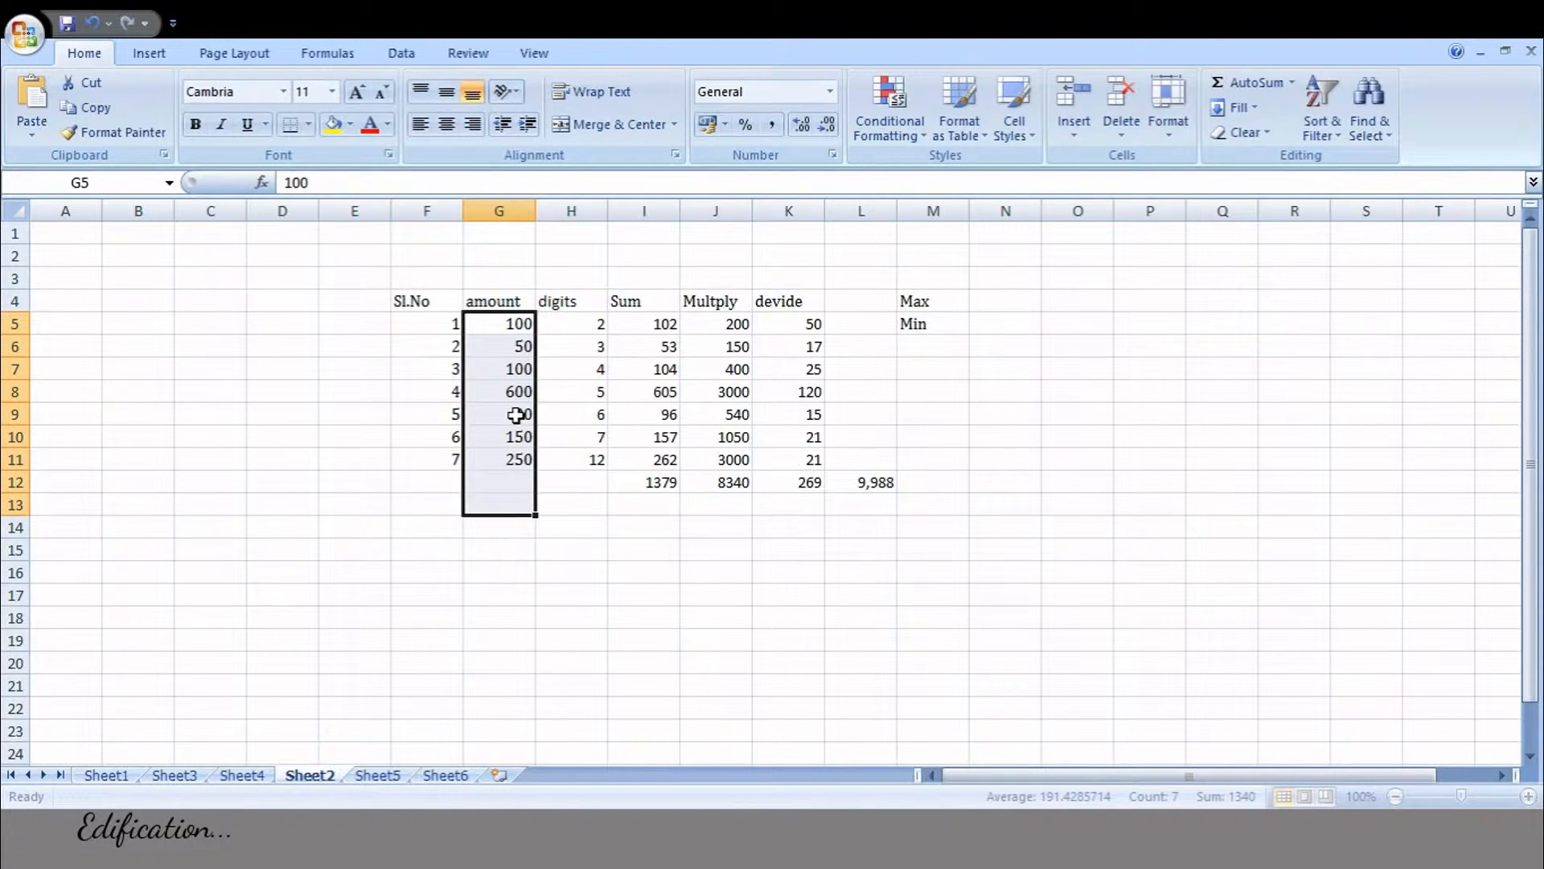
drag(517, 324, 512, 448)
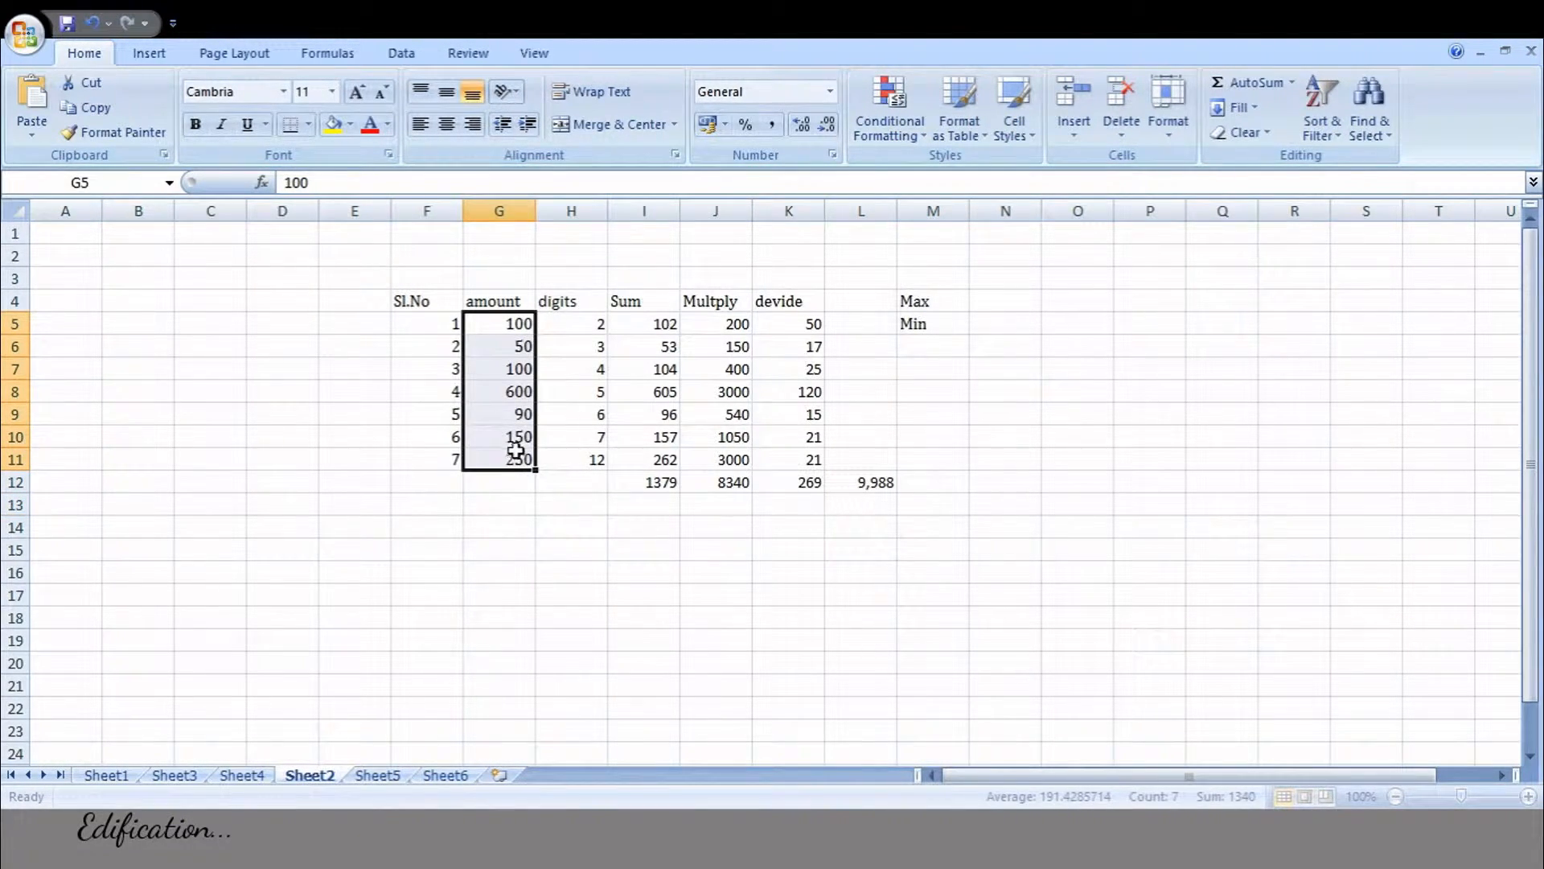
Enter the formula =MAX(G5:G11) in cell N4 to find the largest amount beside the Max label.
click(932, 300)
click(1009, 302)
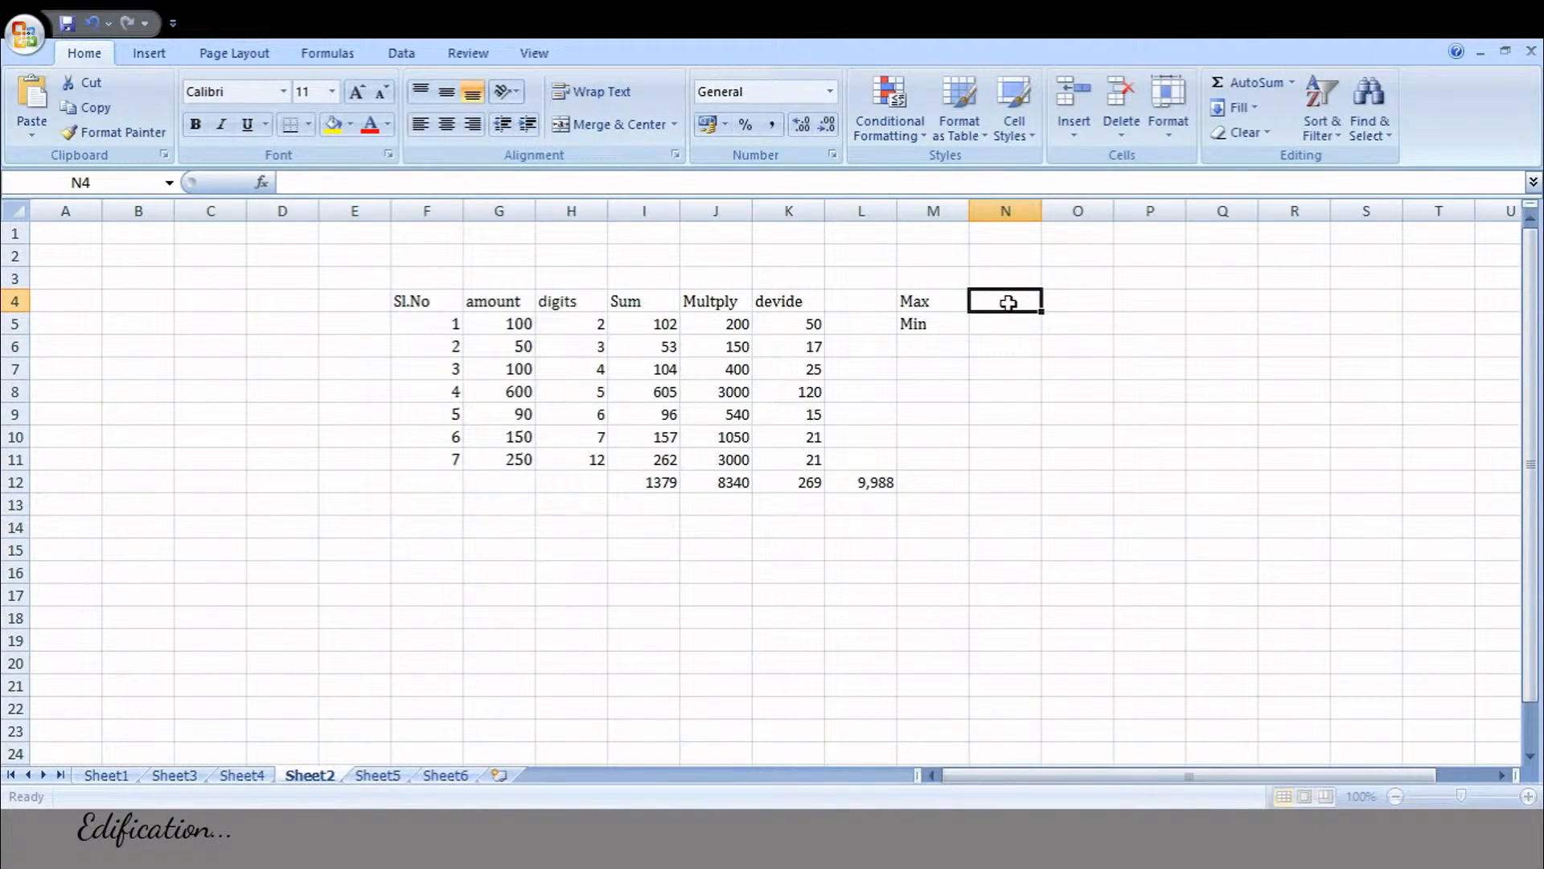
text(=m)
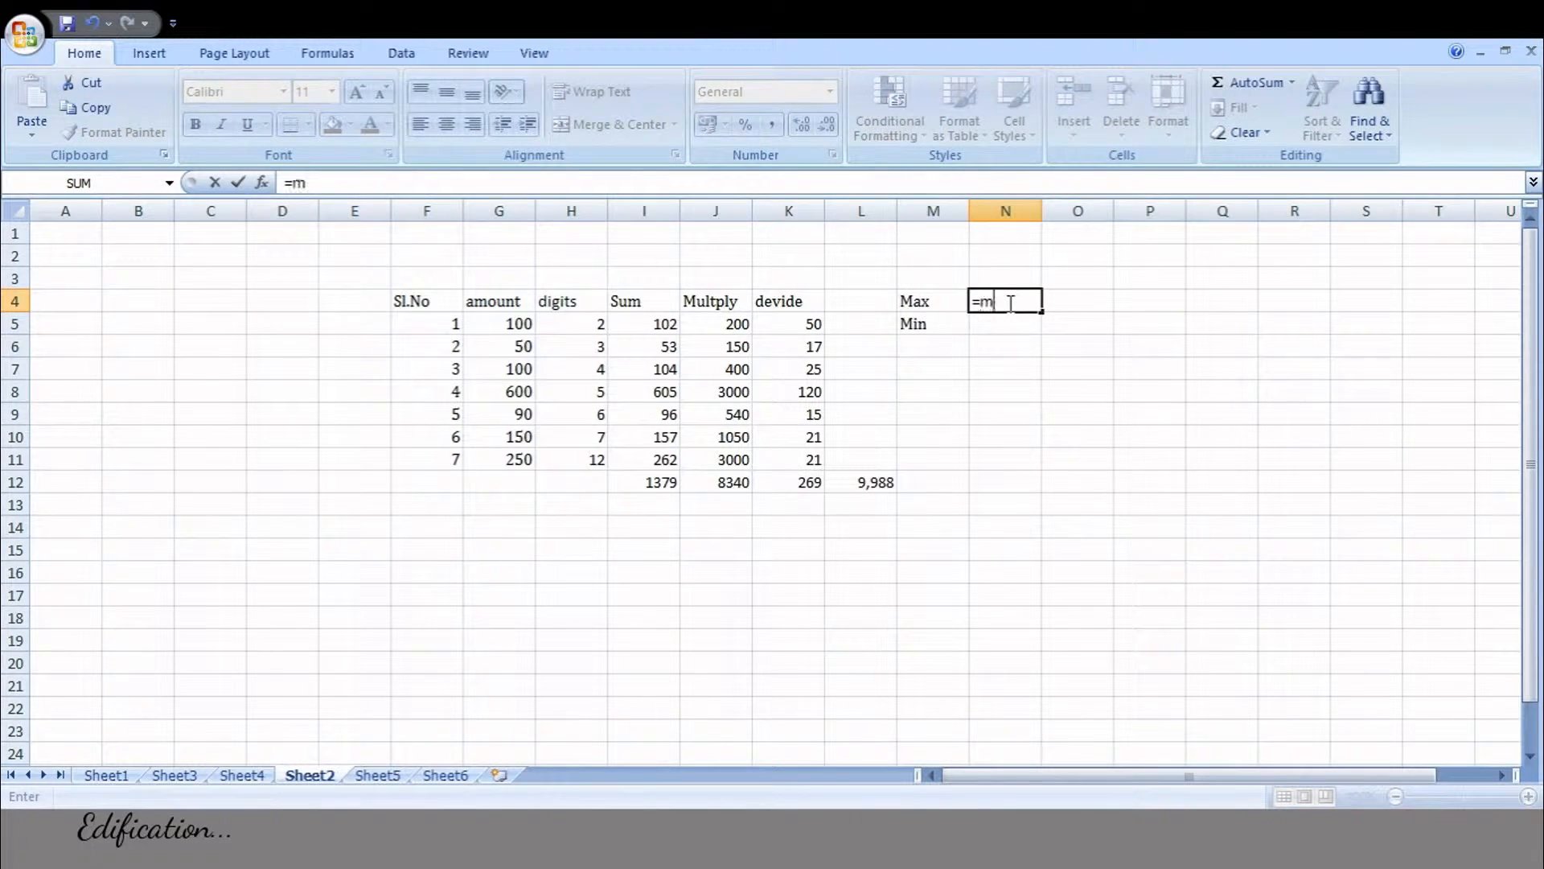
text(ax)
key(Tab)
drag(515, 323, 514, 452)
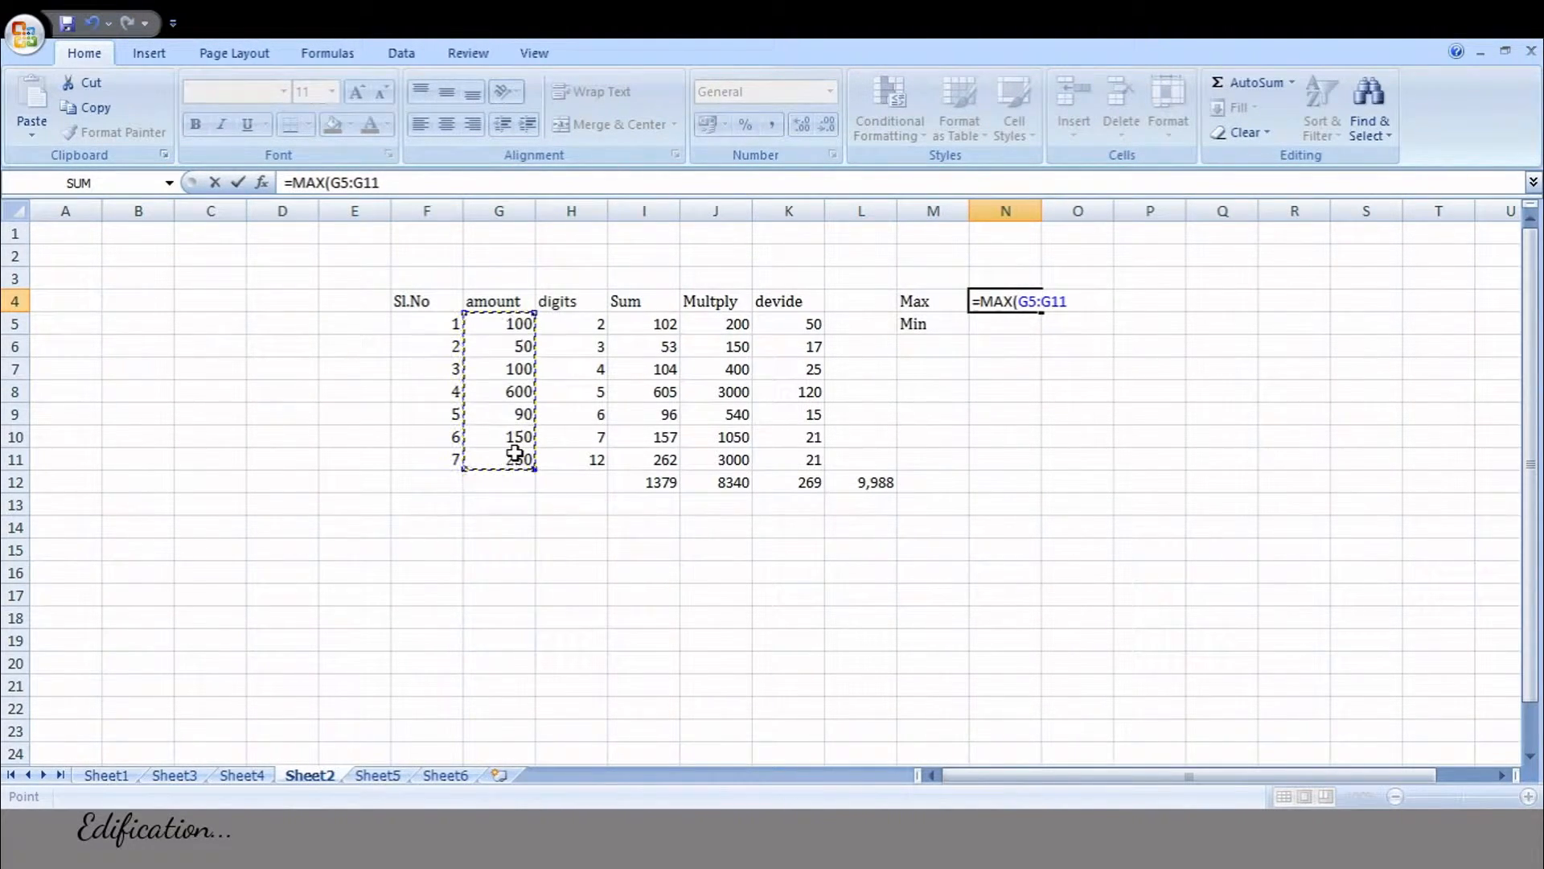
text())
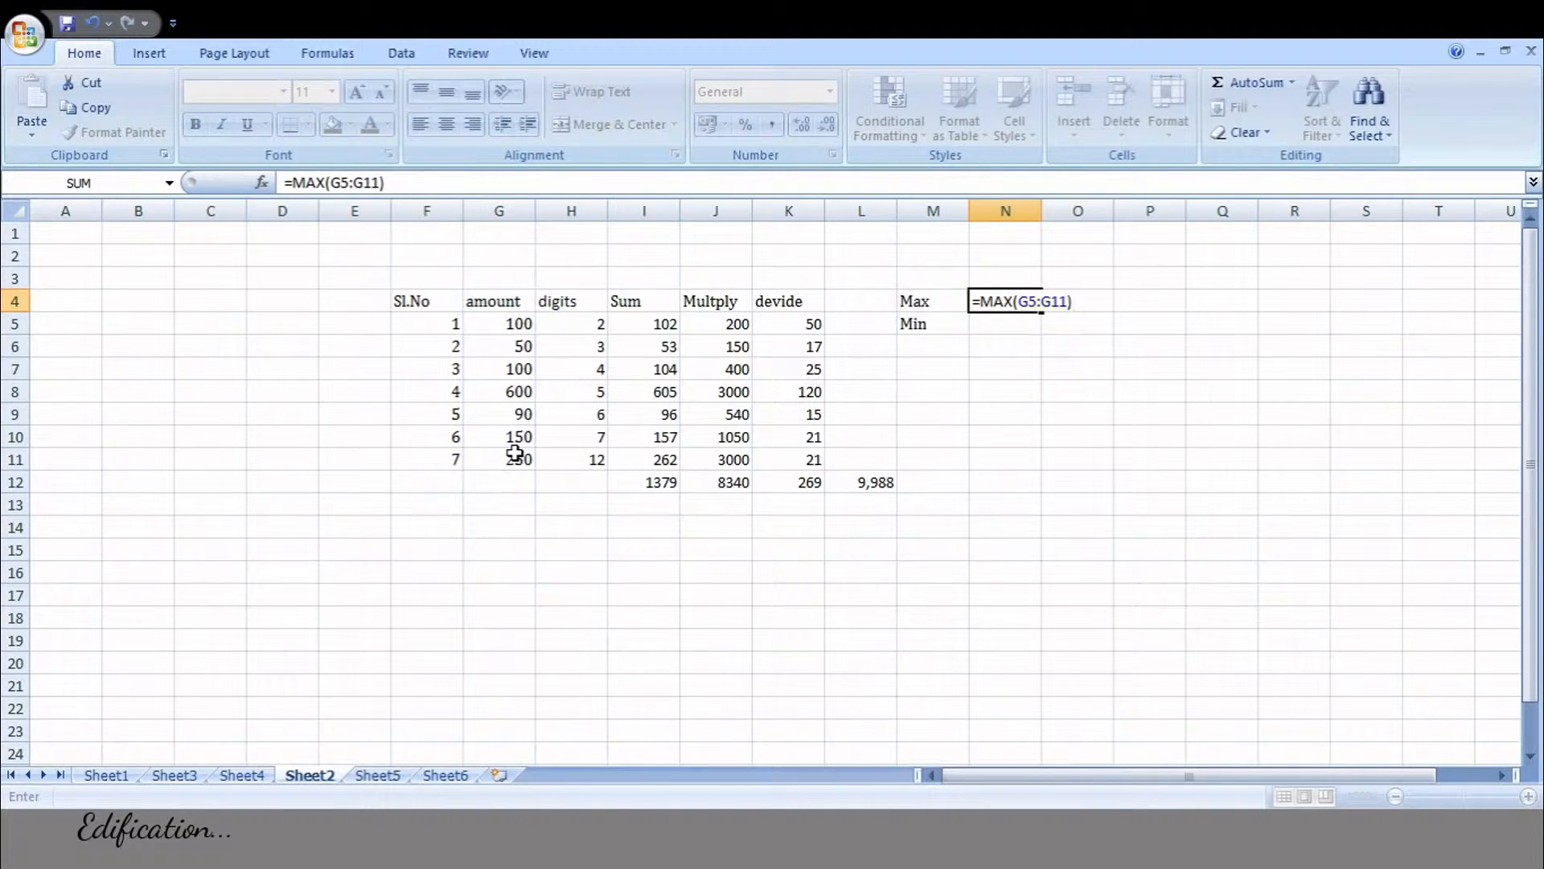
key(Return)
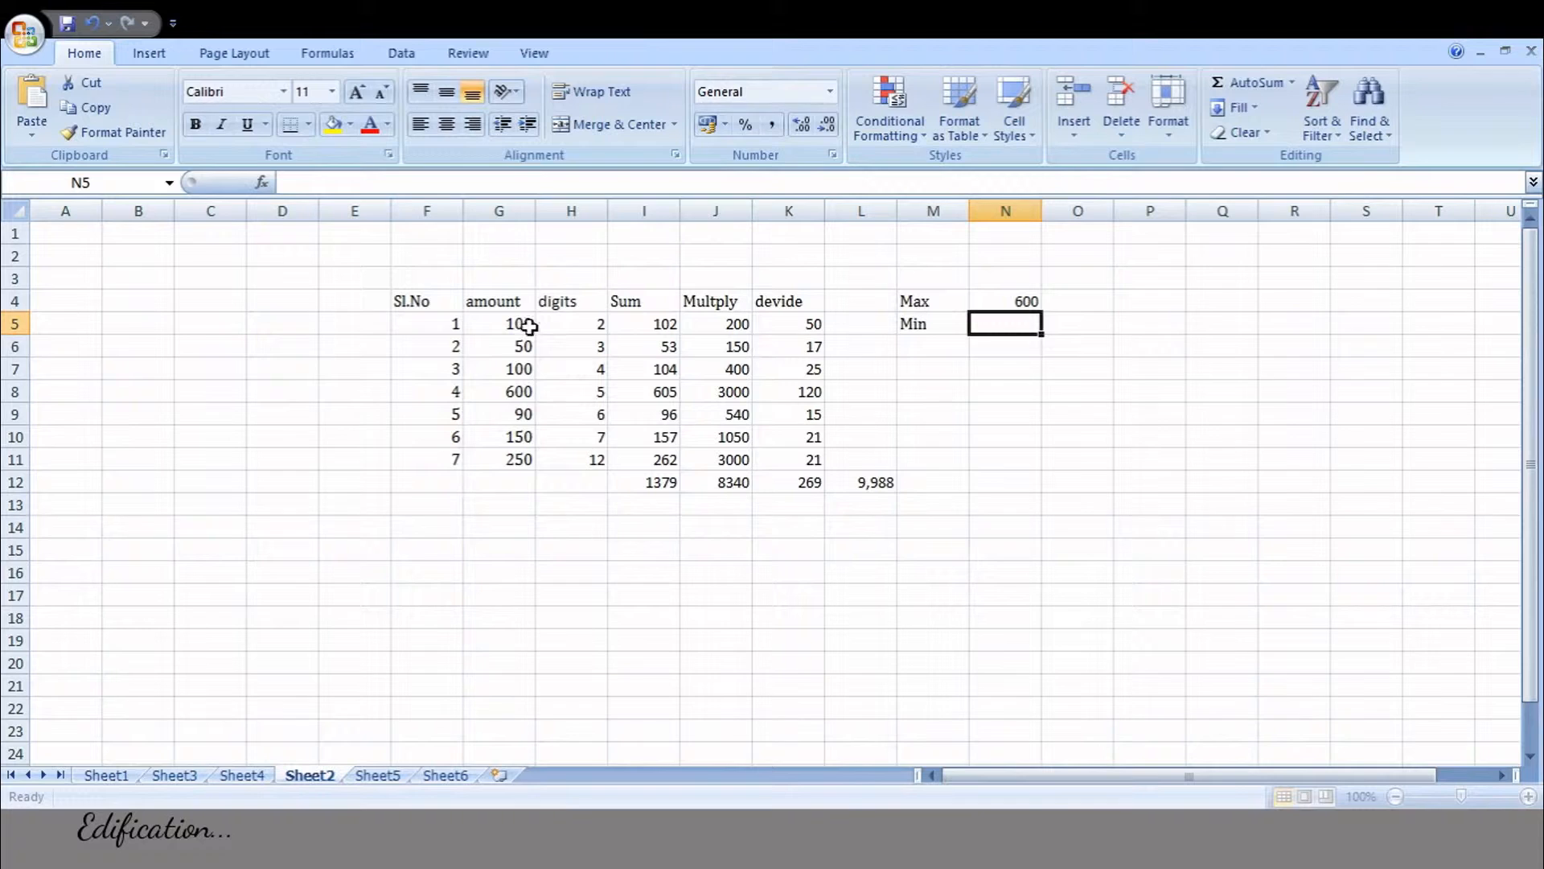
Enter the formula =MIN(G5:G11) in cell N5 beside the Min label, and select the cell to review its formula.
drag(516, 325, 519, 455)
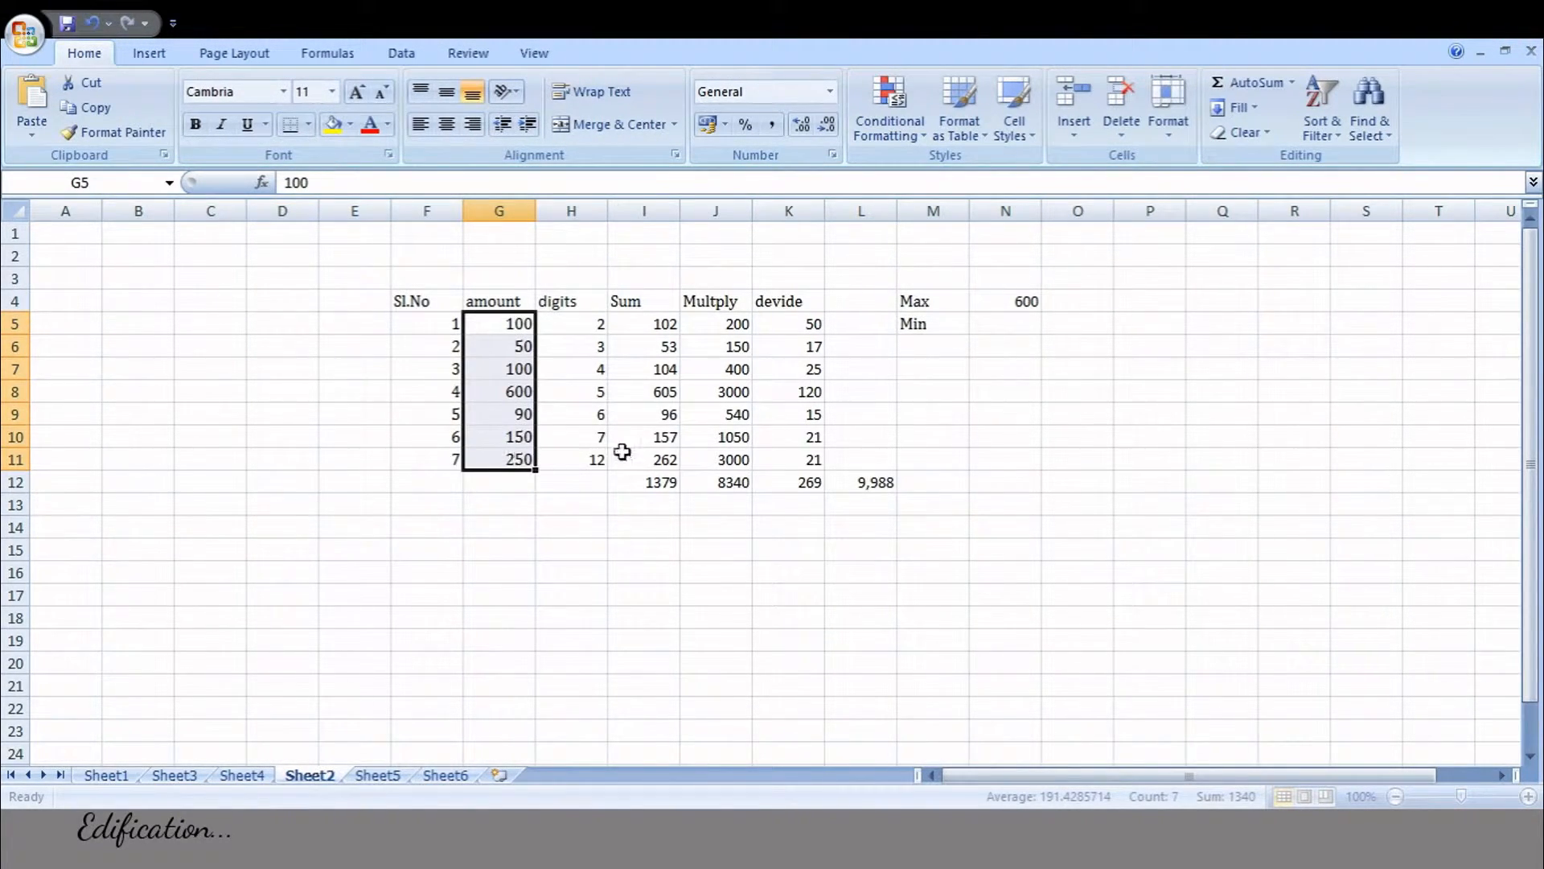
click(997, 319)
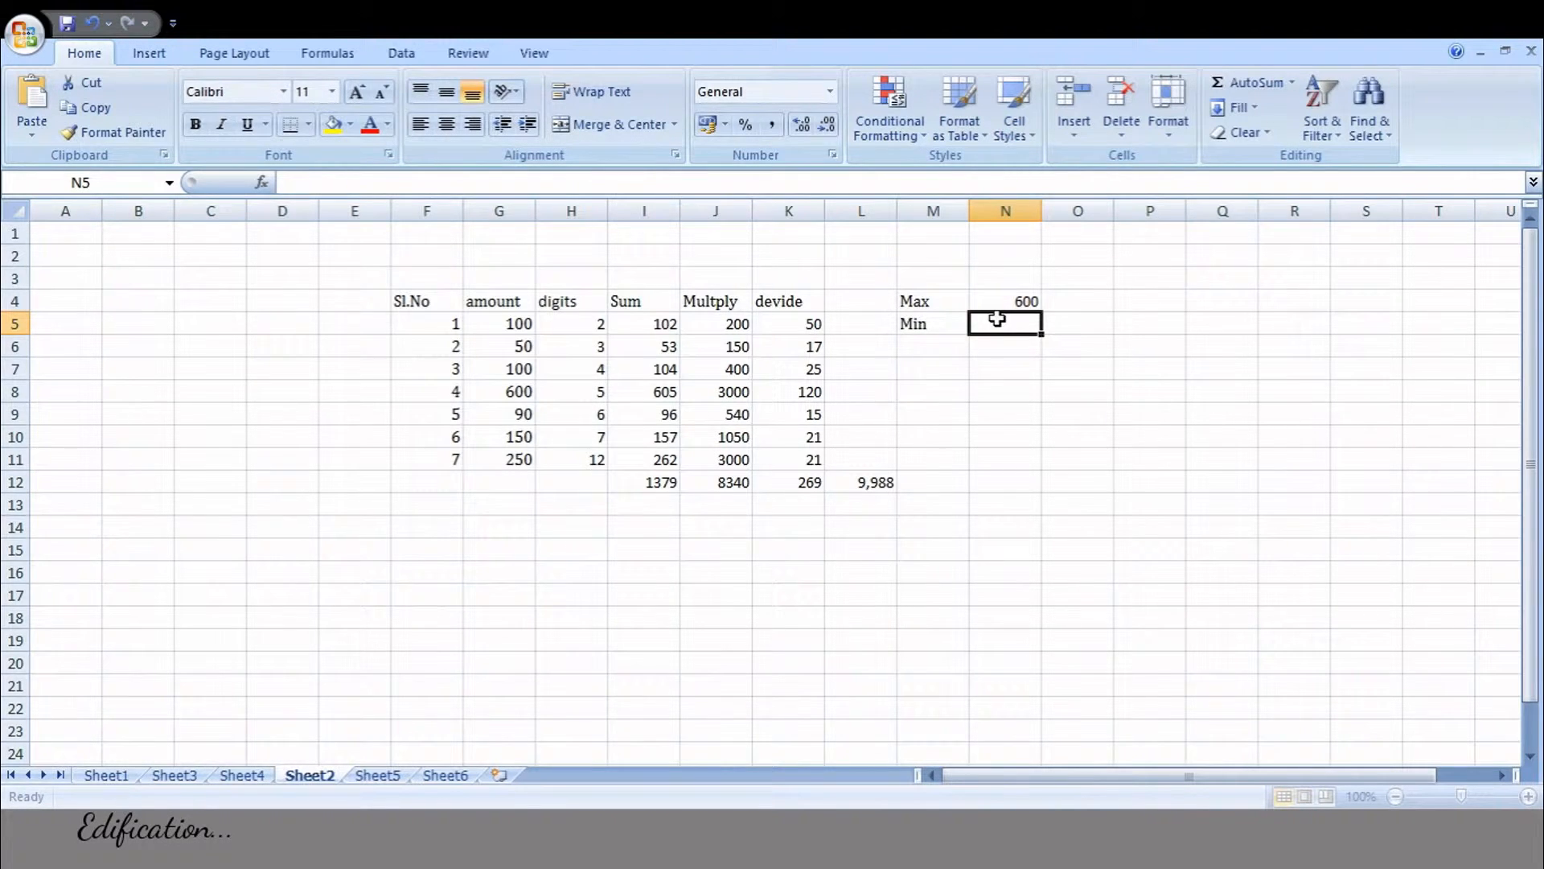
text(=)
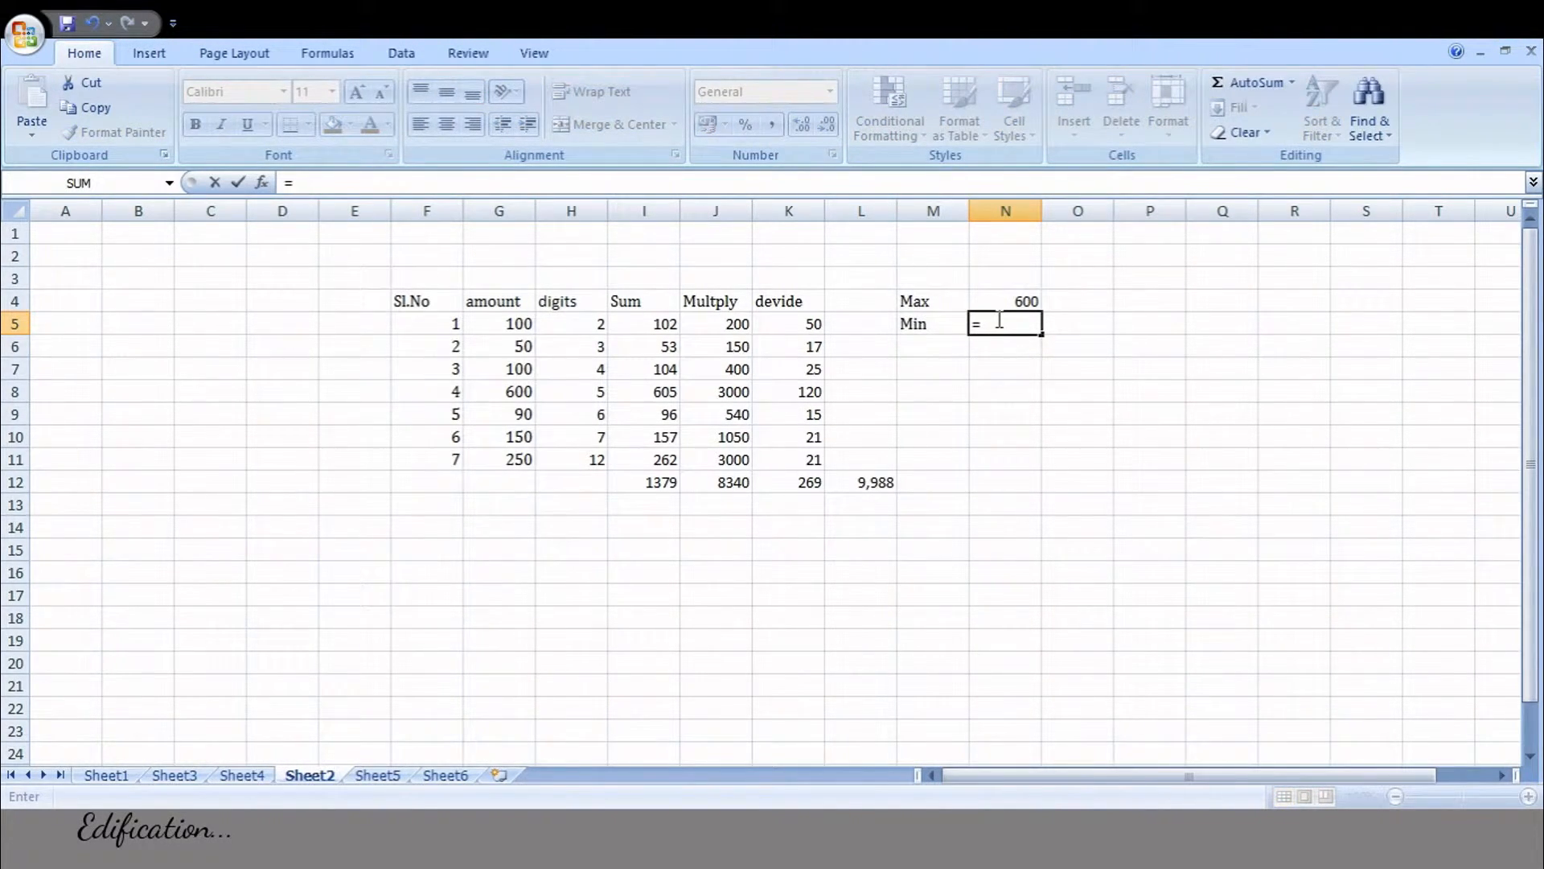
text(min()
drag(508, 321, 524, 451)
text())
key(Return)
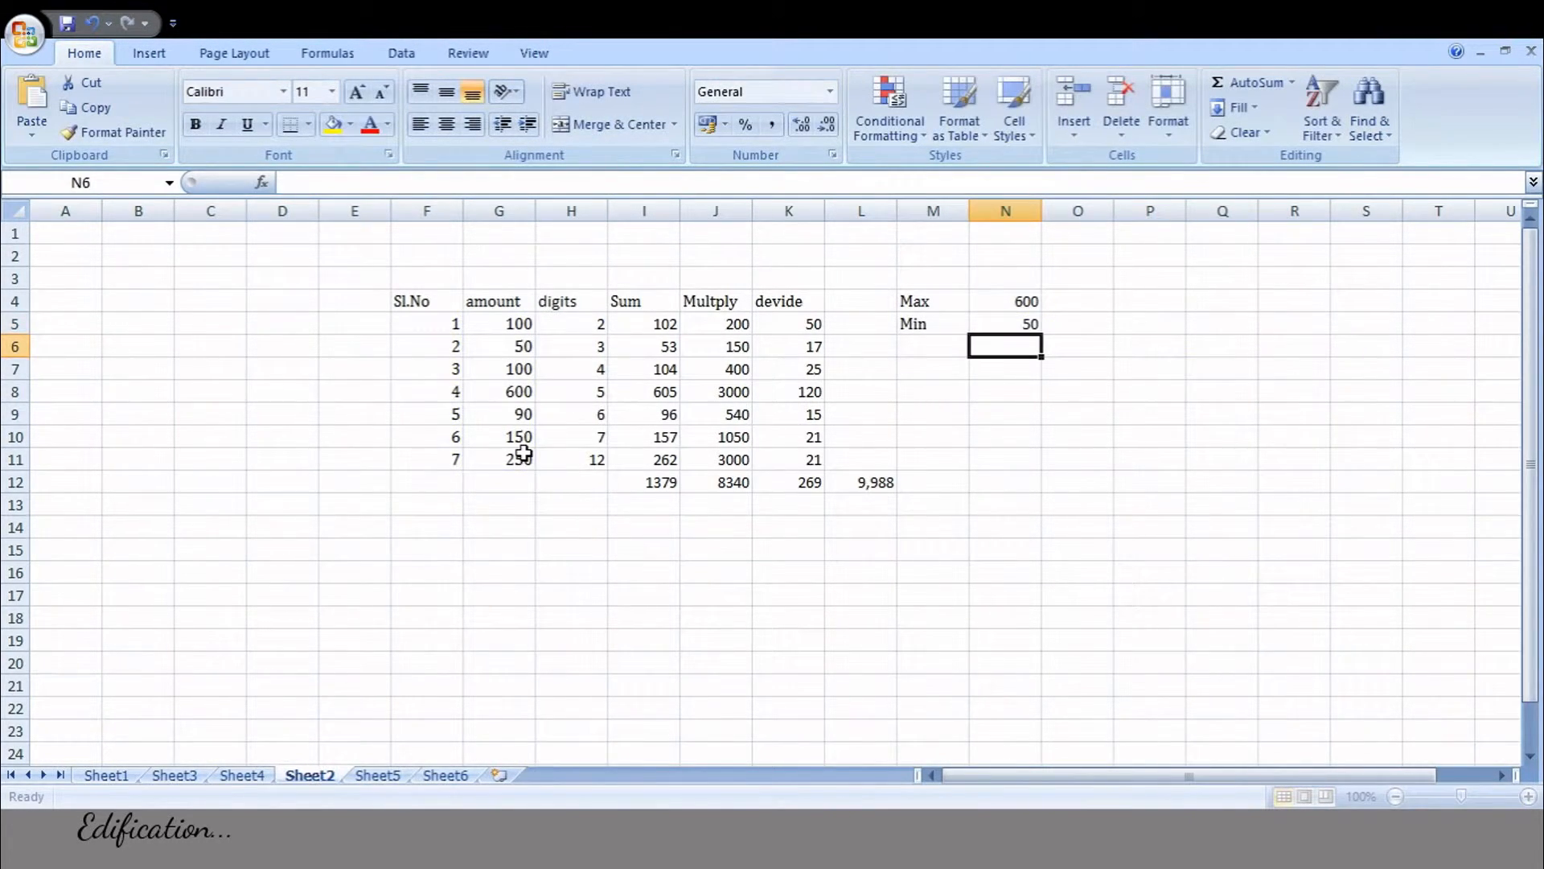
click(1015, 324)
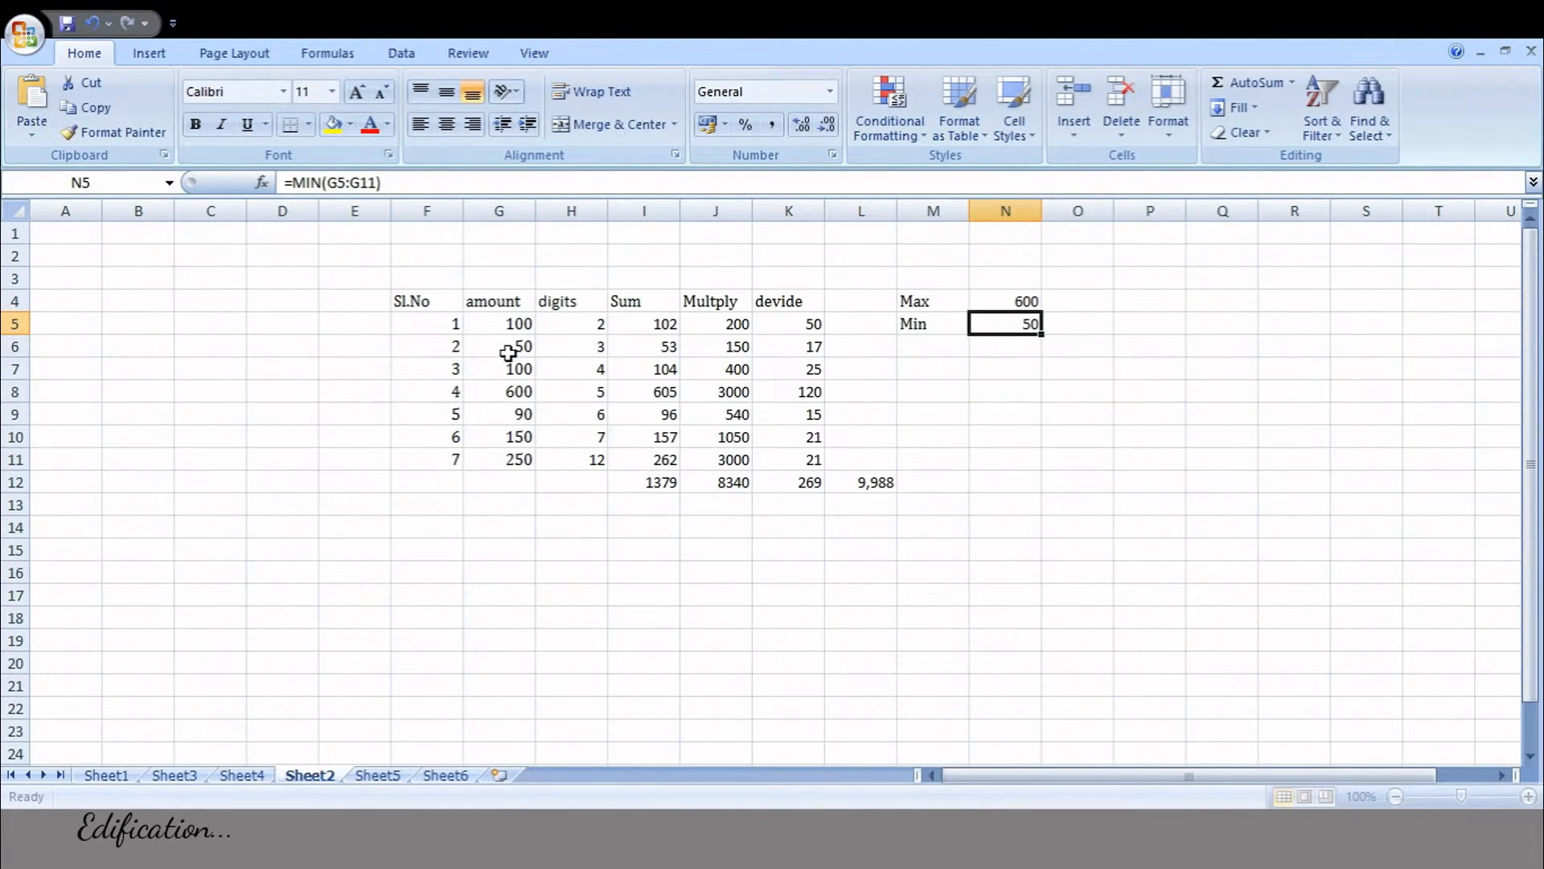
Change the amount in G9 to 10 and check the Min formula's result in N5.
click(519, 414)
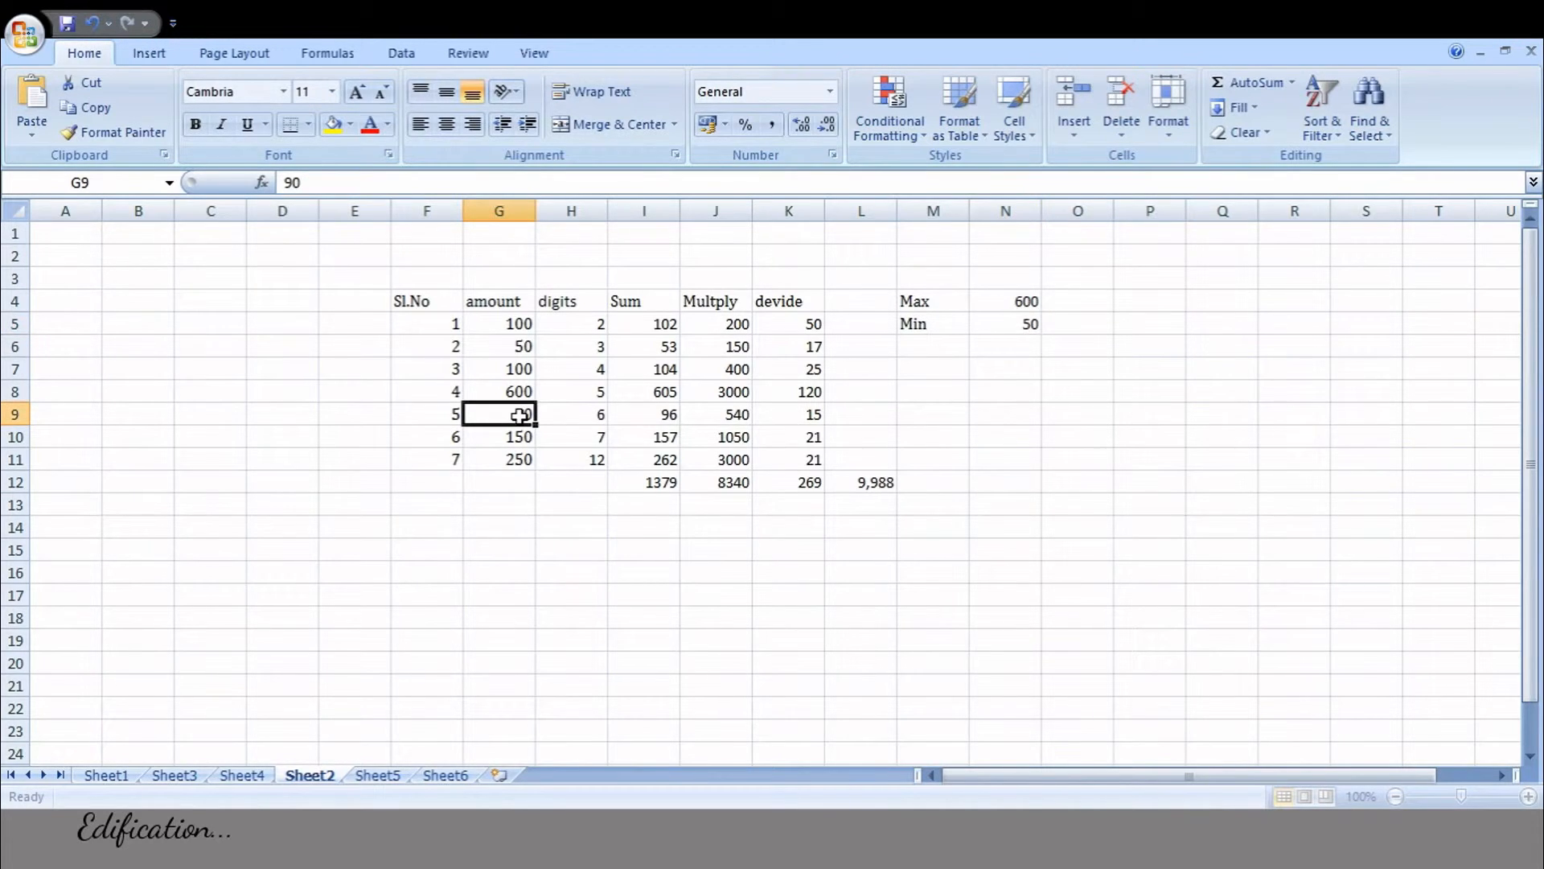
text(10)
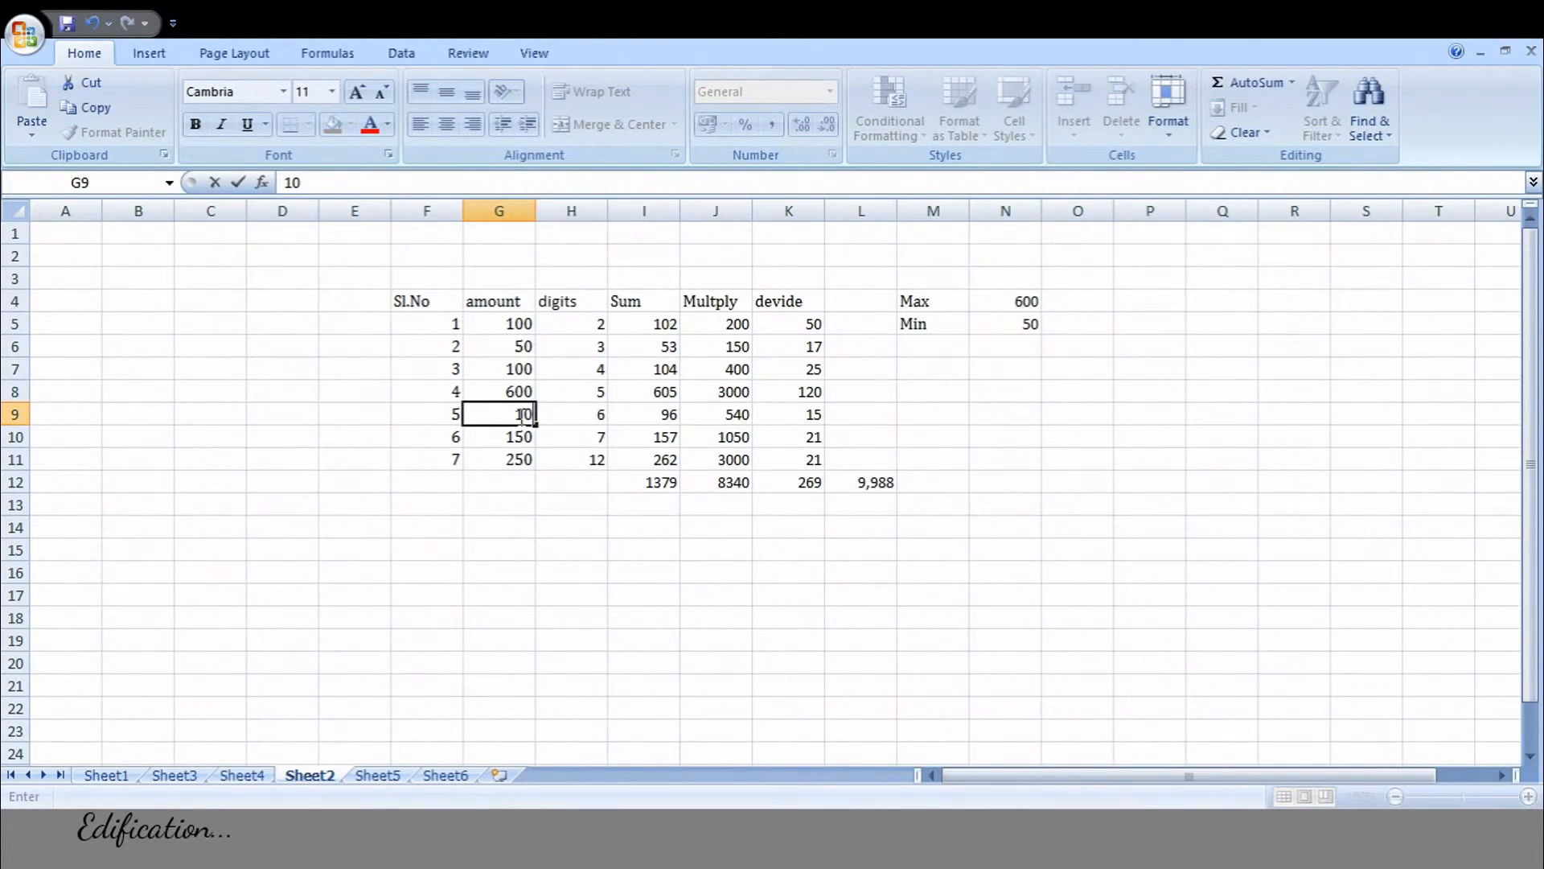
key(Return)
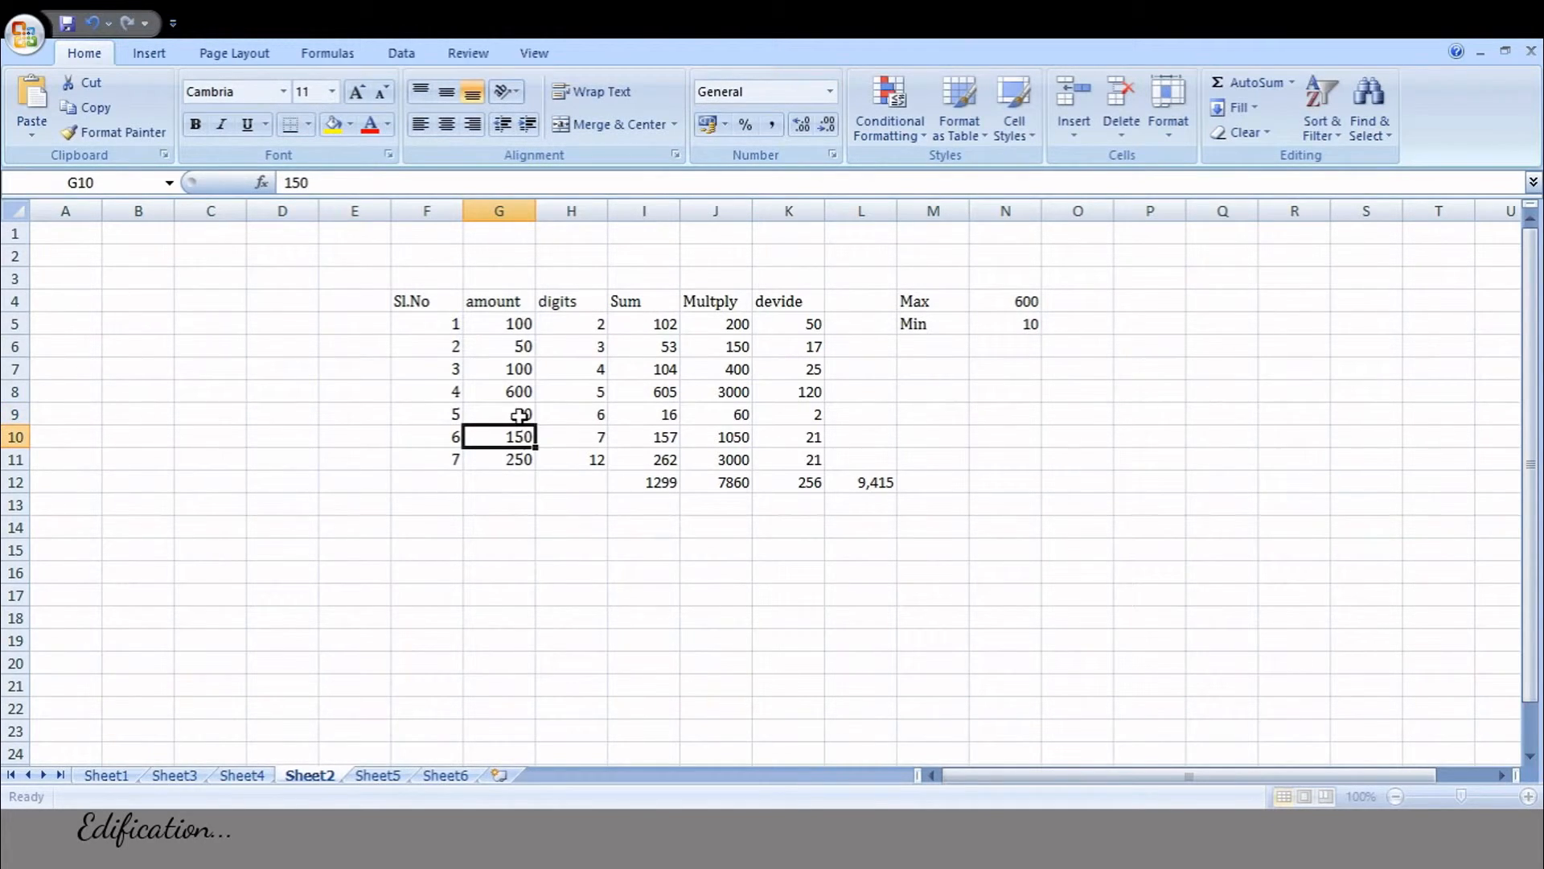
click(1024, 326)
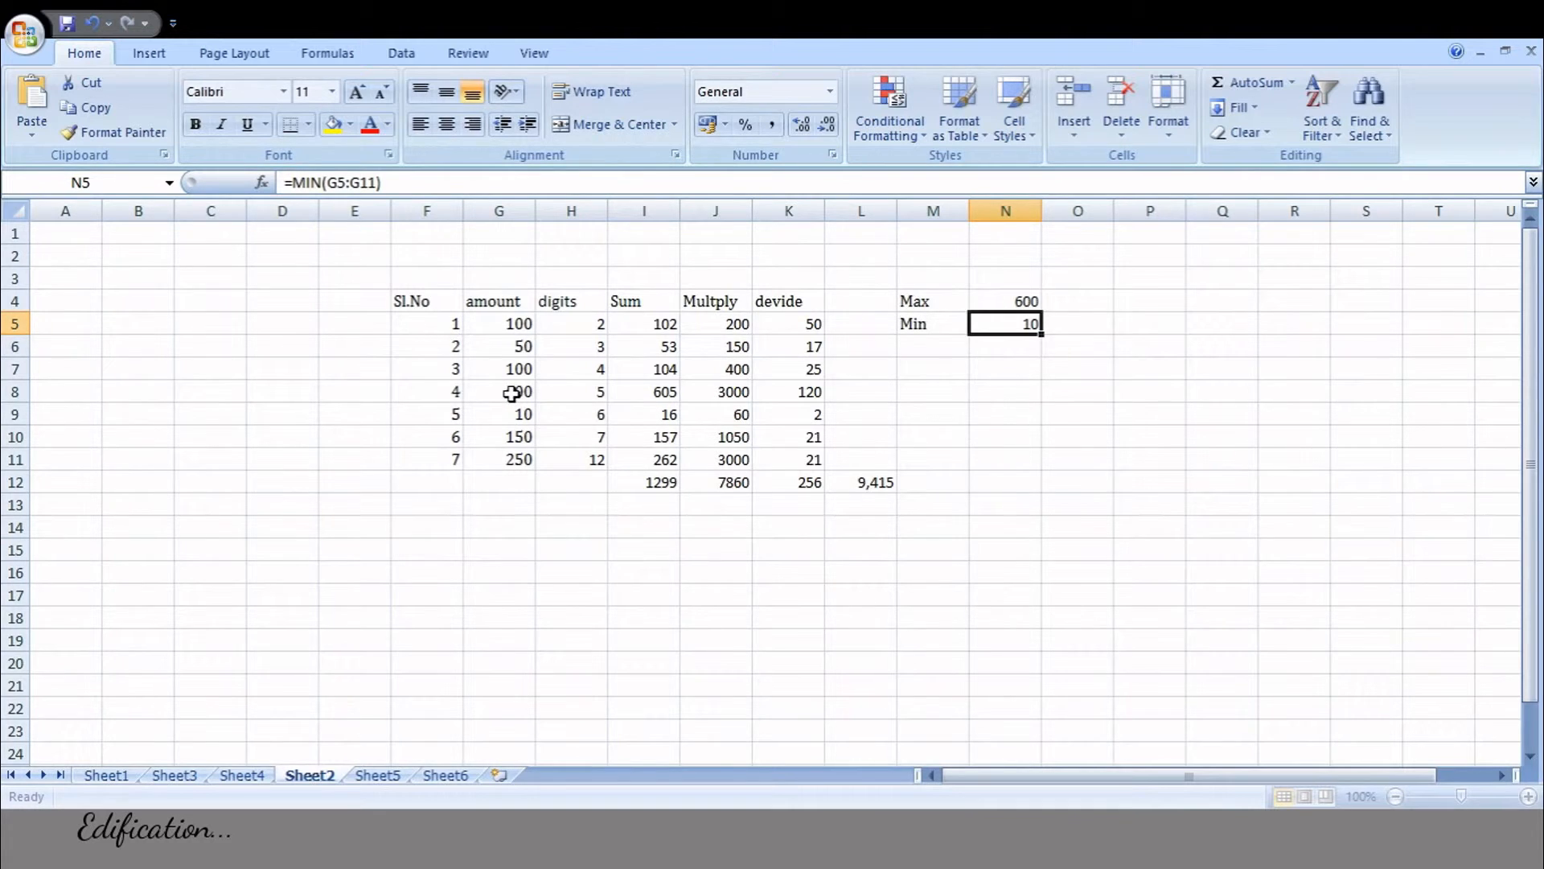
Change the amount in G10 to 1000 and check the Max formula's result in N4.
click(511, 434)
text(1000)
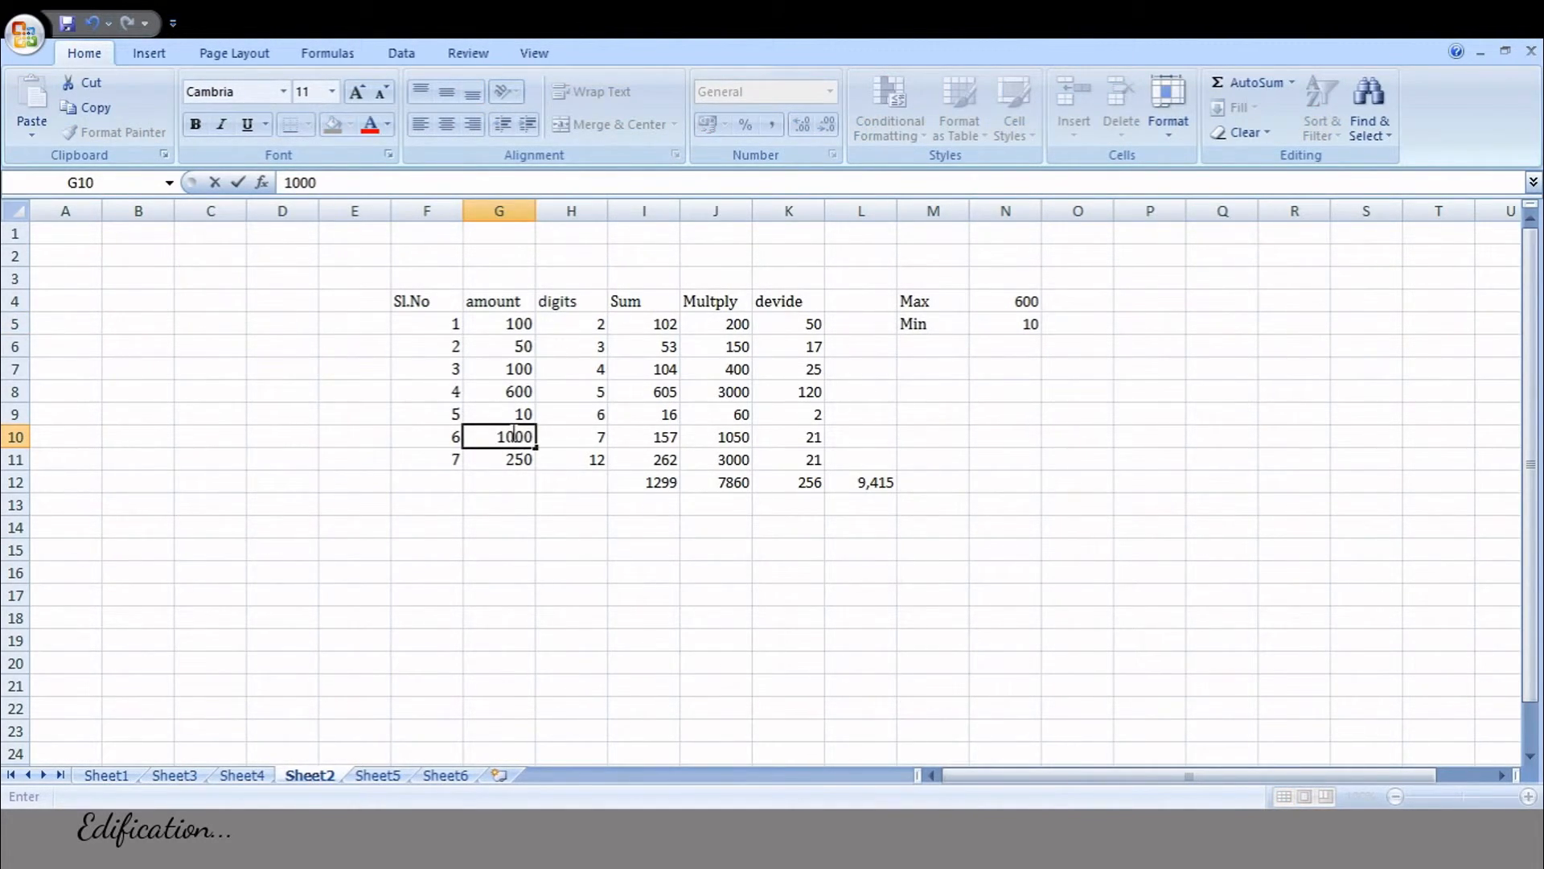
key(Return)
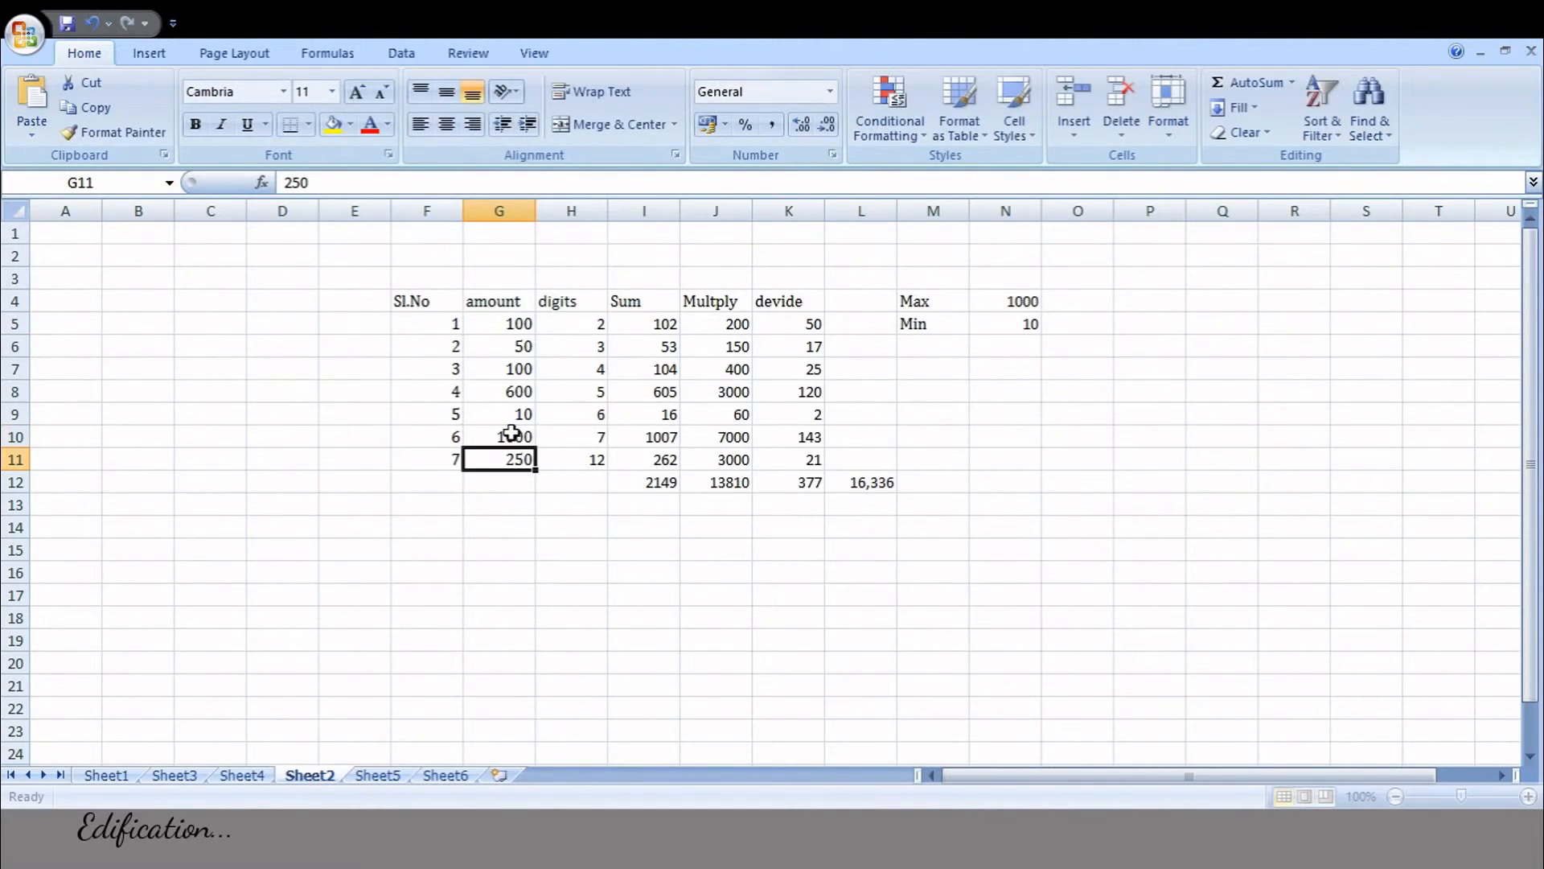
click(511, 434)
click(1023, 283)
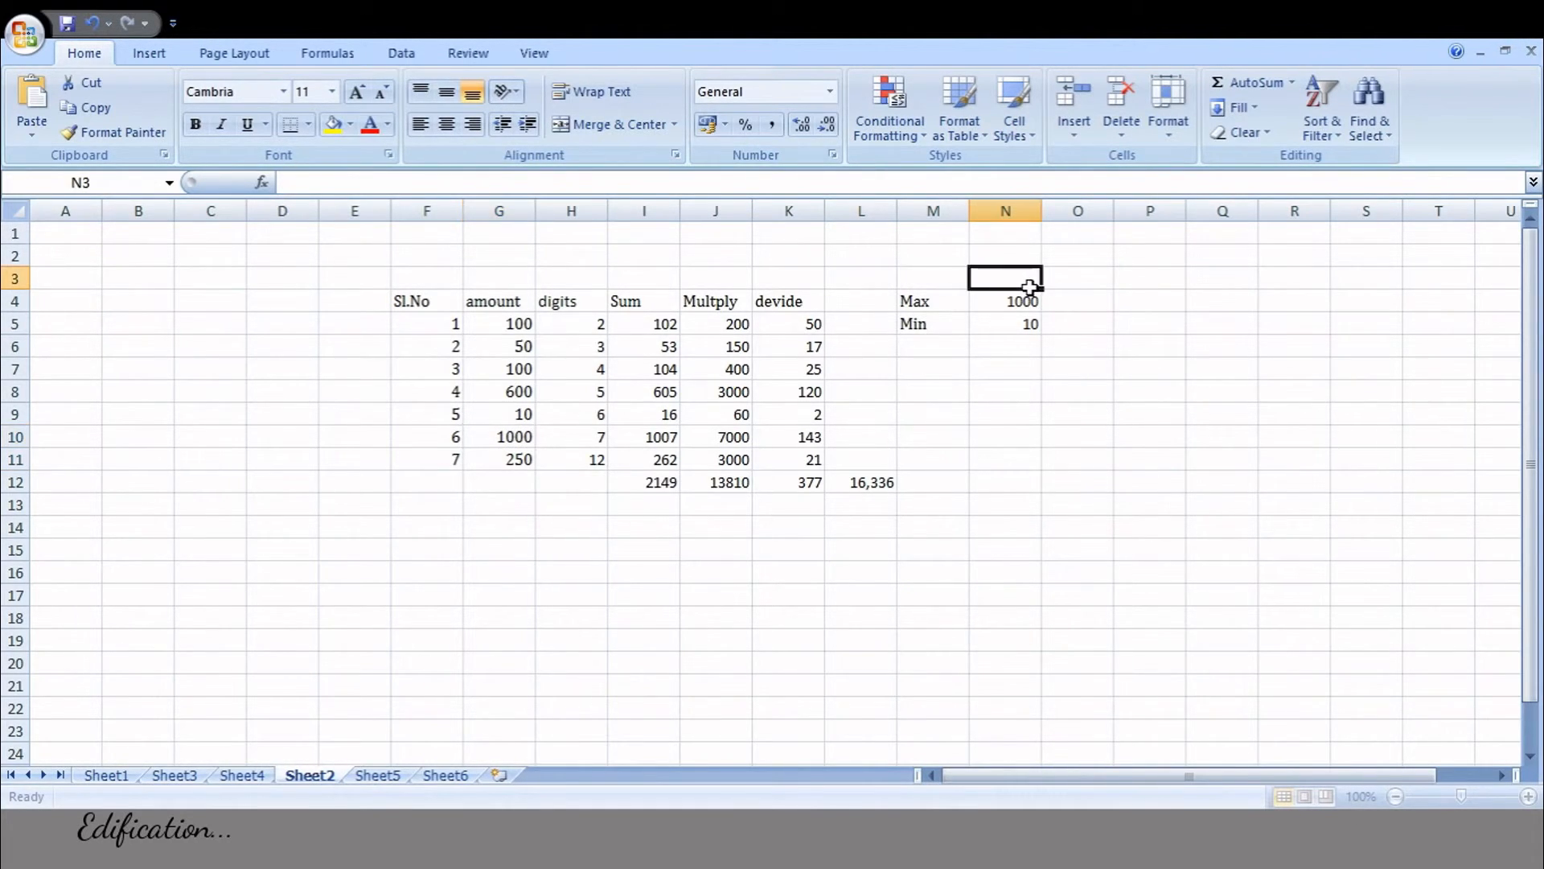
click(1021, 298)
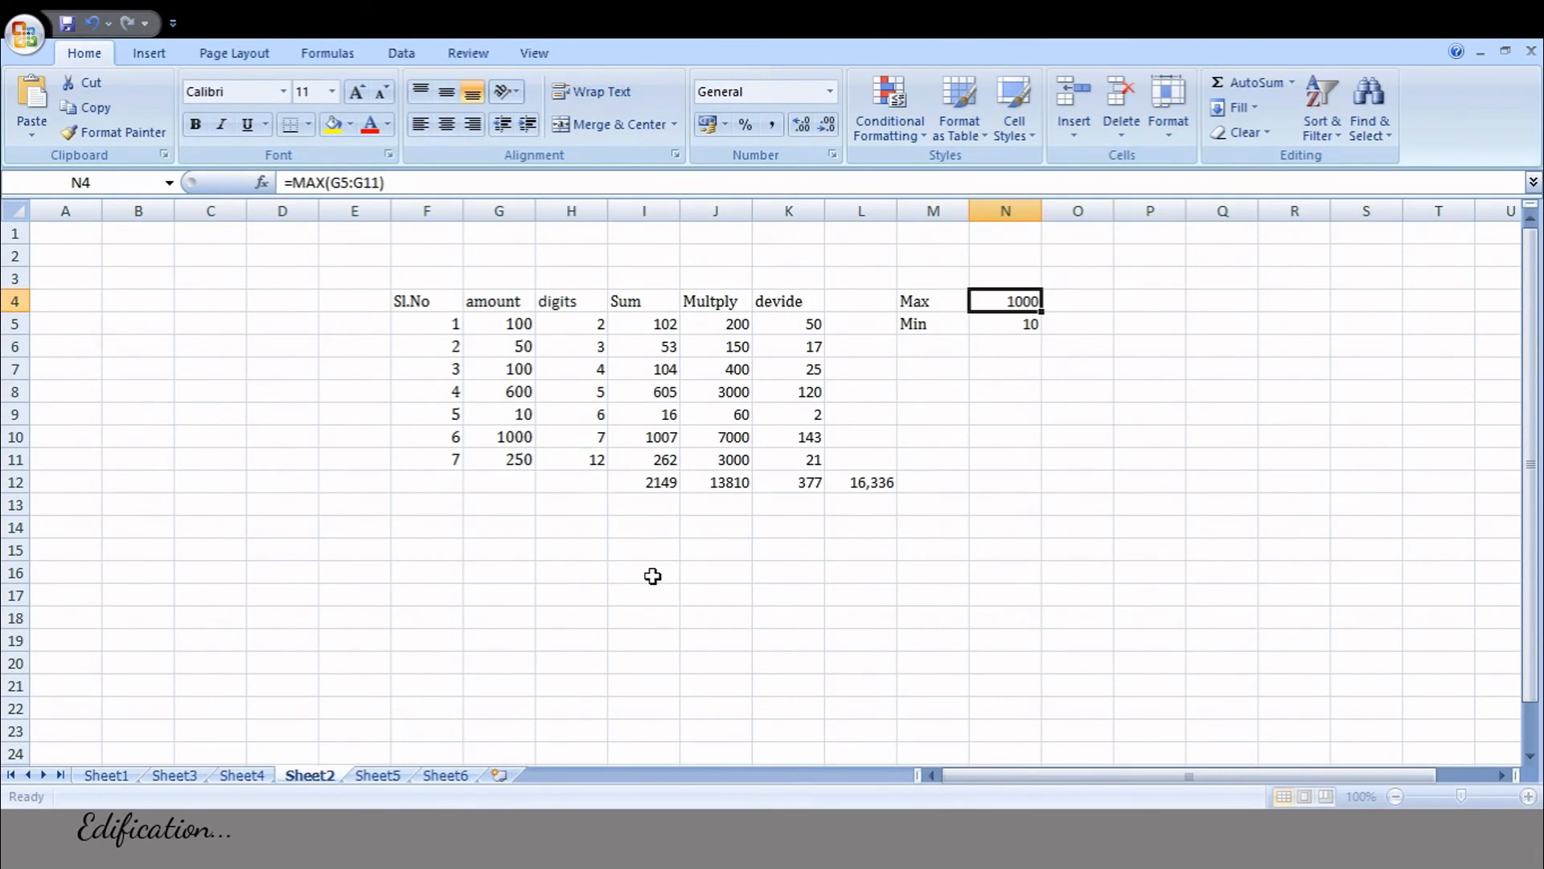
click(527, 845)
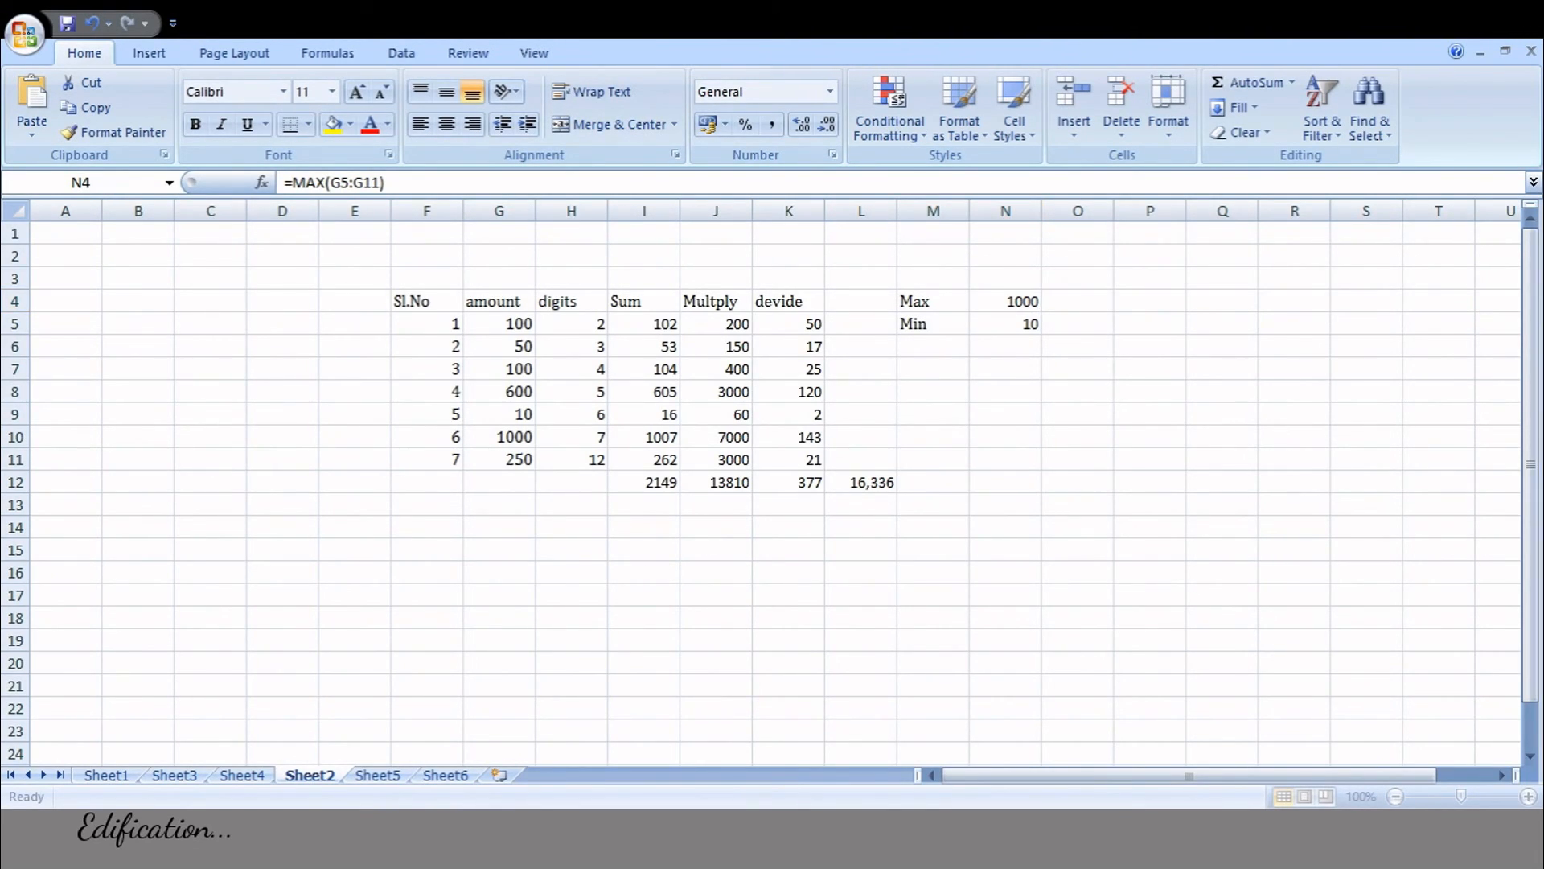